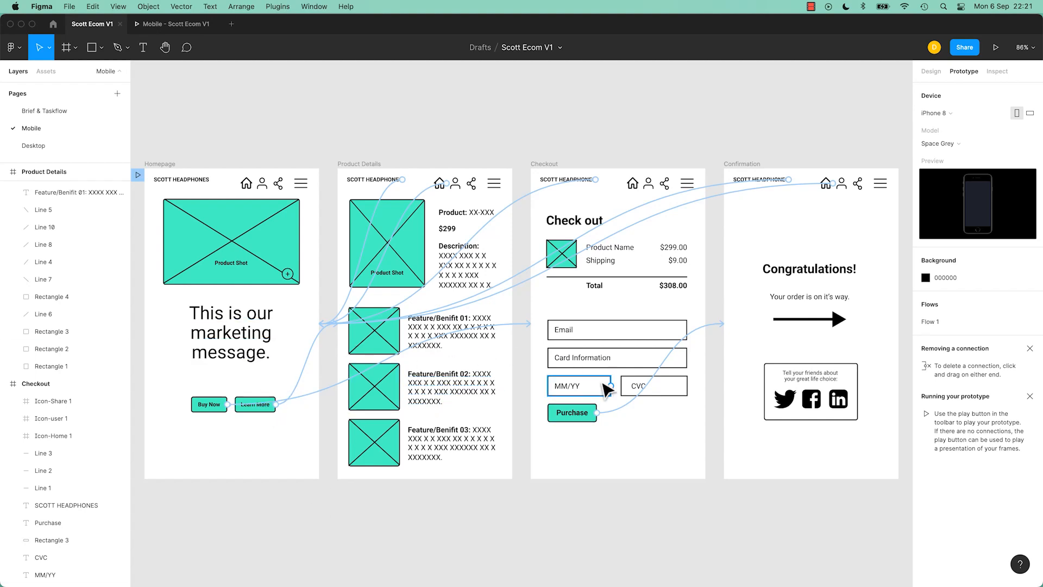
# Step: Test the mobile prototype's Buy Now, header logo and Learn More links, and return to the design file
pyautogui.click(179, 24)
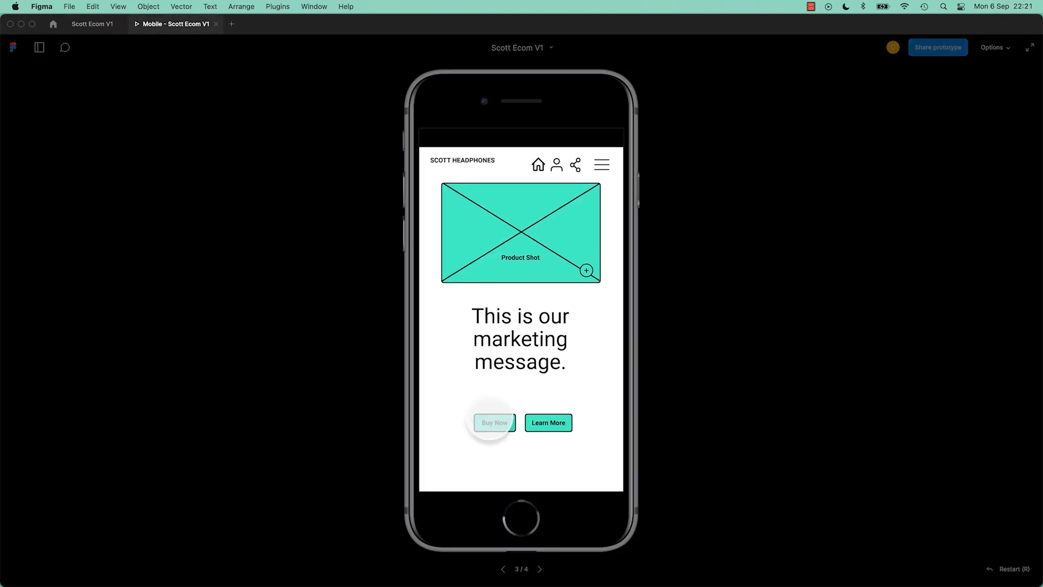
pyautogui.click(490, 422)
pyautogui.click(470, 417)
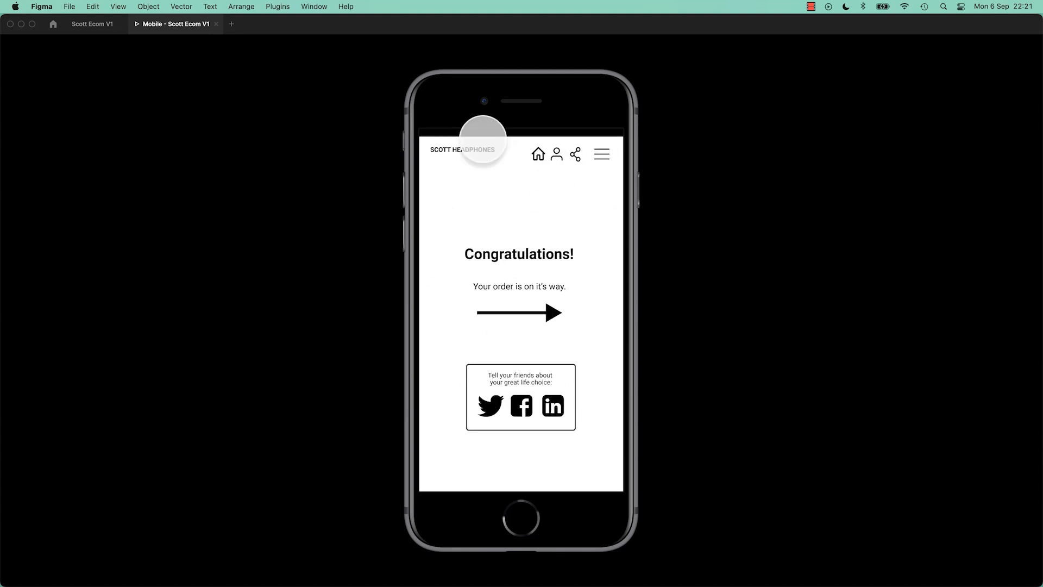
pyautogui.click(483, 142)
pyautogui.click(545, 401)
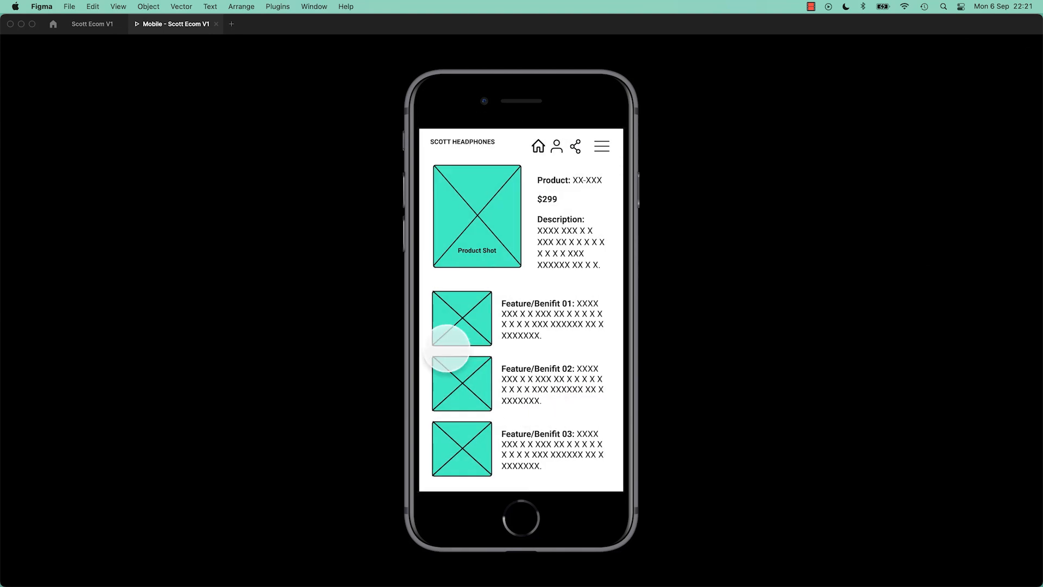
pyautogui.click(98, 26)
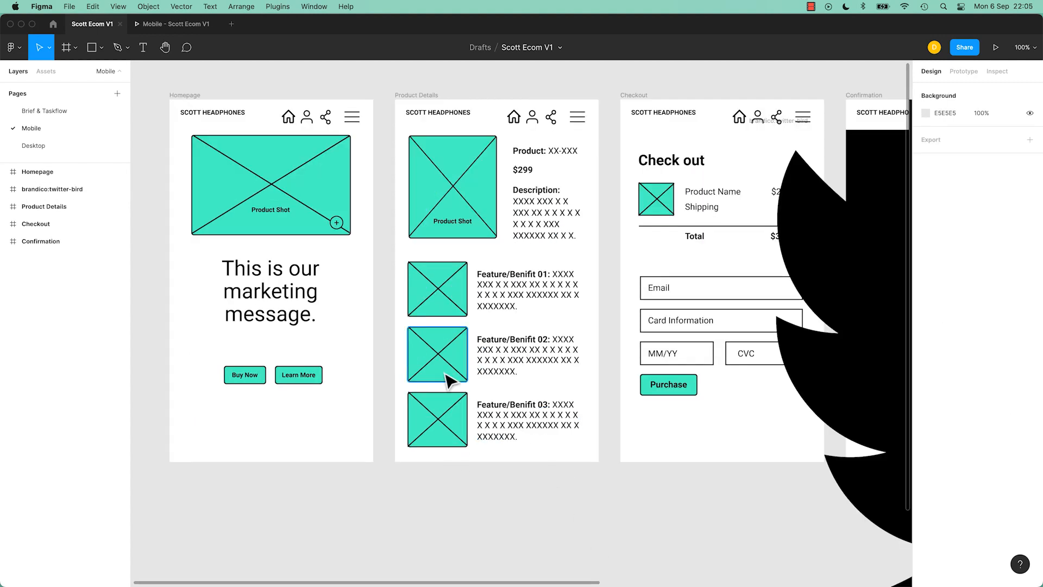
# Step: Switch to prototype mode with the Homepage frame selected and delete its connection to Product Details
pyautogui.click(191, 97)
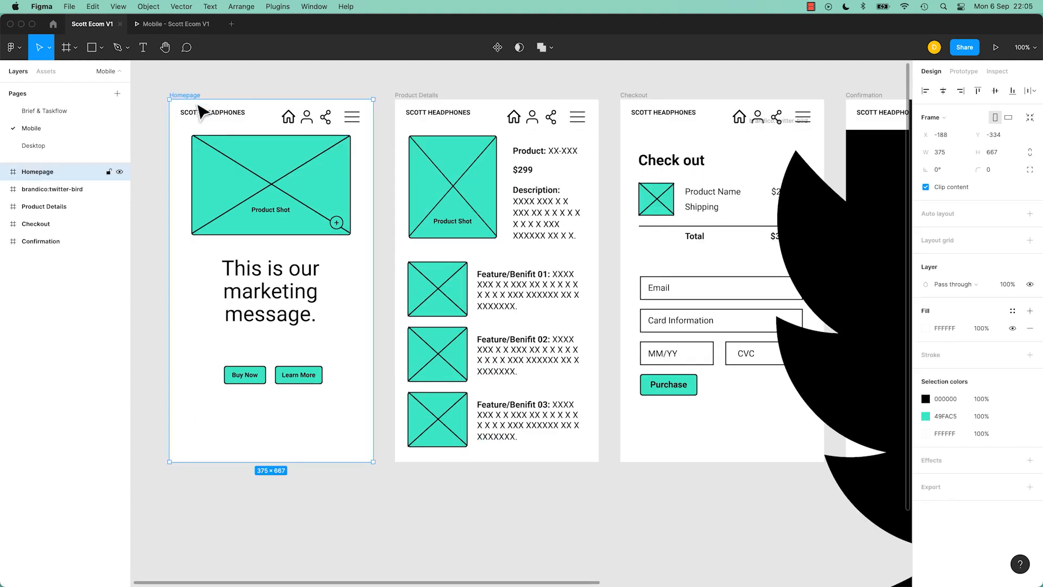
pyautogui.click(963, 72)
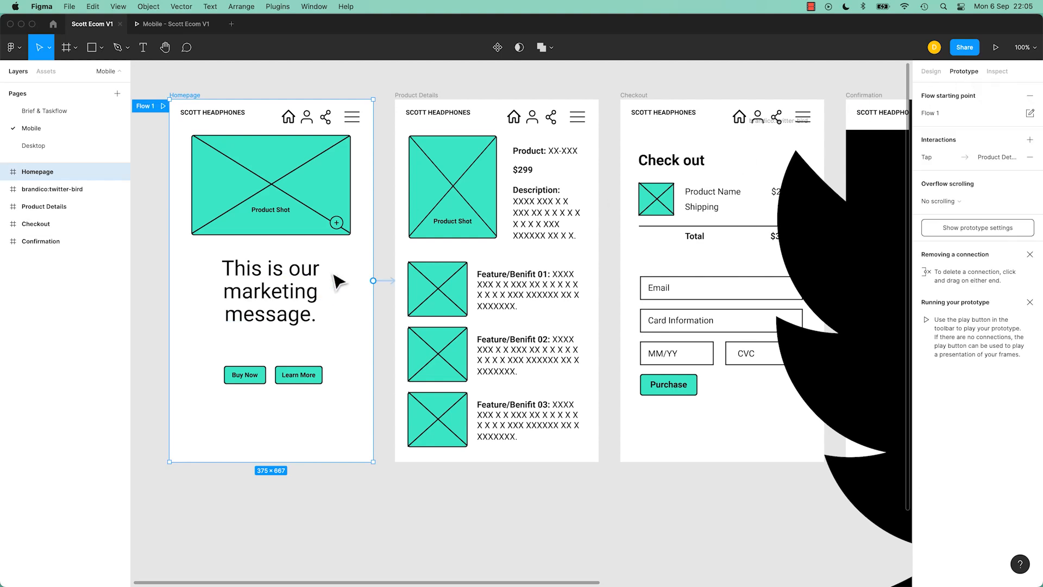
pyautogui.click(388, 282)
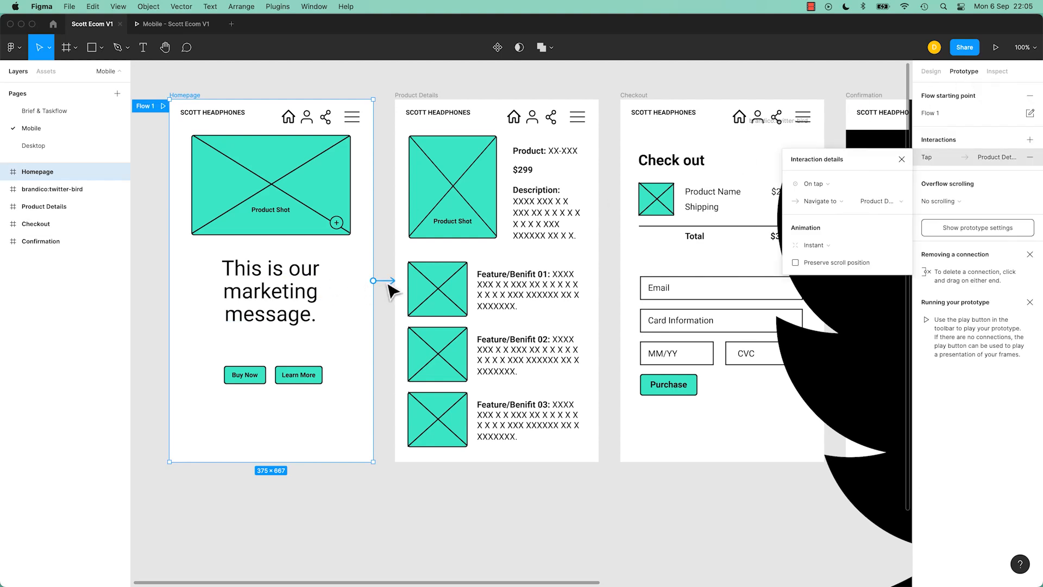
pyautogui.press('BackSpace')
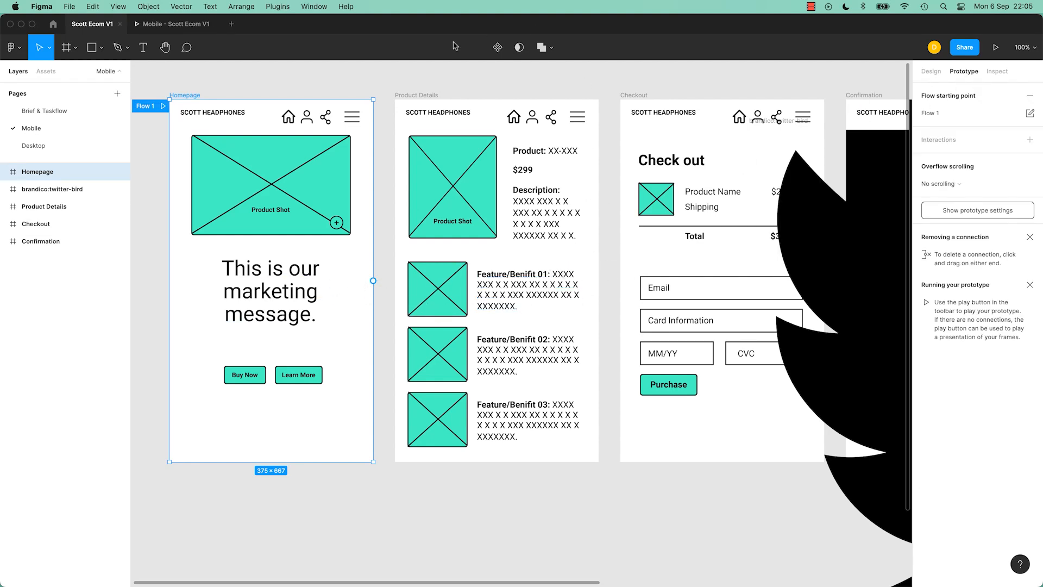
# Step: Delete the prototype connection from the Product Details frame to the Checkout frame
pyautogui.click(422, 94)
pyautogui.click(613, 282)
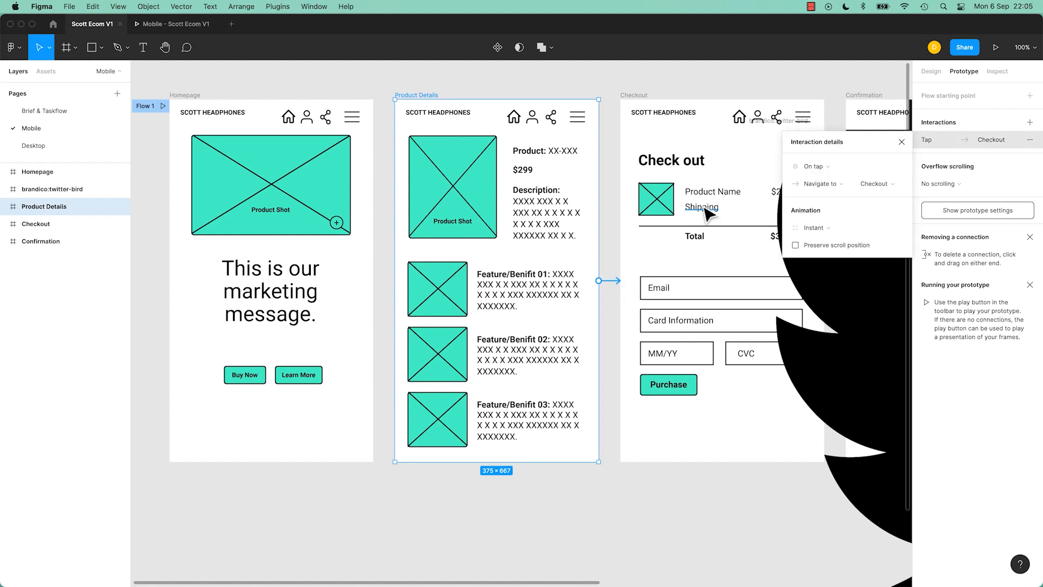
pyautogui.press('BackSpace')
# Step: Open the interaction details of the connection from Checkout to Confirmation
pyautogui.click(630, 96)
pyautogui.moveTo(763, 156); pyautogui.dragTo(576, 163)
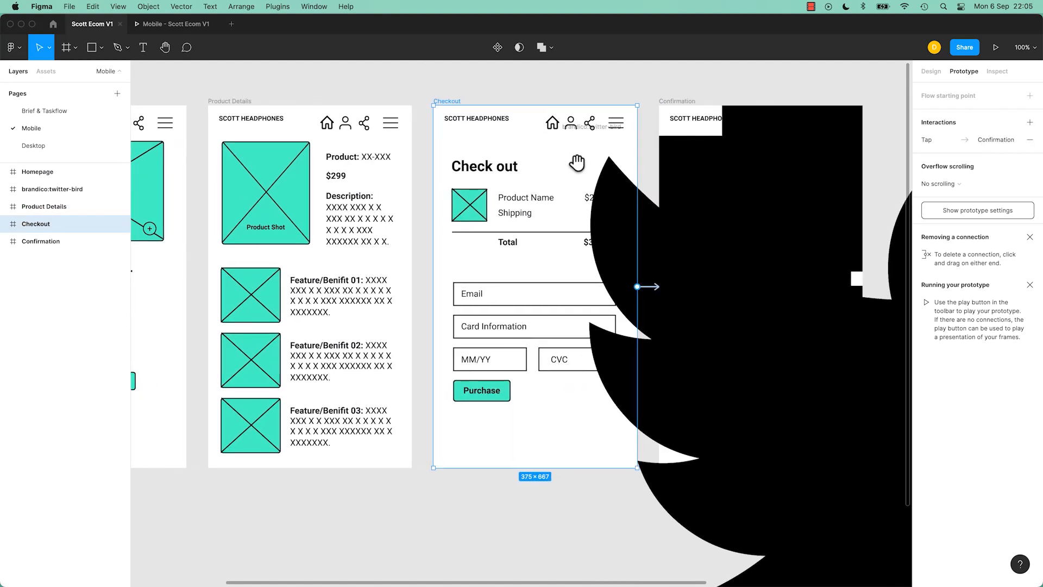
pyautogui.click(654, 287)
pyautogui.moveTo(779, 372); pyautogui.dragTo(450, 313)
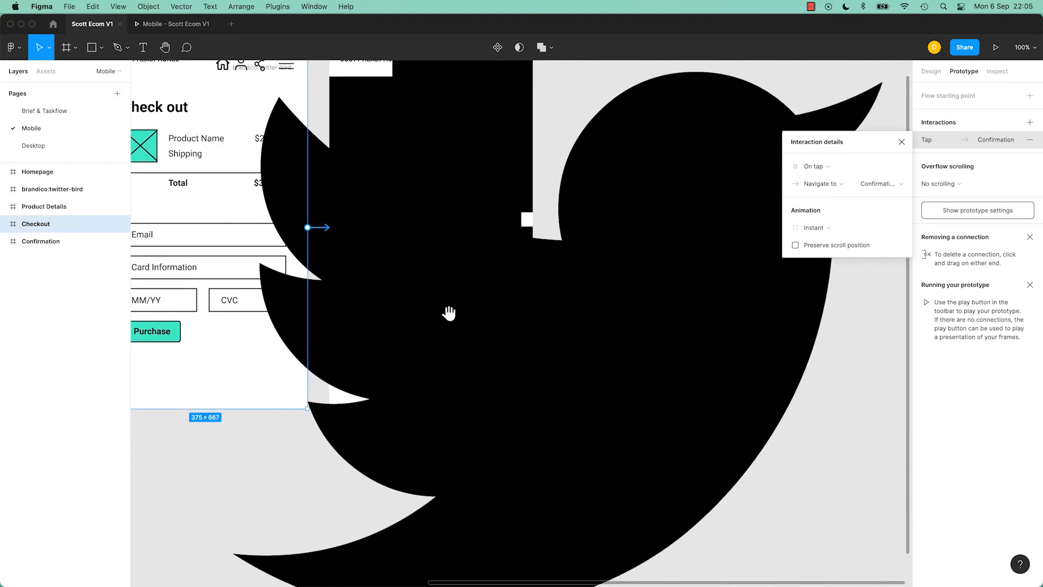
# Step: Move the oversized Twitter bird and one oversized Facebook icon off the Confirmation frame onto the empty canvas beside it
pyautogui.click(565, 379)
pyautogui.moveTo(520, 370); pyautogui.dragTo(859, 427)
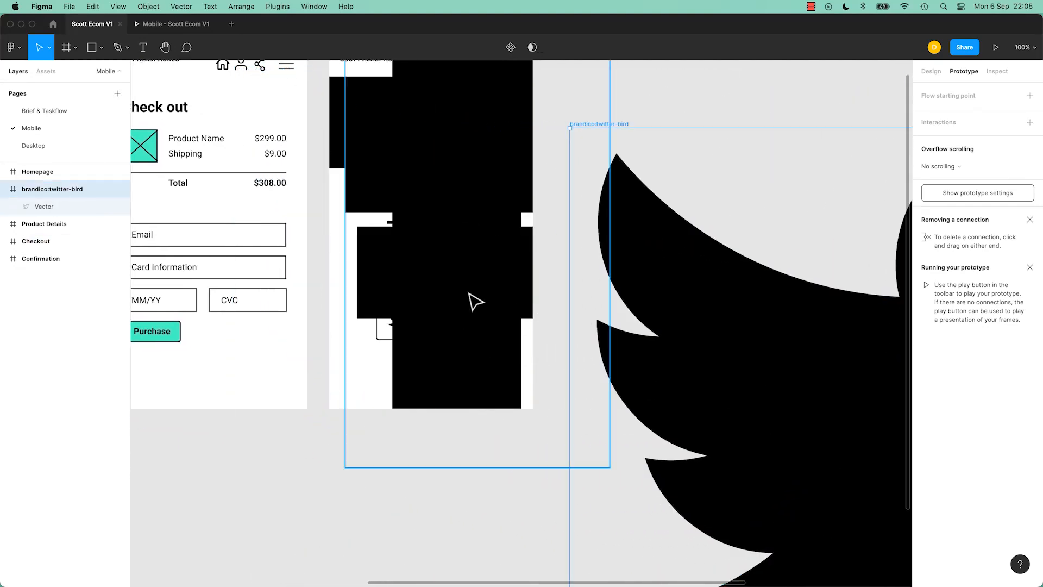
pyautogui.moveTo(469, 292); pyautogui.dragTo(769, 424)
pyautogui.moveTo(445, 350); pyautogui.dragTo(619, 399)
pyautogui.press('super+z')
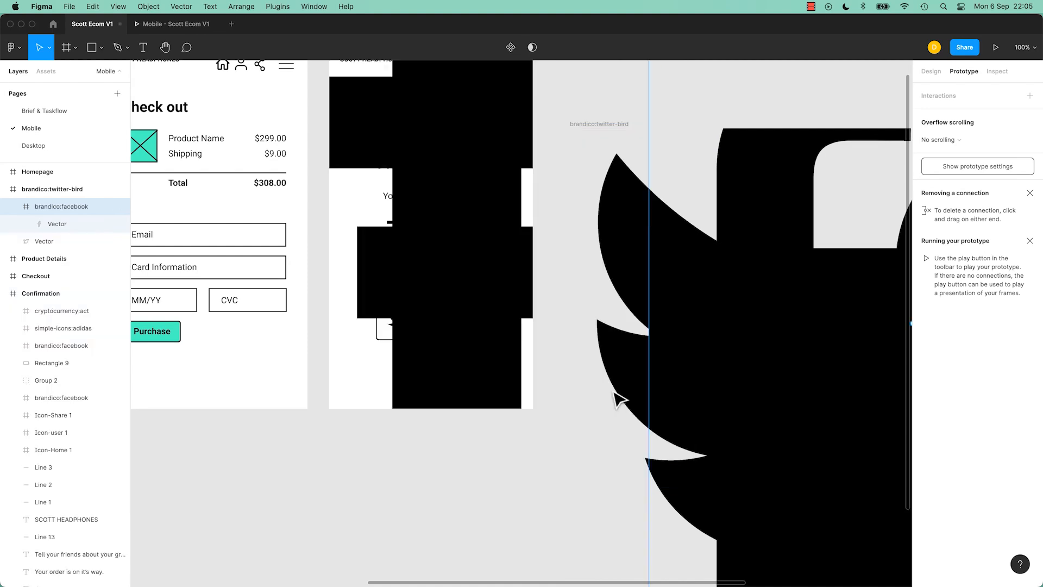
# Step: Delete the oversized Facebook icon and the oversized Twitter bird lying beside the Confirmation frame
pyautogui.click(582, 300)
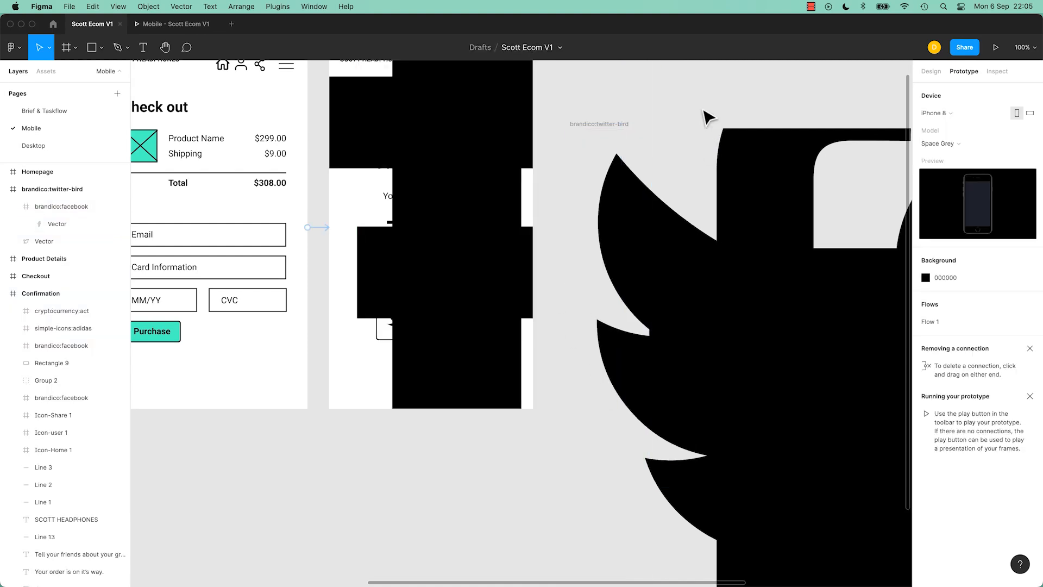
pyautogui.press('-')
pyautogui.click(663, 299)
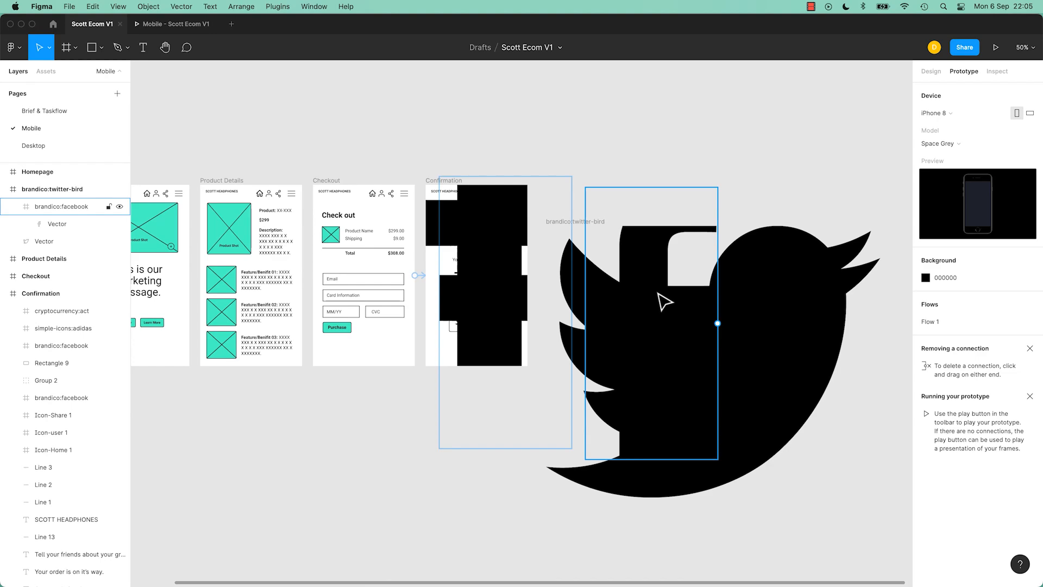
pyautogui.press('Delete')
pyautogui.click(746, 346)
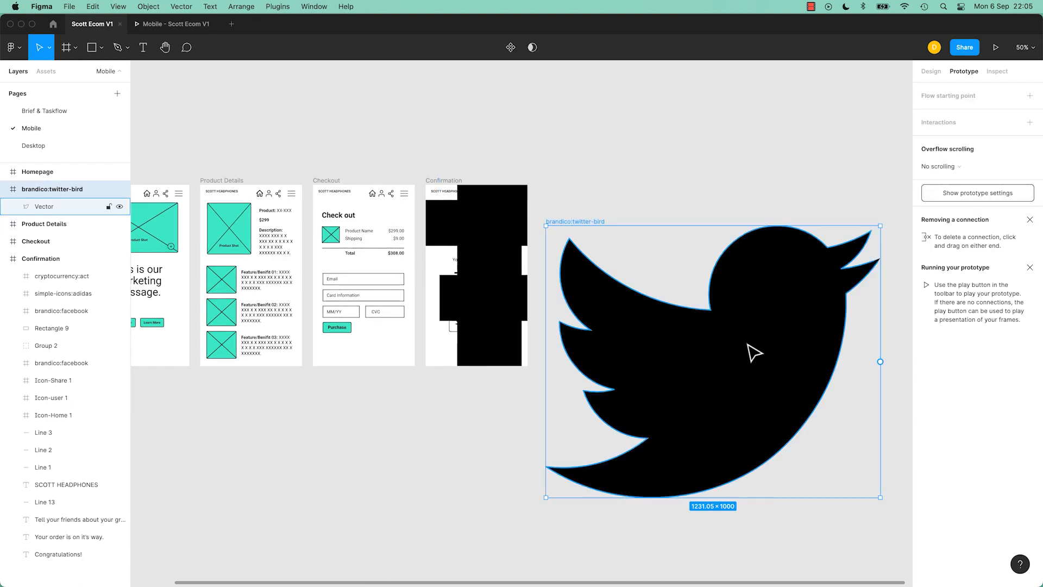
pyautogui.press('Delete')
pyautogui.click(510, 310)
pyautogui.press('Delete')
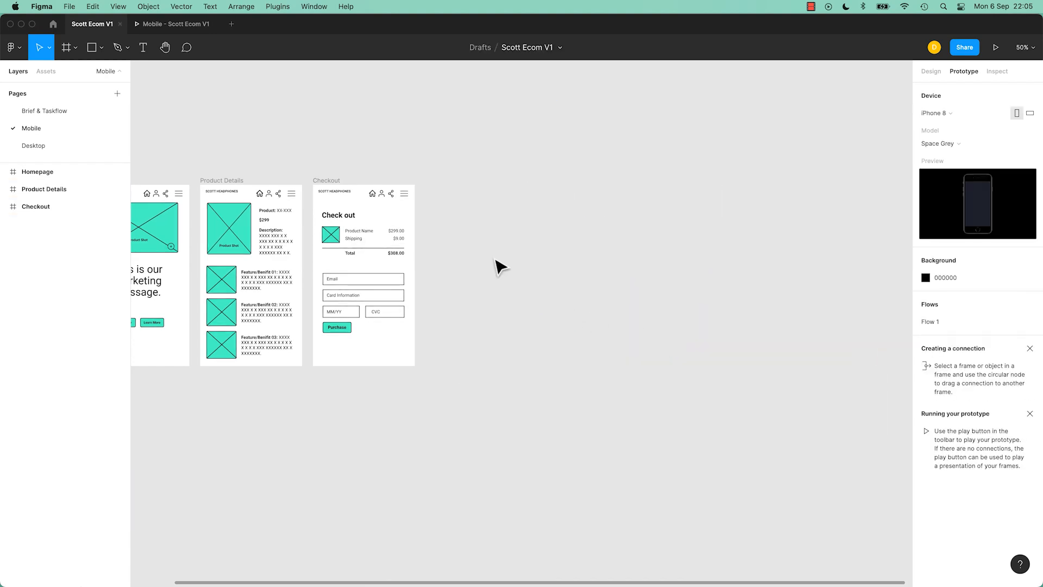
pyautogui.press('super+z')
# Step: Delete both oversized brandico:facebook layers inside the Confirmation frame
pyautogui.click(477, 234)
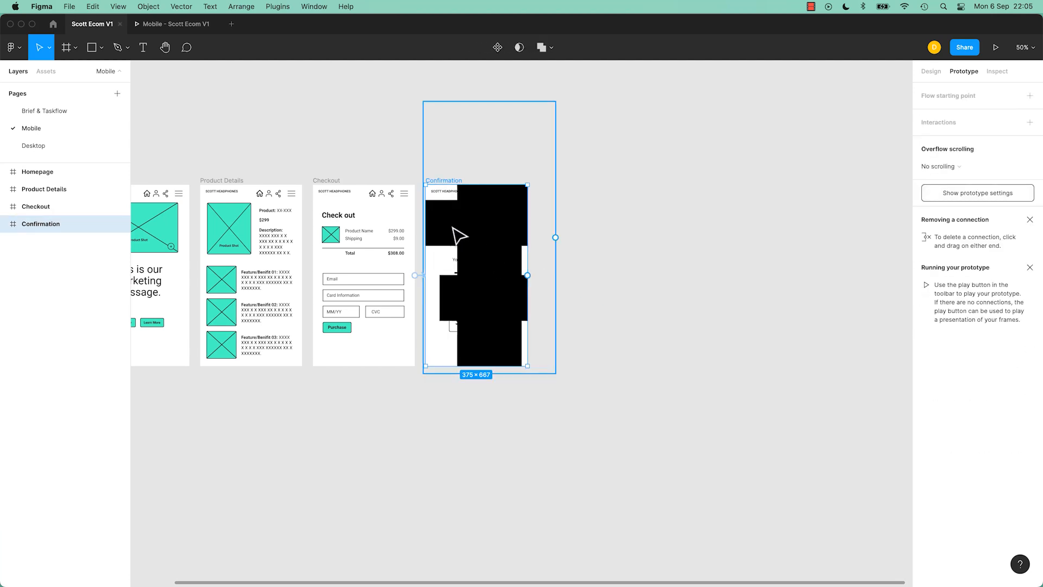
pyautogui.click(5, 224)
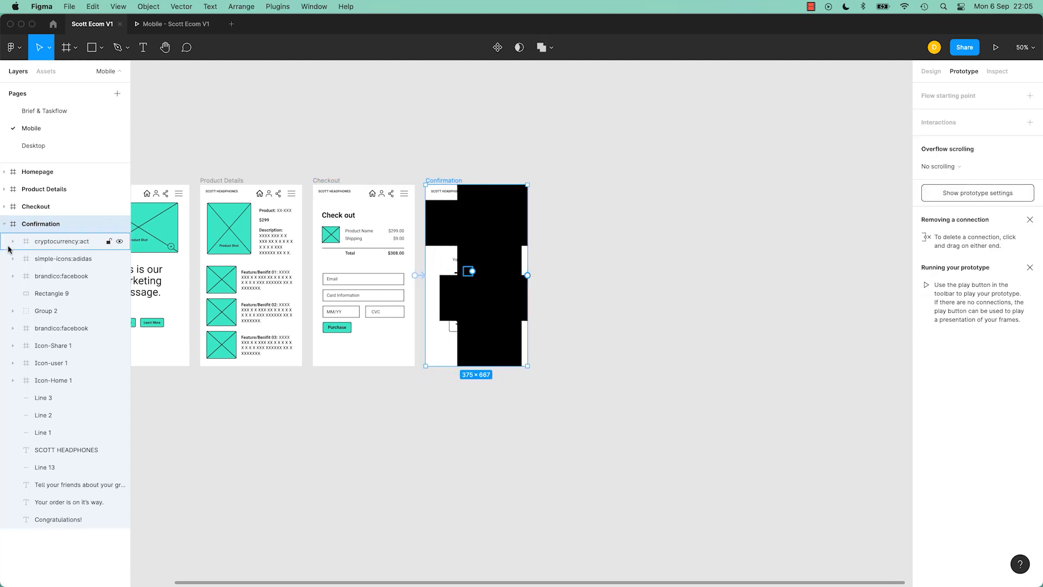
pyautogui.click(57, 249)
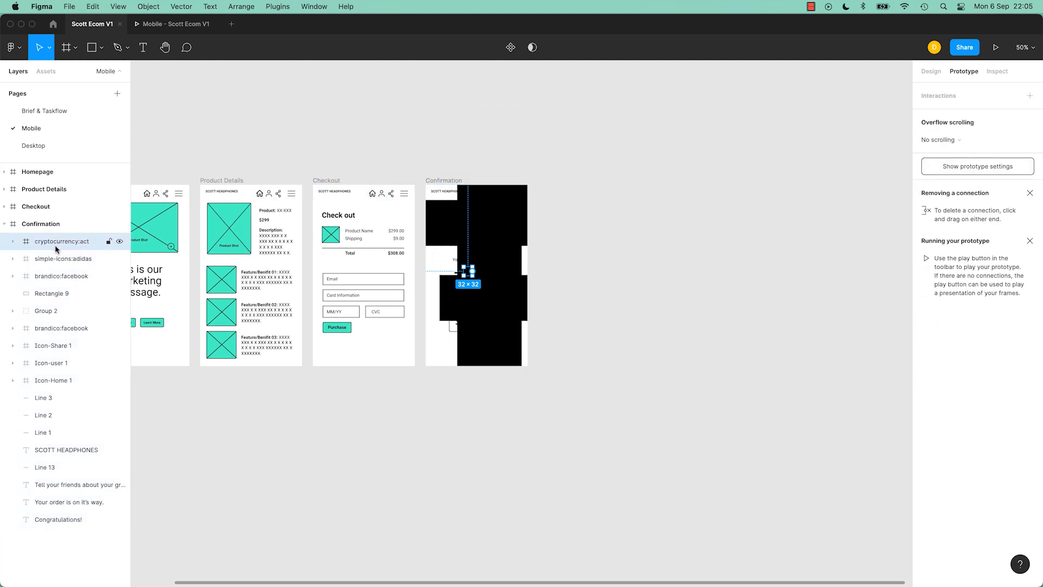
pyautogui.click(56, 258)
pyautogui.click(57, 276)
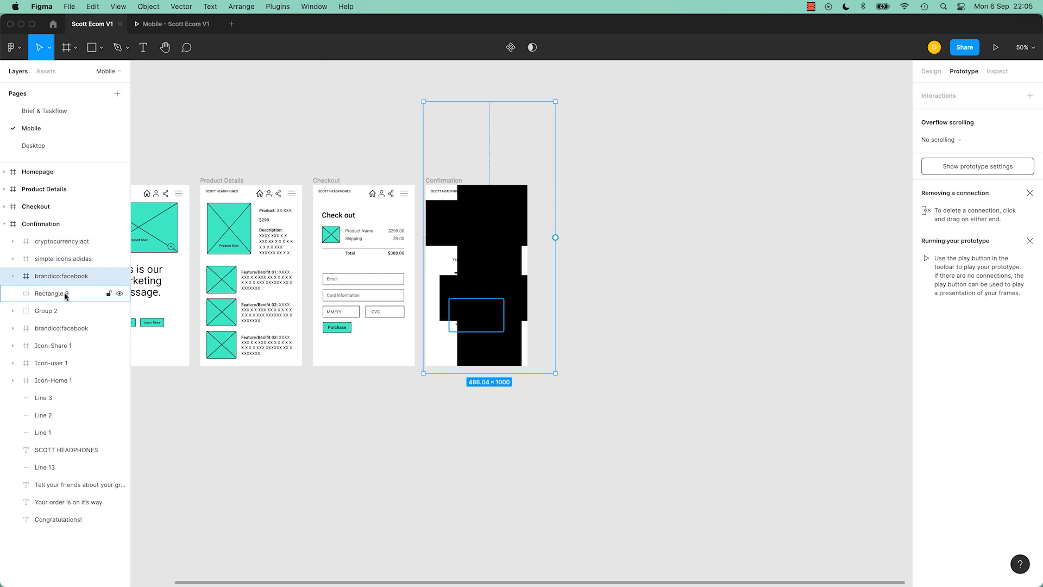
pyautogui.press('Delete')
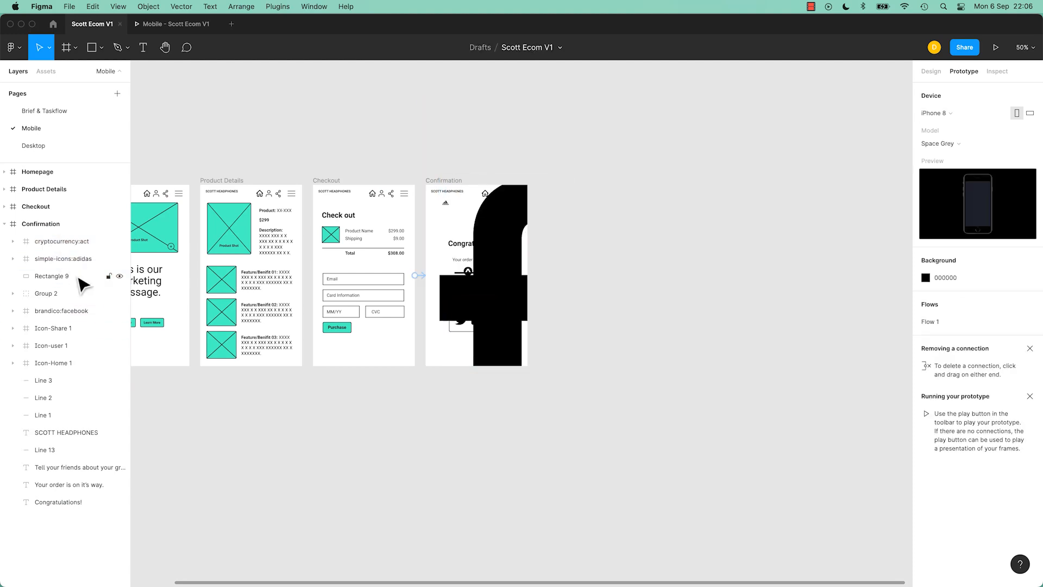
pyautogui.click(524, 303)
pyautogui.press('Delete')
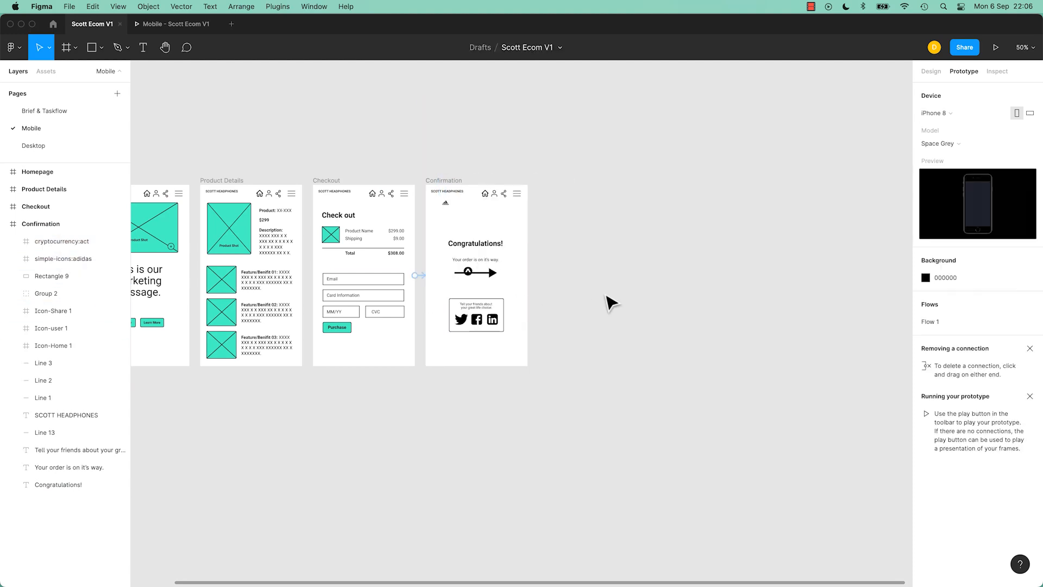
# Step: Delete the stray cryptocurrency:act and simple-icons:adidas icons from the Confirmation frame
pyautogui.click(470, 277)
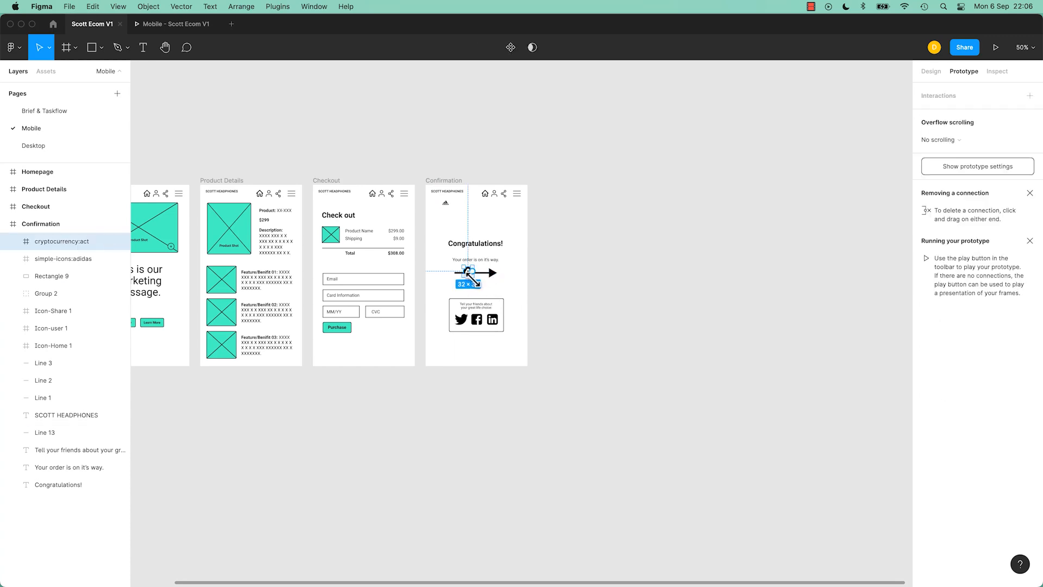
pyautogui.press('Delete')
pyautogui.click(445, 202)
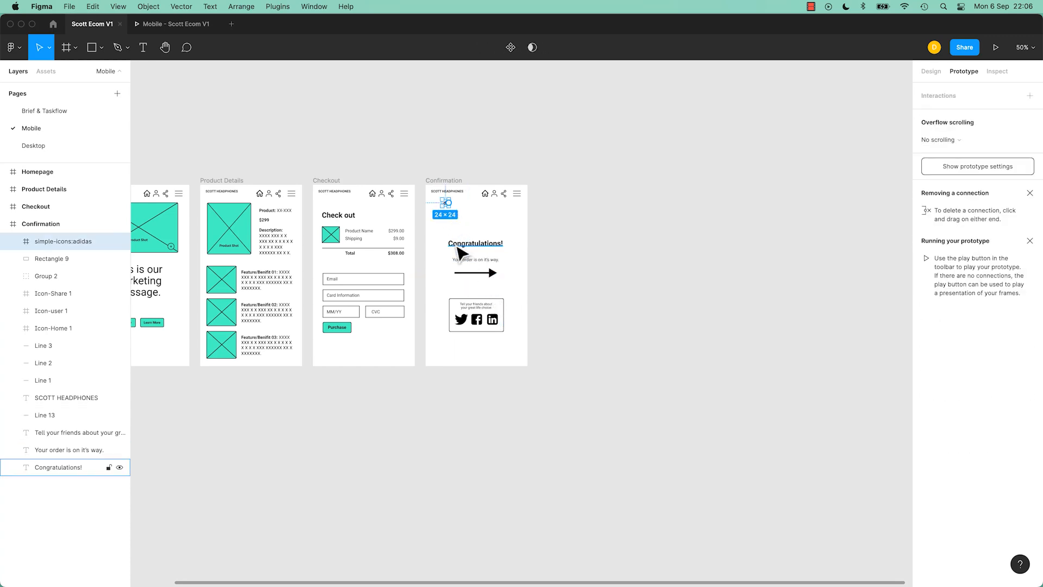
pyautogui.press('Delete')
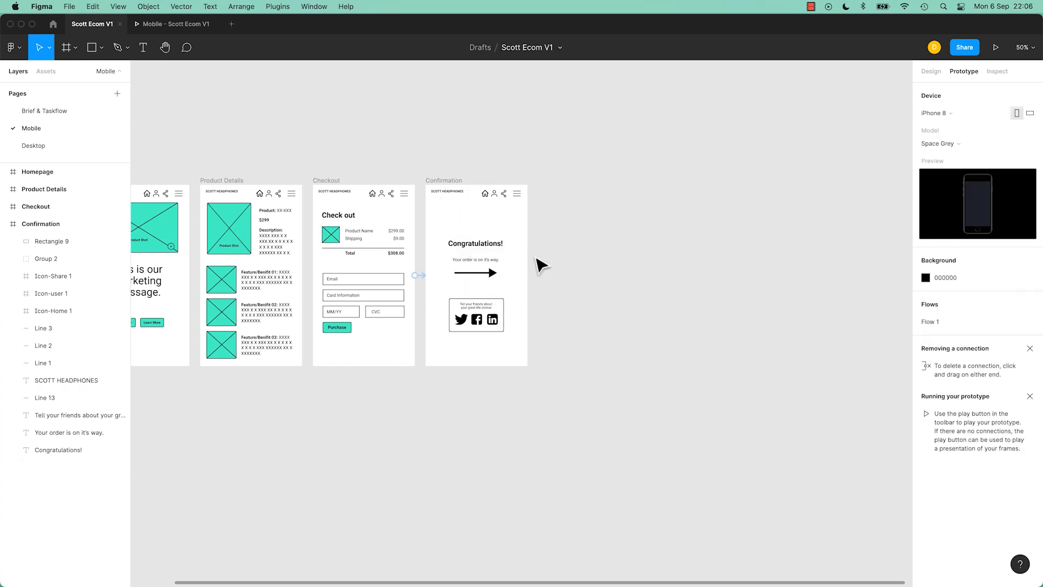
# Step: Remove the prototype connection from the Checkout frame to the Confirmation frame
pyautogui.hotkey('shift', '0')
pyautogui.moveTo(496, 230); pyautogui.dragTo(633, 365)
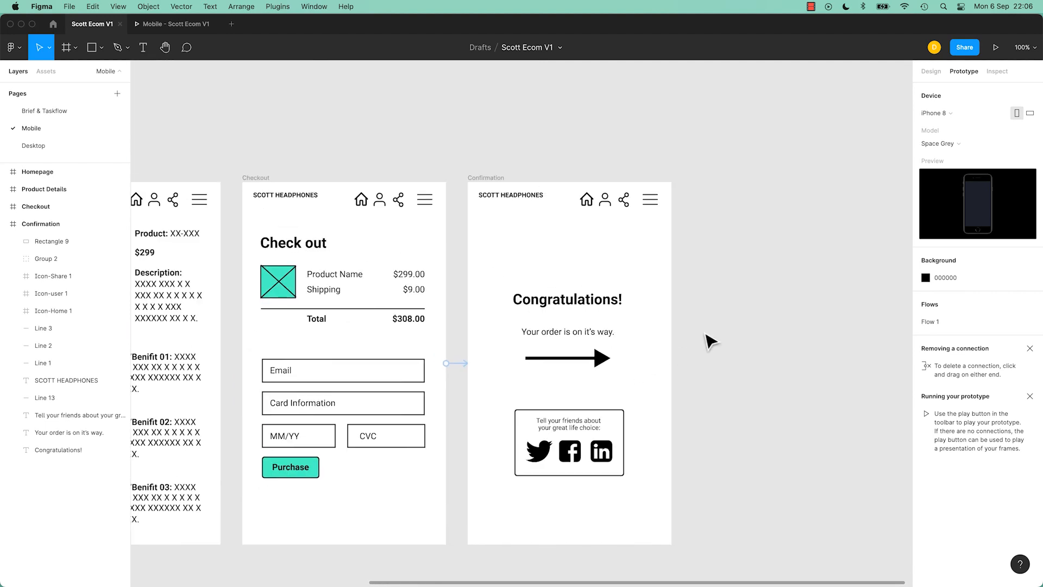
pyautogui.scroll(-2, 707, 336)
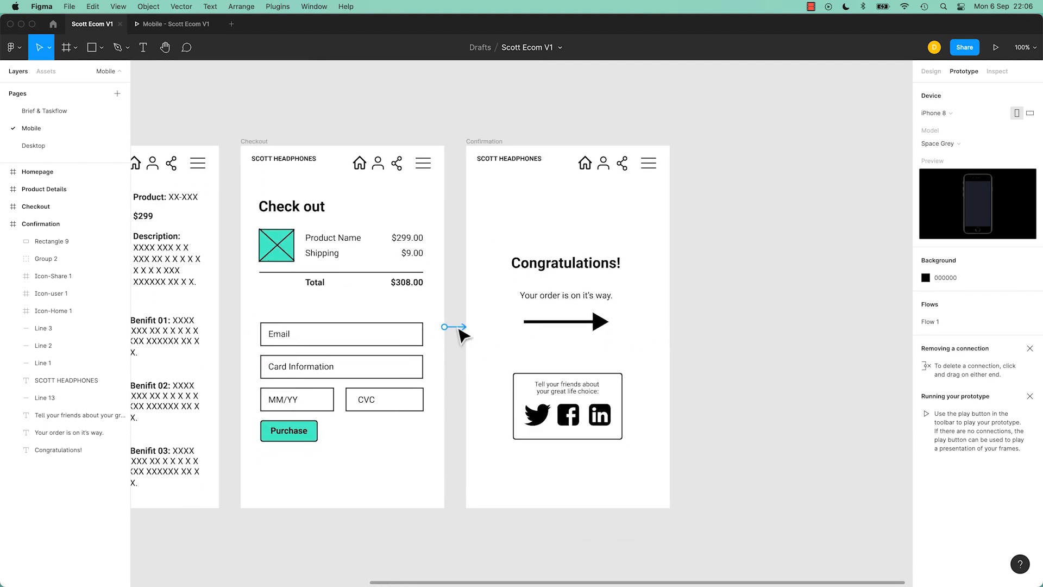
pyautogui.click(459, 327)
pyautogui.press('Escape')
pyautogui.press('Escape')
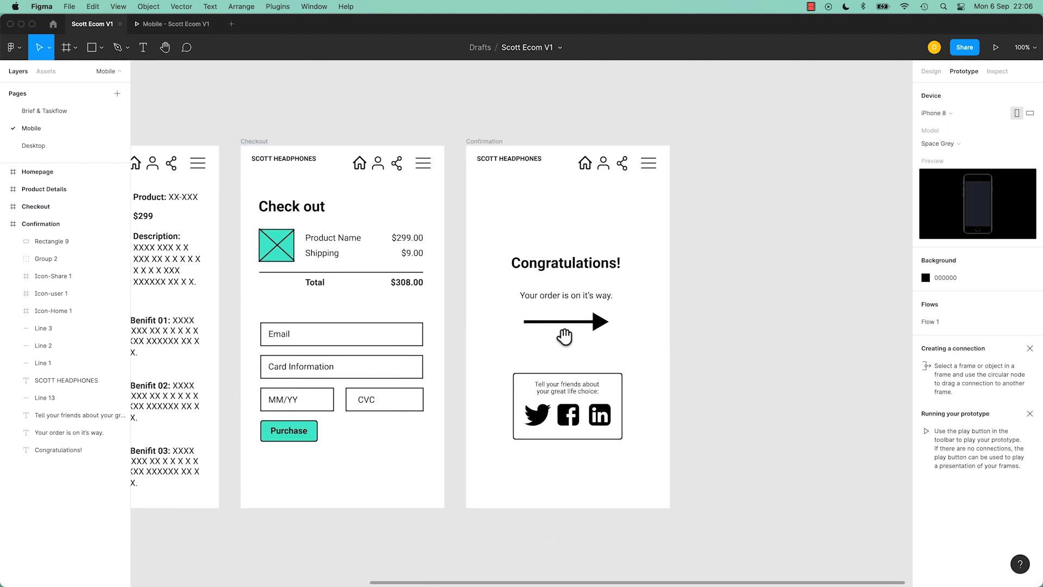
# Step: Examine the connection points on the Product Details, Checkout, Confirmation and Homepage frames and on Homepage's Buy Now button and marketing message
pyautogui.hscroll(-4, 734, 318)
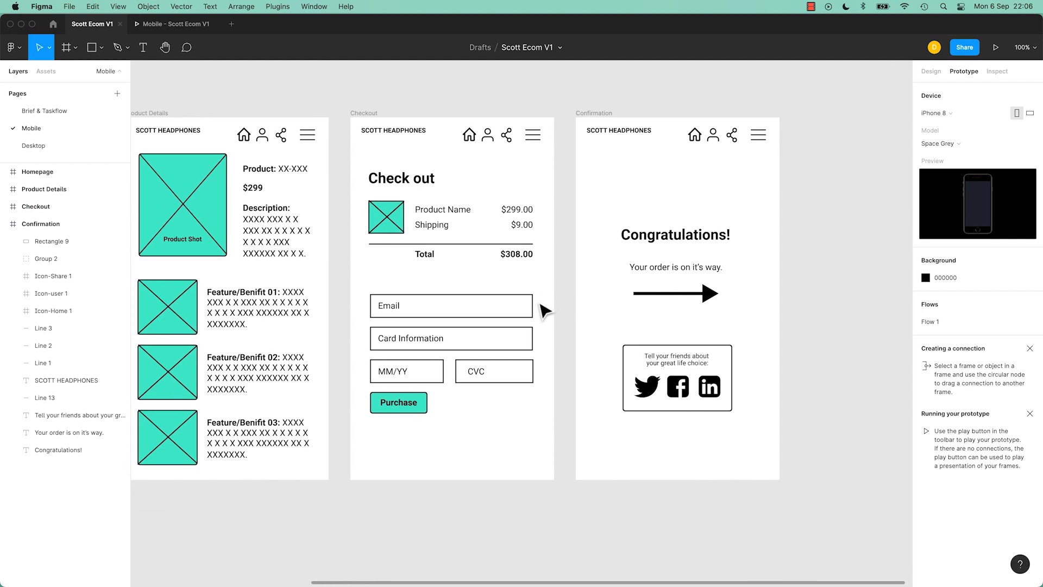
pyautogui.hscroll(-4, 542, 315)
pyautogui.scroll(2, 542, 315)
pyautogui.click(271, 168)
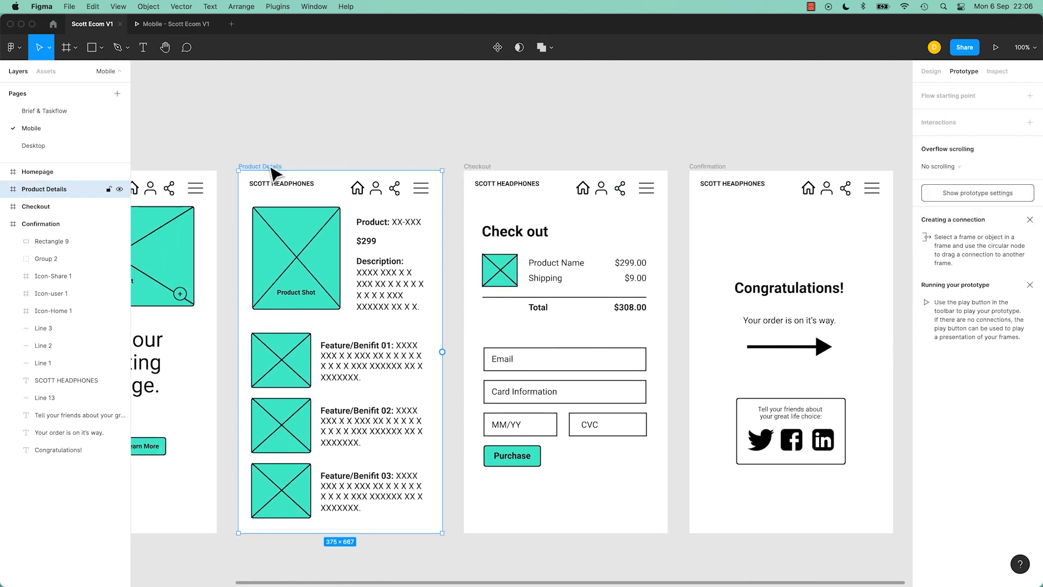
pyautogui.click(476, 166)
pyautogui.click(709, 167)
pyautogui.hscroll(-5, 553, 252)
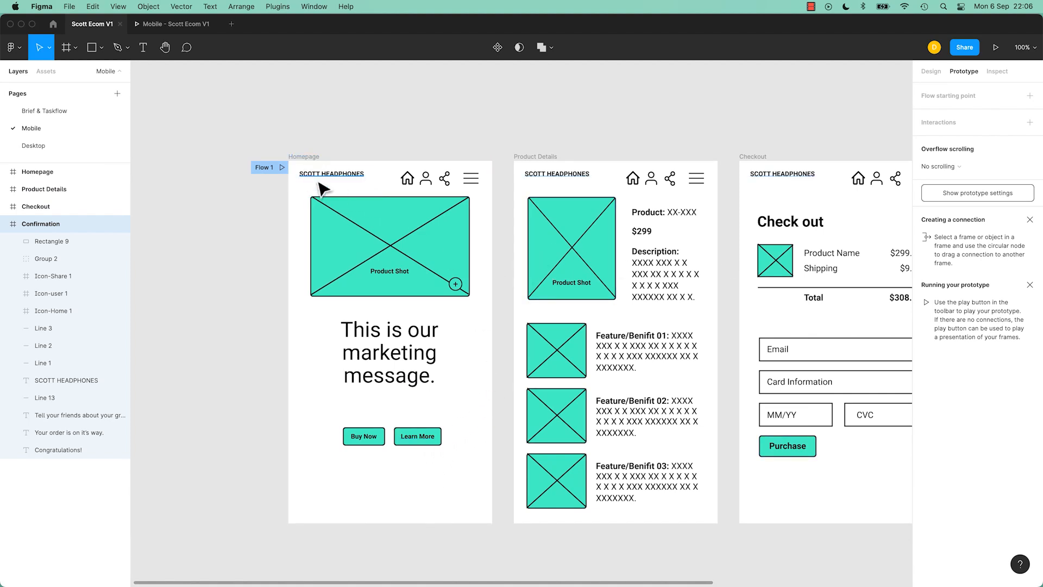
pyautogui.click(304, 157)
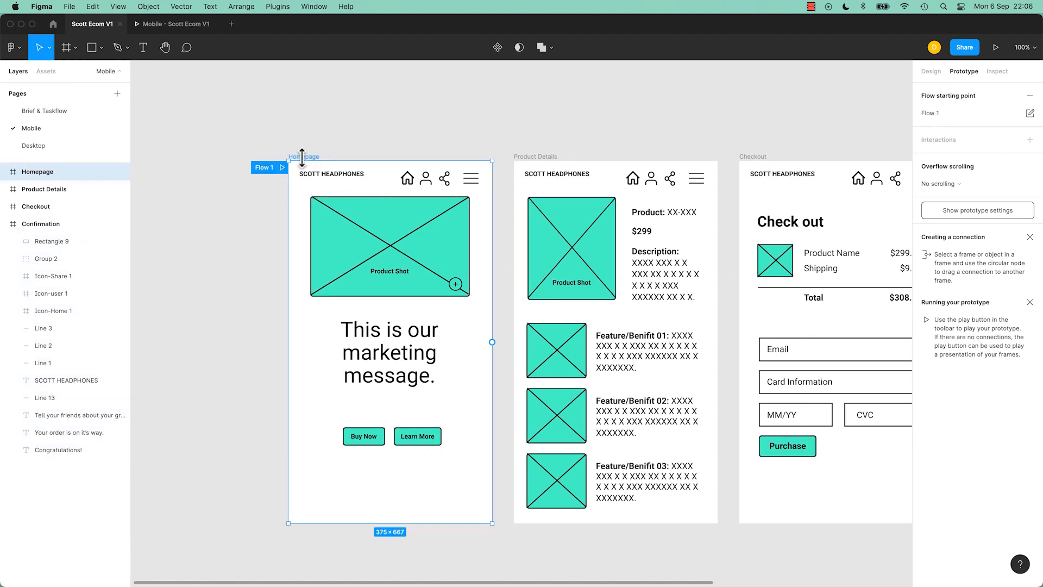
pyautogui.click(372, 441)
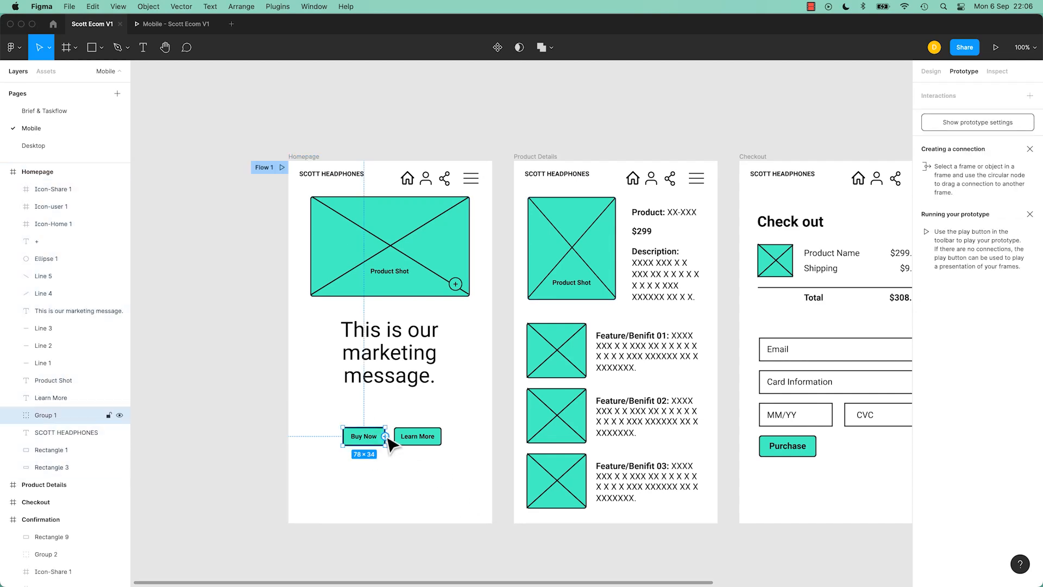
pyautogui.click(383, 359)
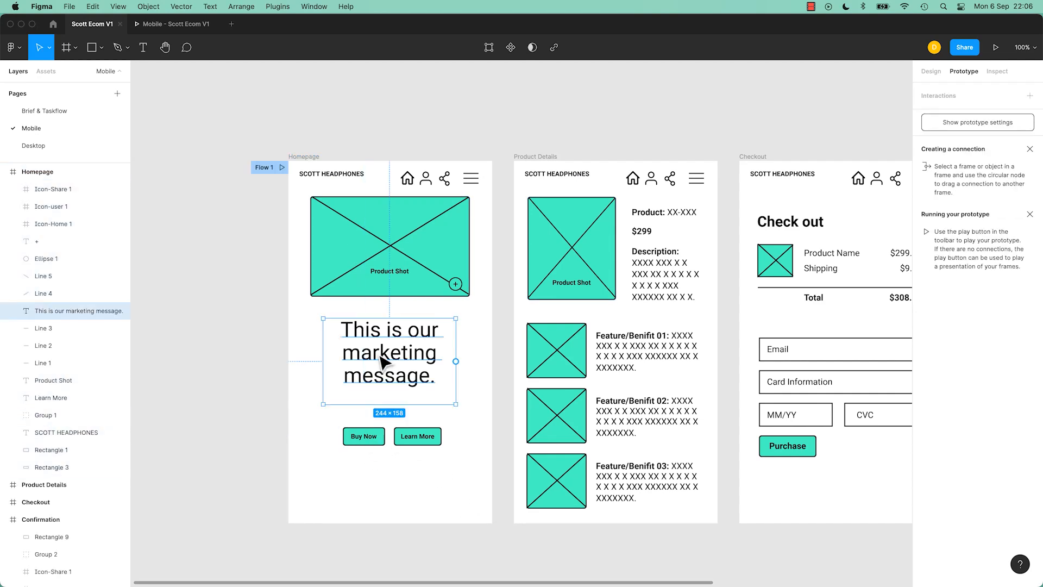
# Step: Connect Homepage's Buy Now button to the Checkout frame with an on-tap interaction and a Dissolve animation
pyautogui.click(363, 438)
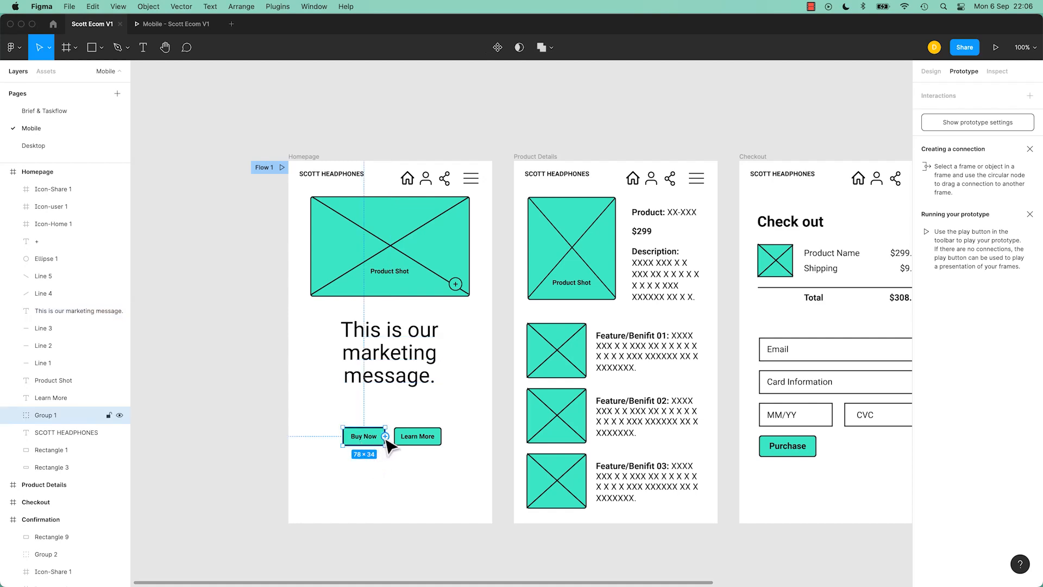
pyautogui.moveTo(385, 437); pyautogui.dragTo(744, 357)
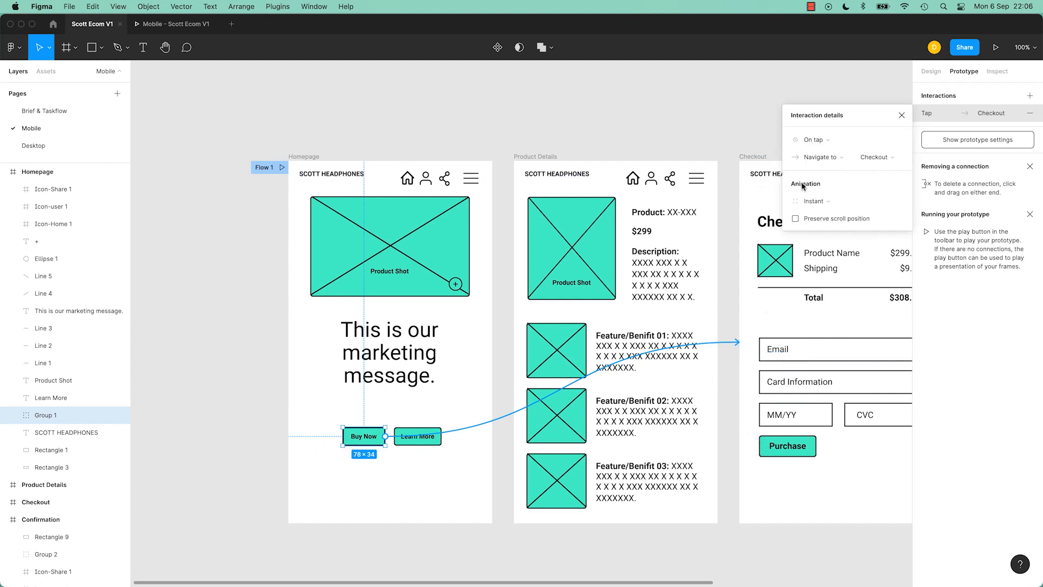
pyautogui.click(821, 202)
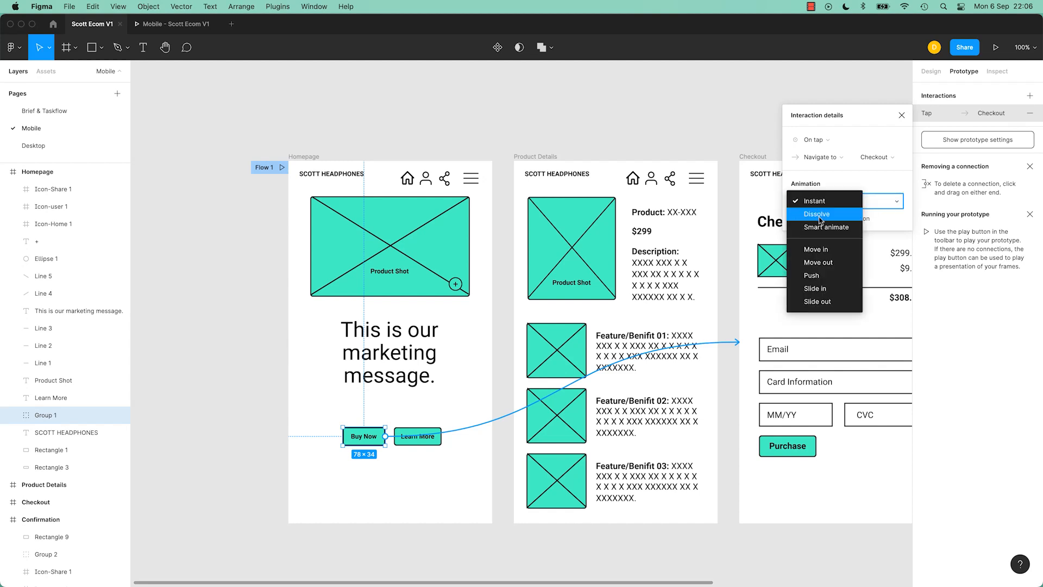
pyautogui.click(821, 215)
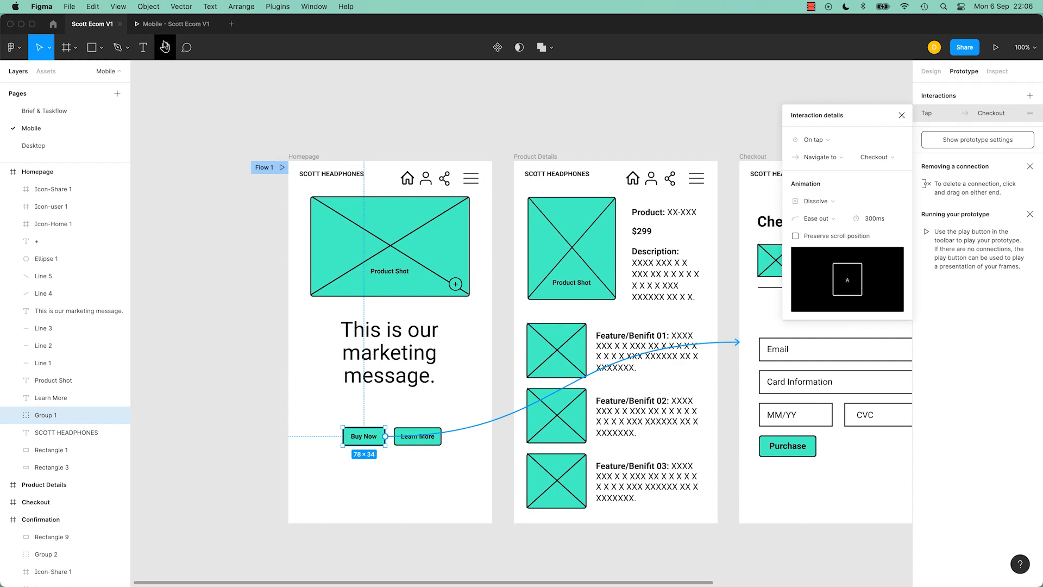
# Step: Close the old Mobile prototype preview, run a fresh one, test the Buy Now transition to Checkout and return to the design file
pyautogui.click(168, 27)
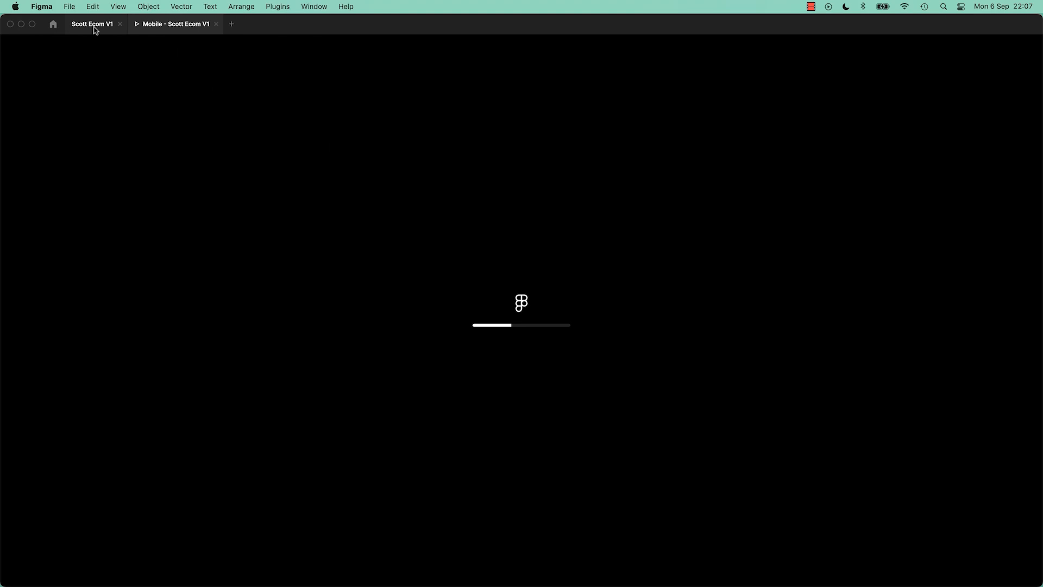
pyautogui.click(215, 24)
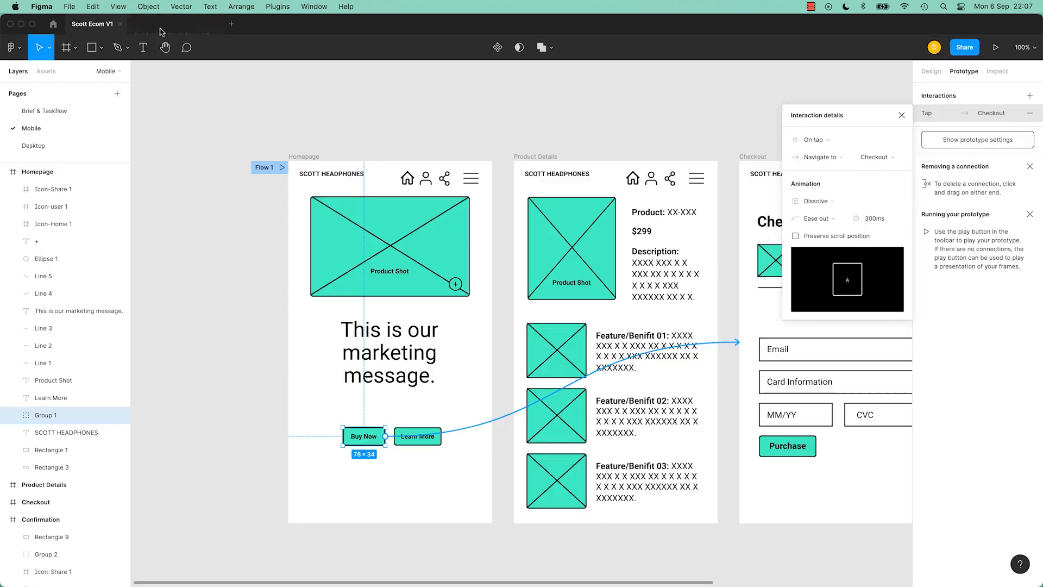
pyautogui.click(998, 49)
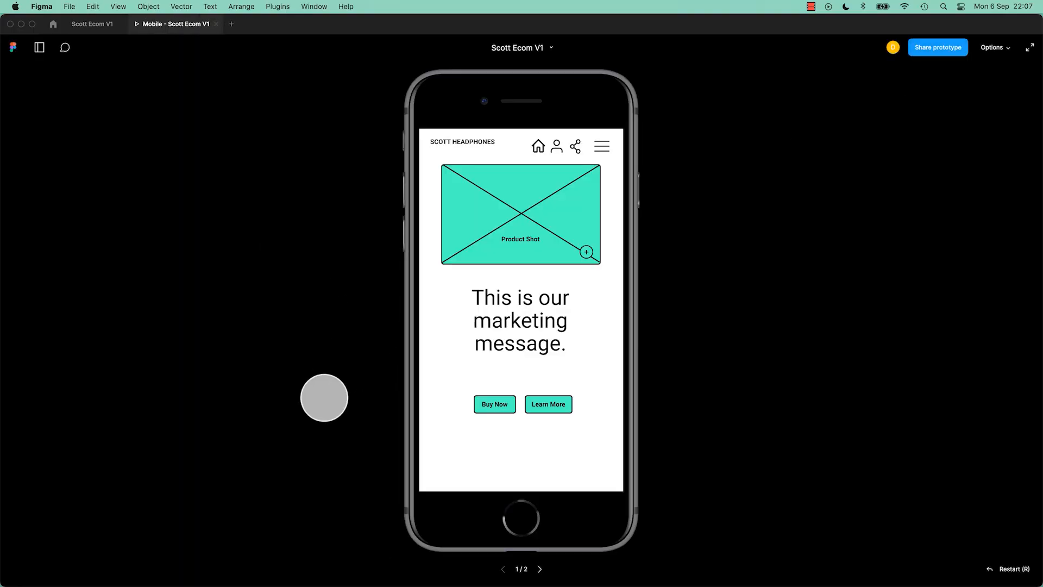
pyautogui.click(492, 405)
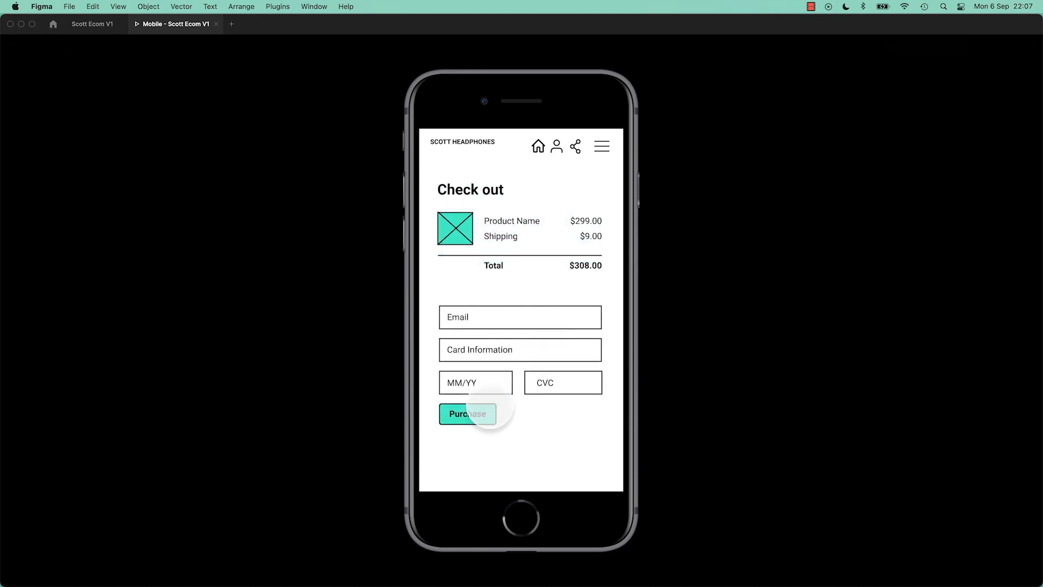
pyautogui.click(489, 411)
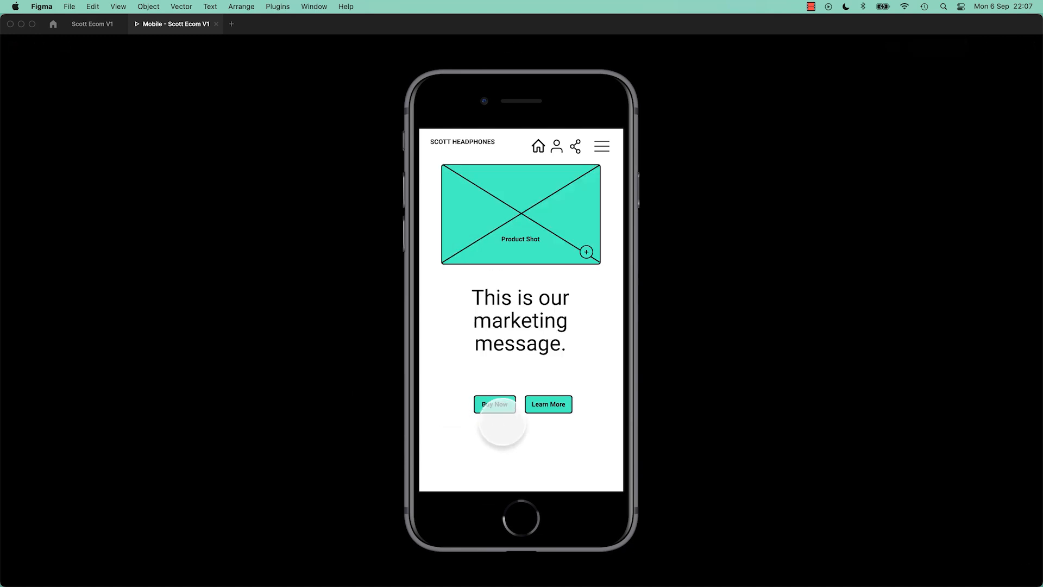
pyautogui.click(495, 412)
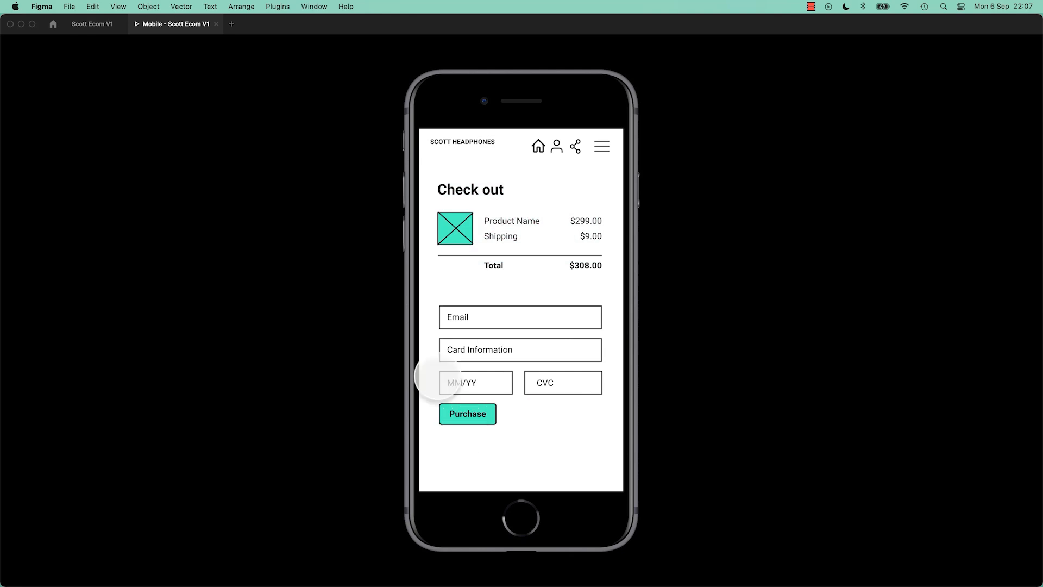
pyautogui.click(84, 24)
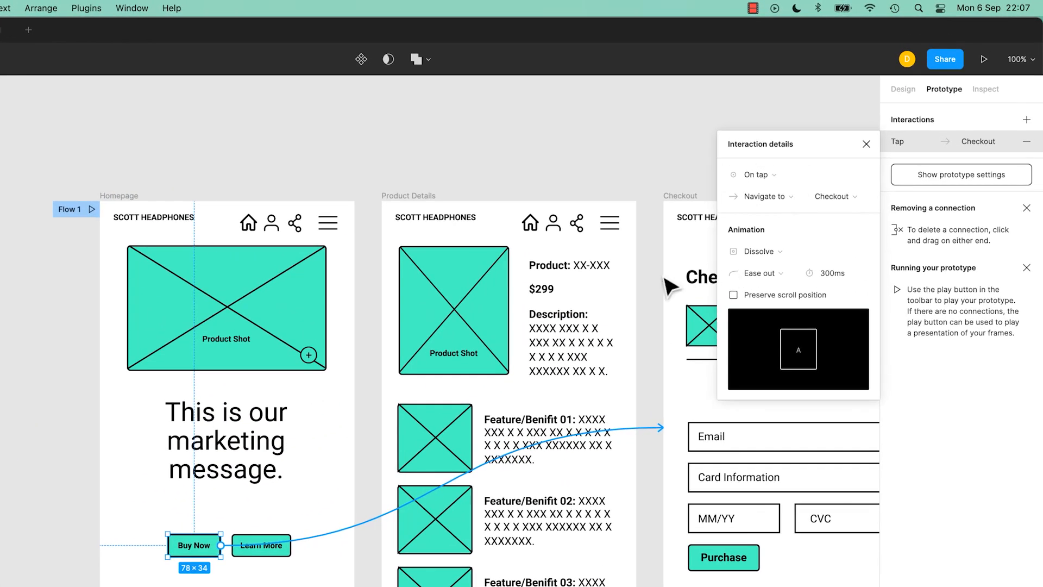
# Step: Set the Buy Now connection's animation to Move in and test the transition from the restarted prototype preview
pyautogui.click(759, 251)
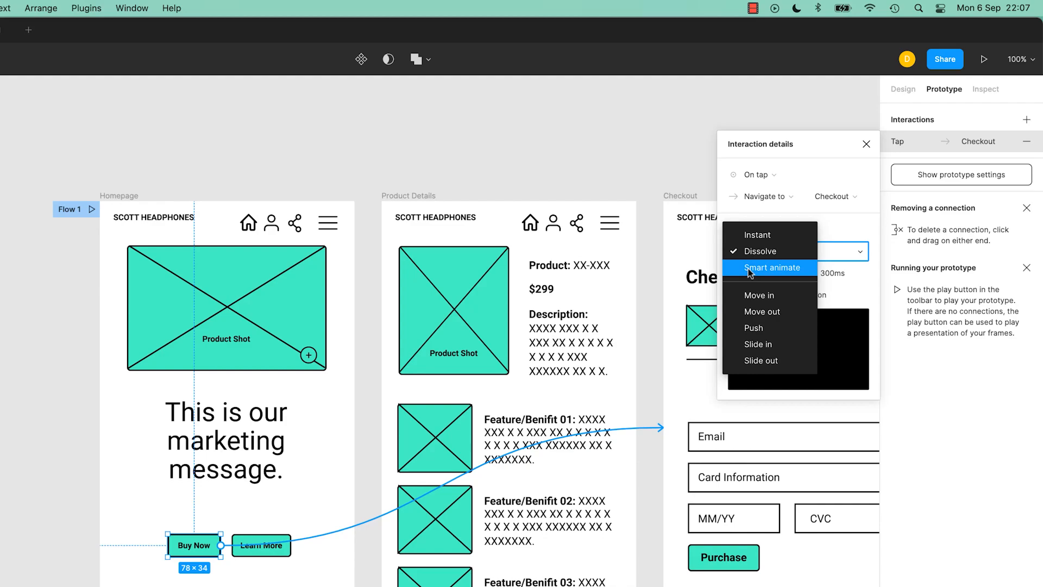
pyautogui.click(756, 297)
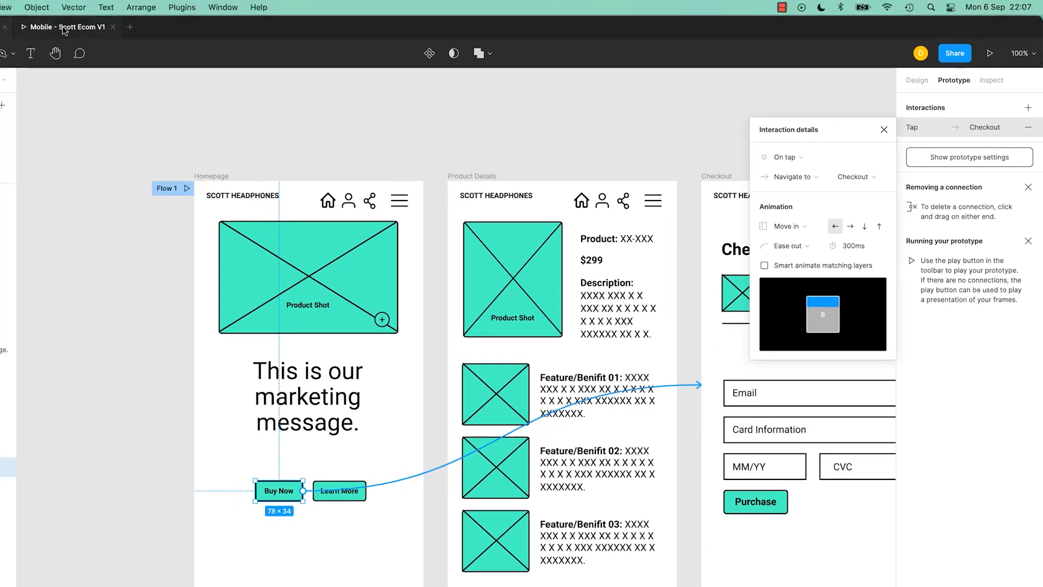
pyautogui.click(64, 27)
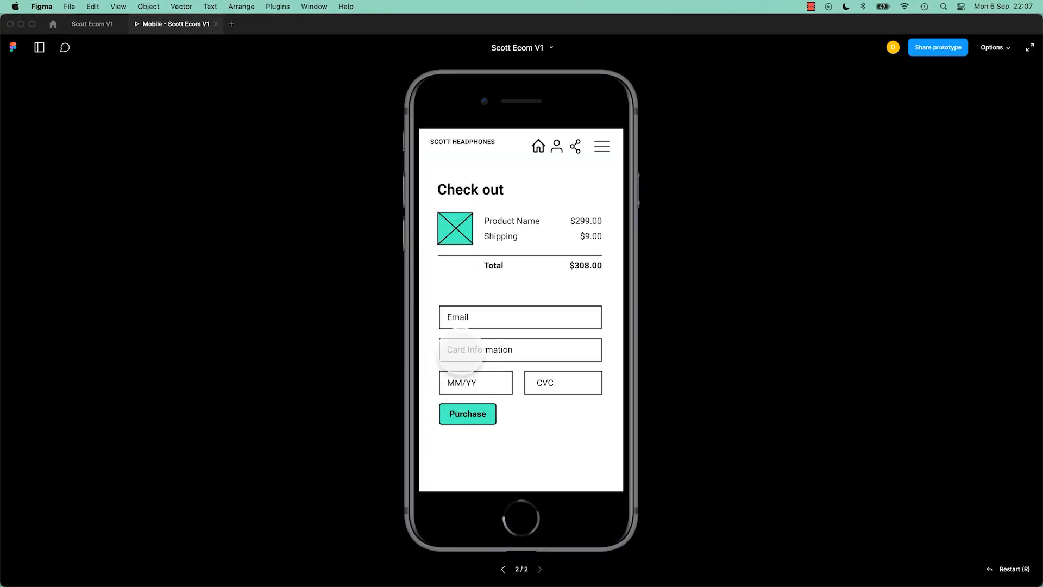
pyautogui.press('r')
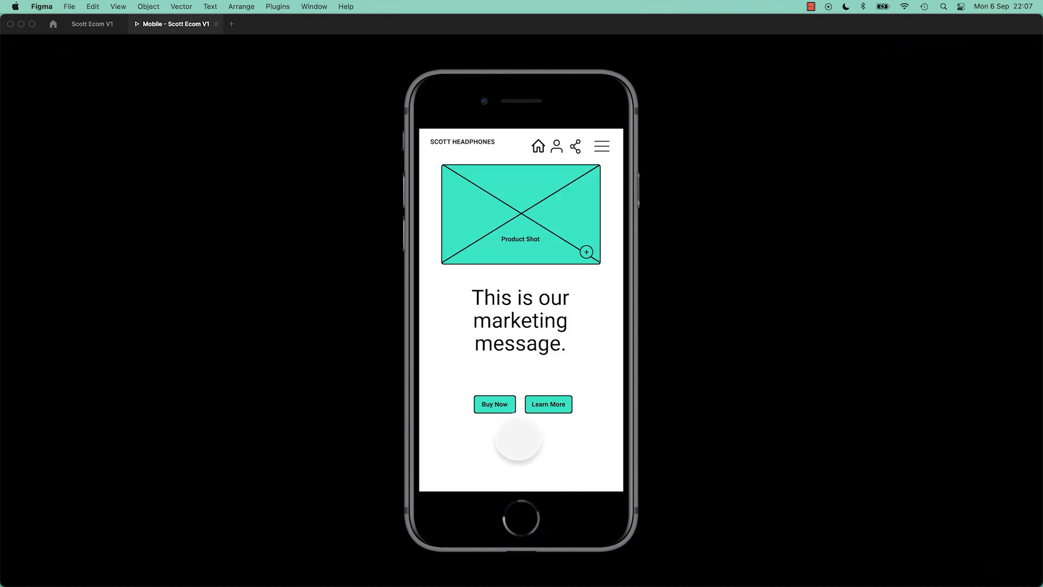
pyautogui.click(495, 408)
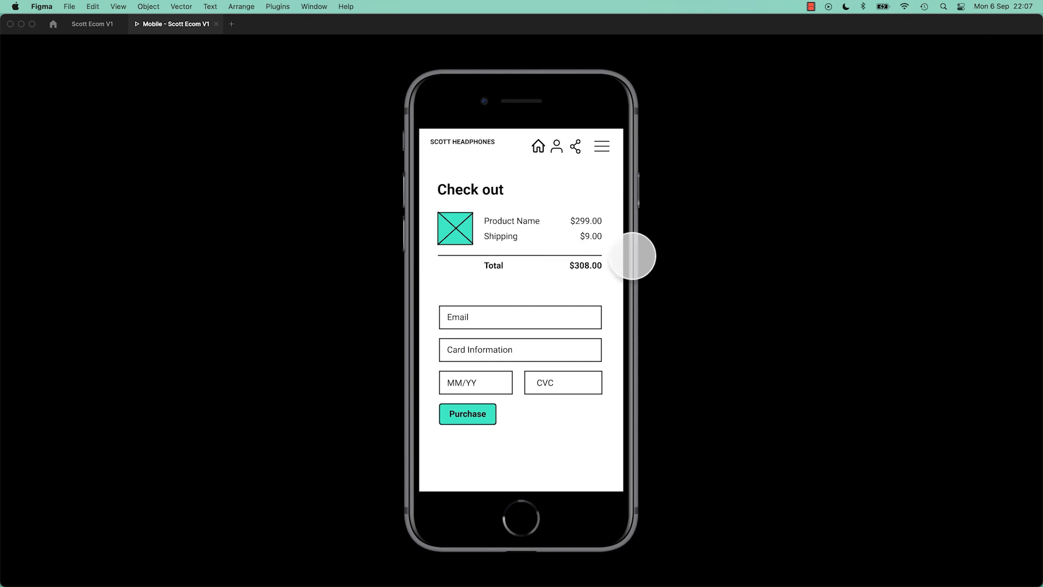
pyautogui.click(93, 26)
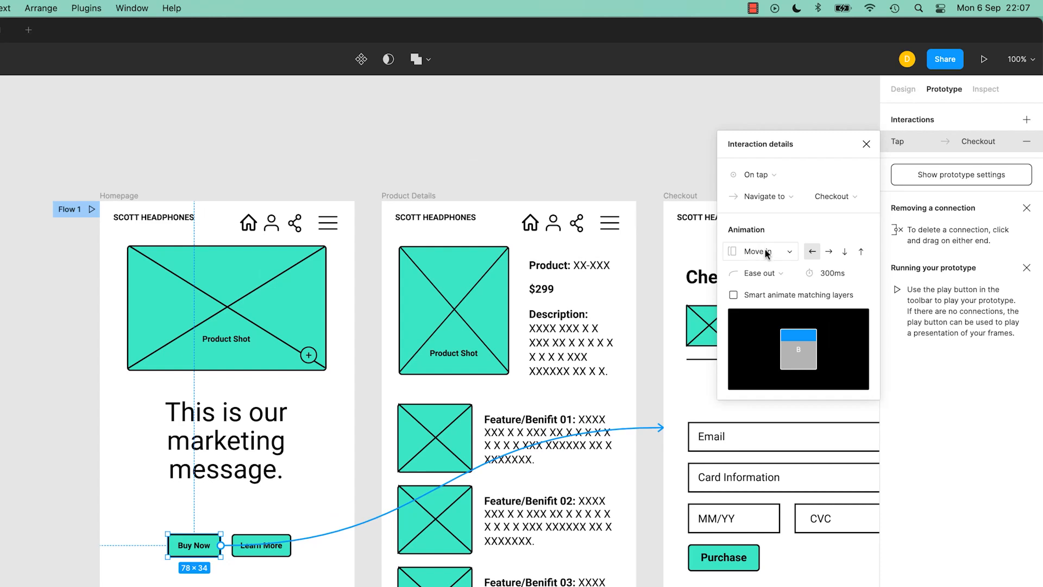
# Step: Compare the Move out, Push and Slide in animations on the Buy Now connection, and finish on Move in
pyautogui.click(768, 252)
pyautogui.click(765, 267)
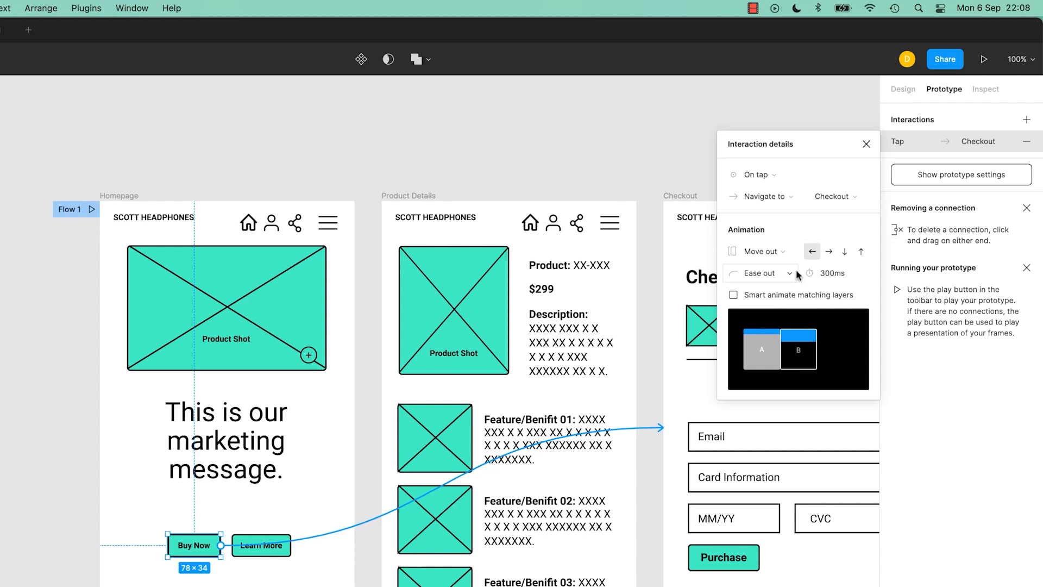
pyautogui.click(778, 255)
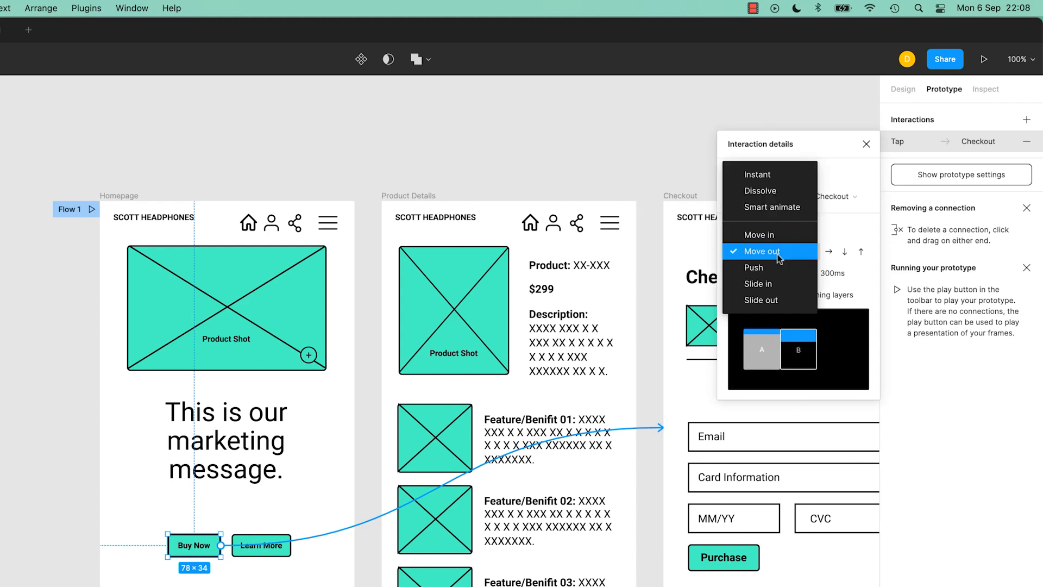
pyautogui.click(778, 267)
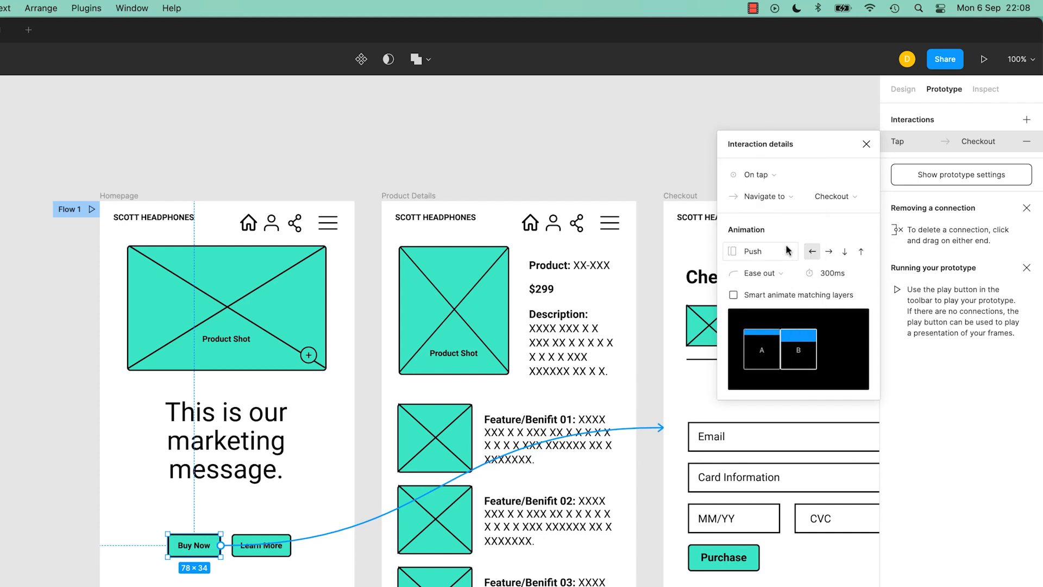
pyautogui.click(787, 251)
pyautogui.click(782, 214)
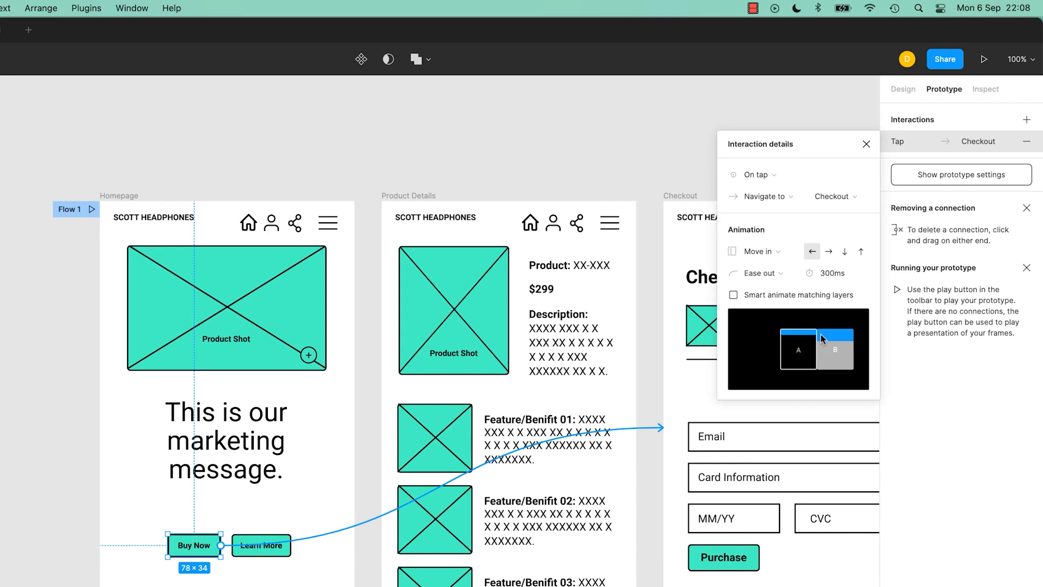
pyautogui.click(783, 250)
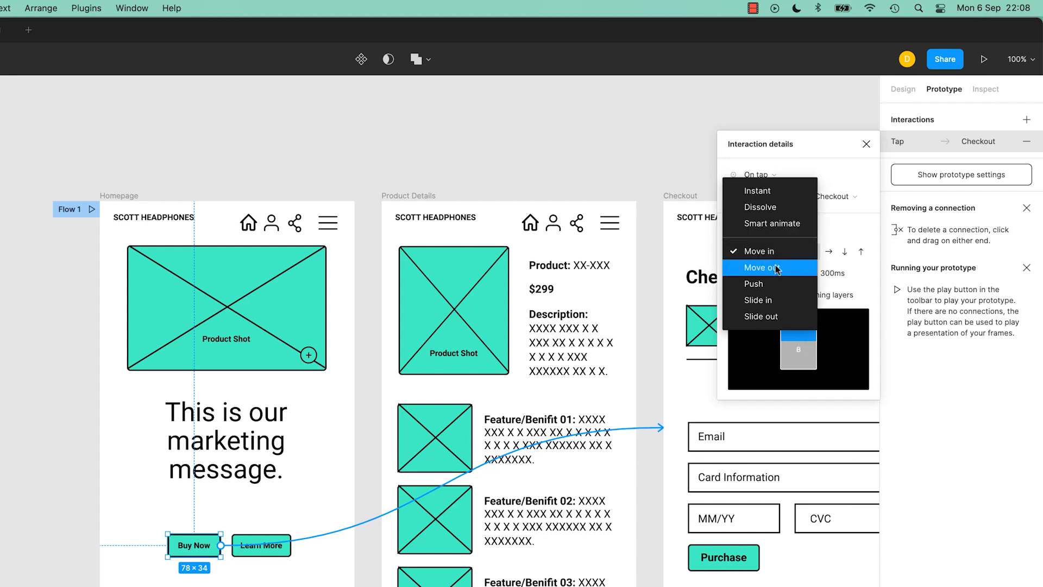
pyautogui.click(778, 284)
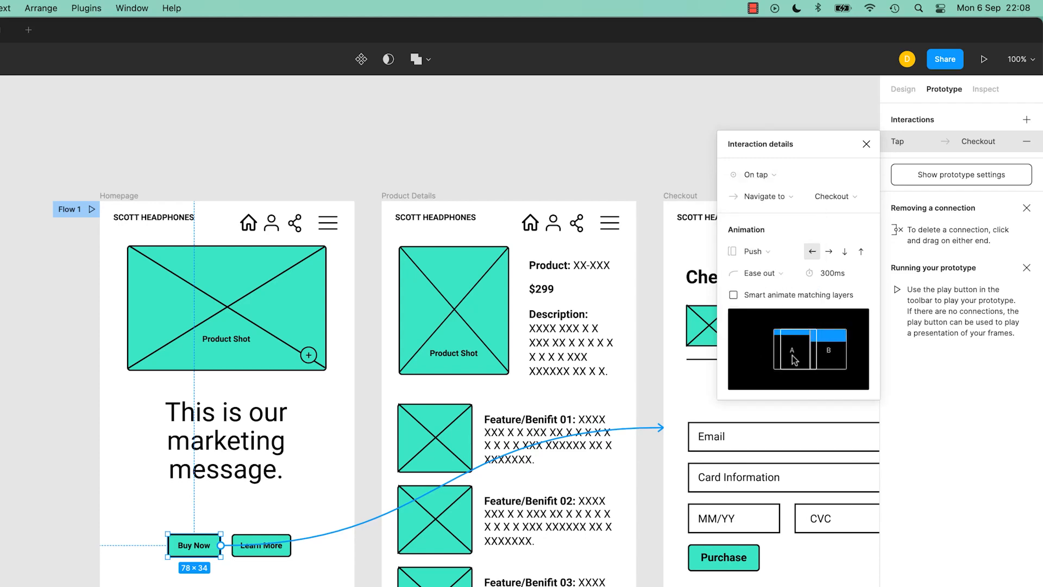
pyautogui.click(772, 255)
pyautogui.click(771, 267)
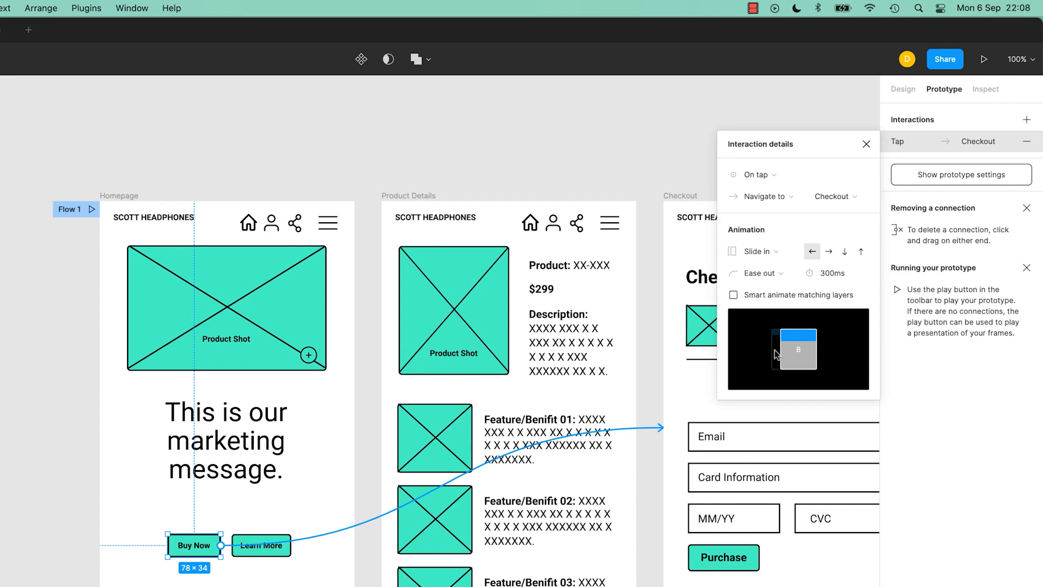
pyautogui.click(761, 251)
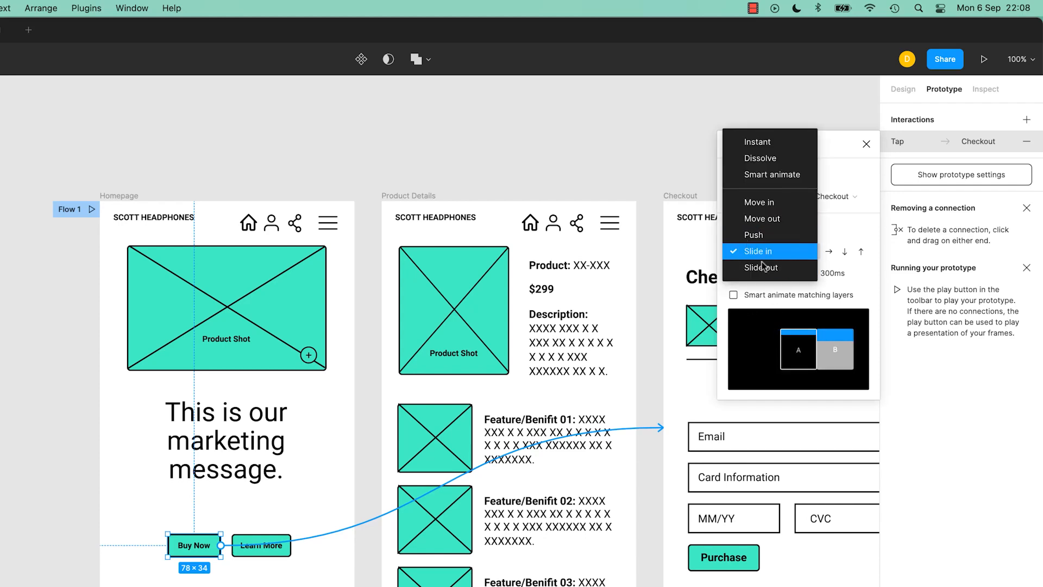
pyautogui.click(758, 202)
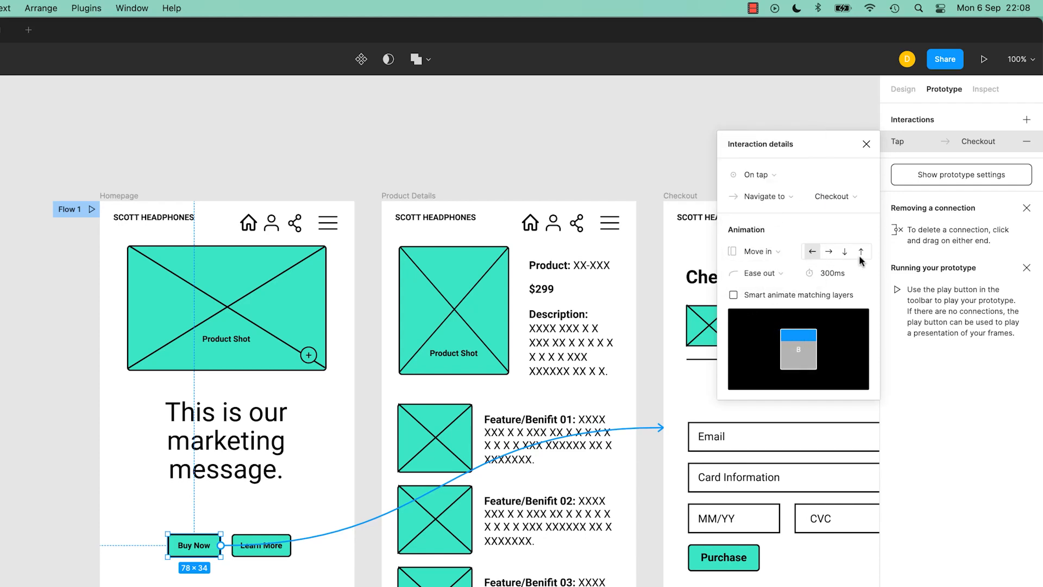
# Step: Try the right and down directions for the Move in animation, and set the direction to up
pyautogui.click(828, 254)
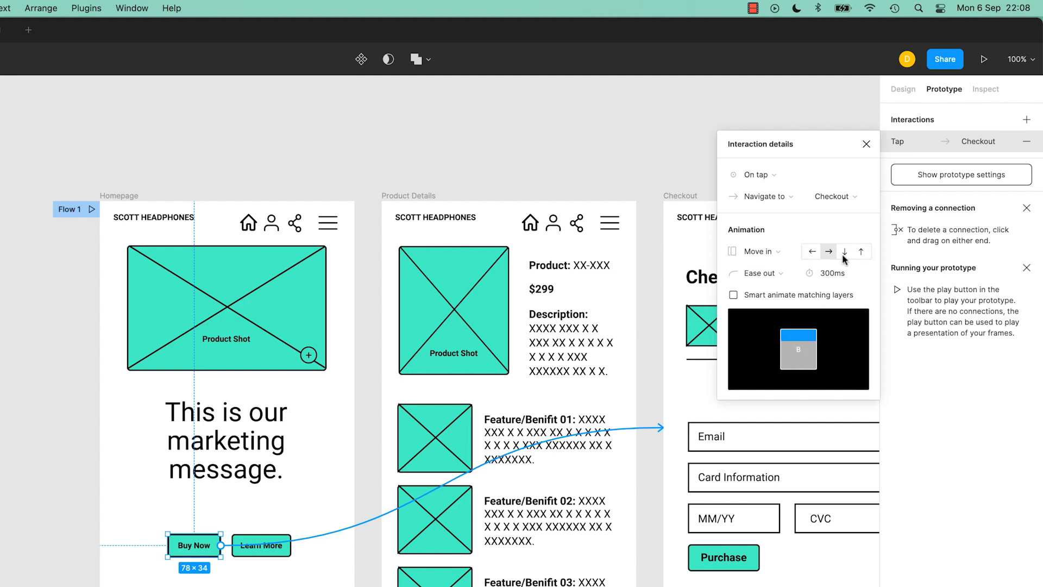
pyautogui.click(845, 253)
pyautogui.click(862, 253)
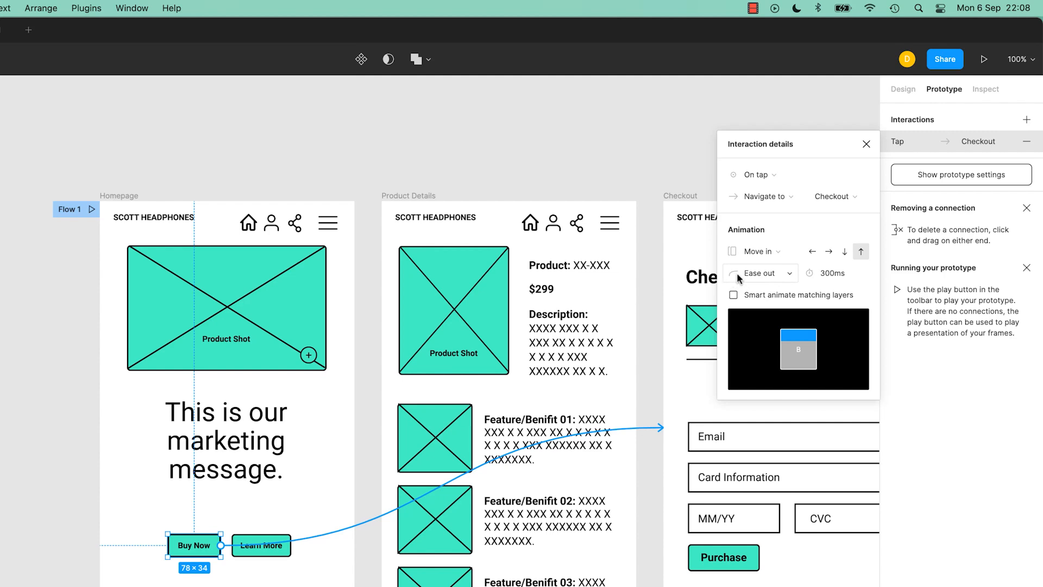
# Step: Set the duration of the Buy Now connection's Move in animation to 1000 ms
pyautogui.click(825, 275)
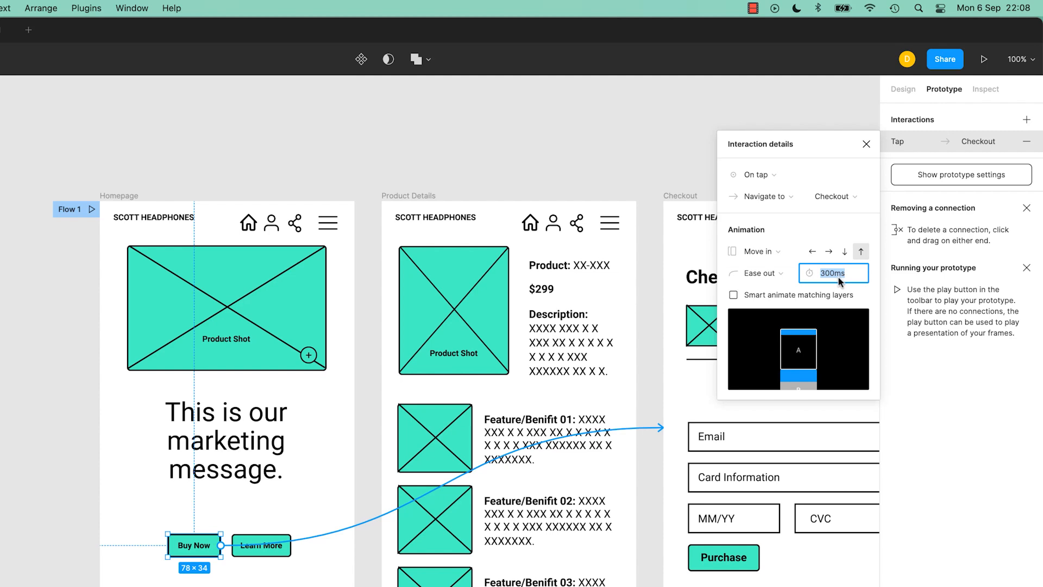
pyautogui.click(831, 276)
pyautogui.press('BackSpace')
pyautogui.write('21')
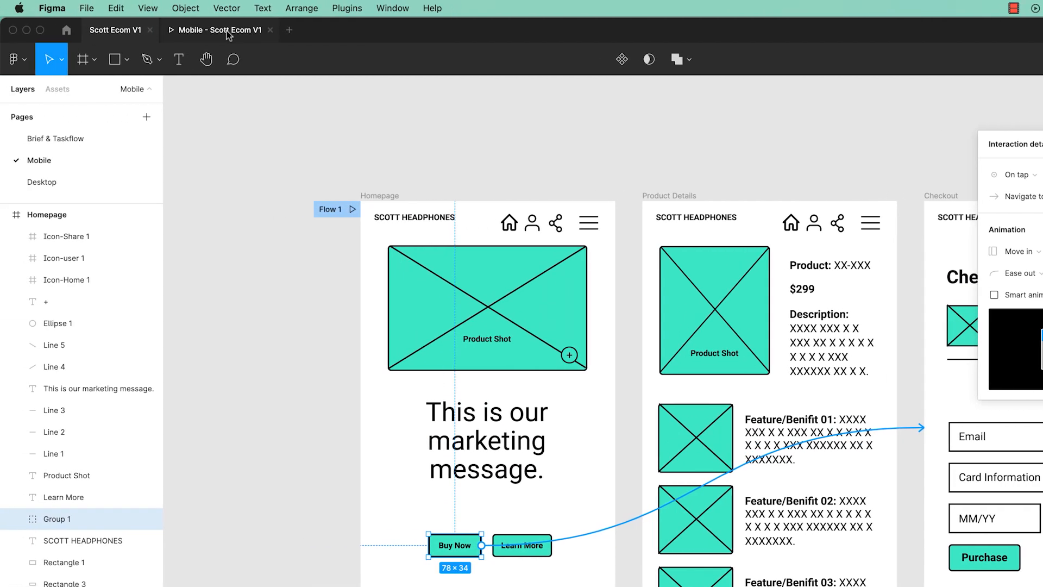
# Step: Play the Buy Now transition to Checkout twice in the prototype preview, and return to the design file
pyautogui.click(227, 33)
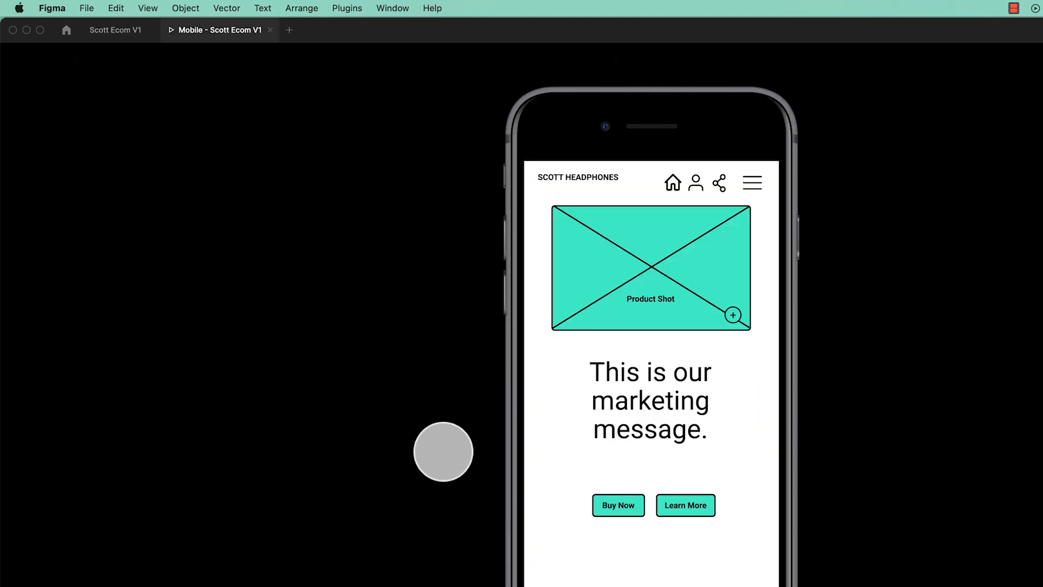
pyautogui.click(608, 505)
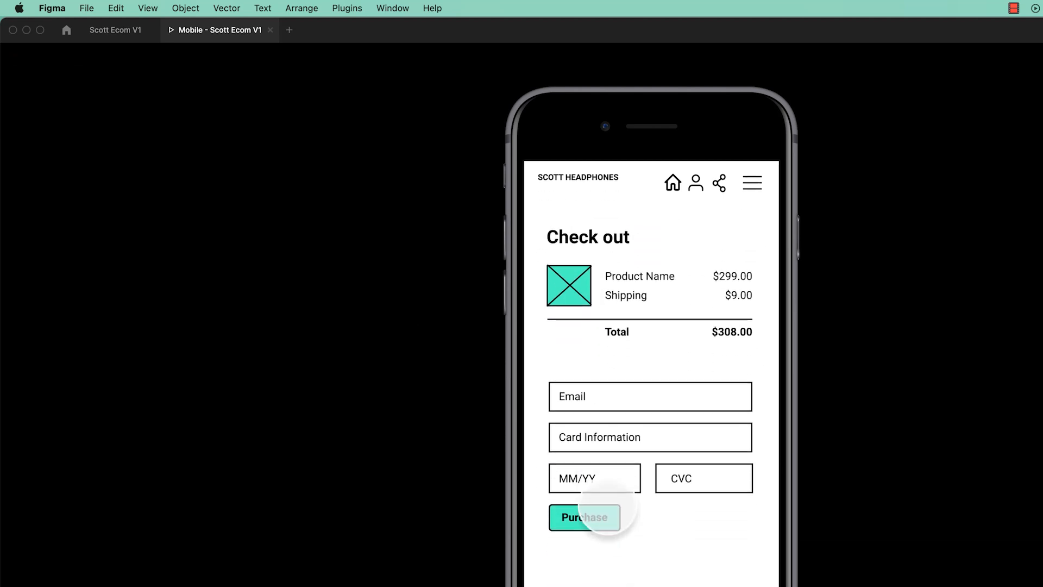
pyautogui.press('r')
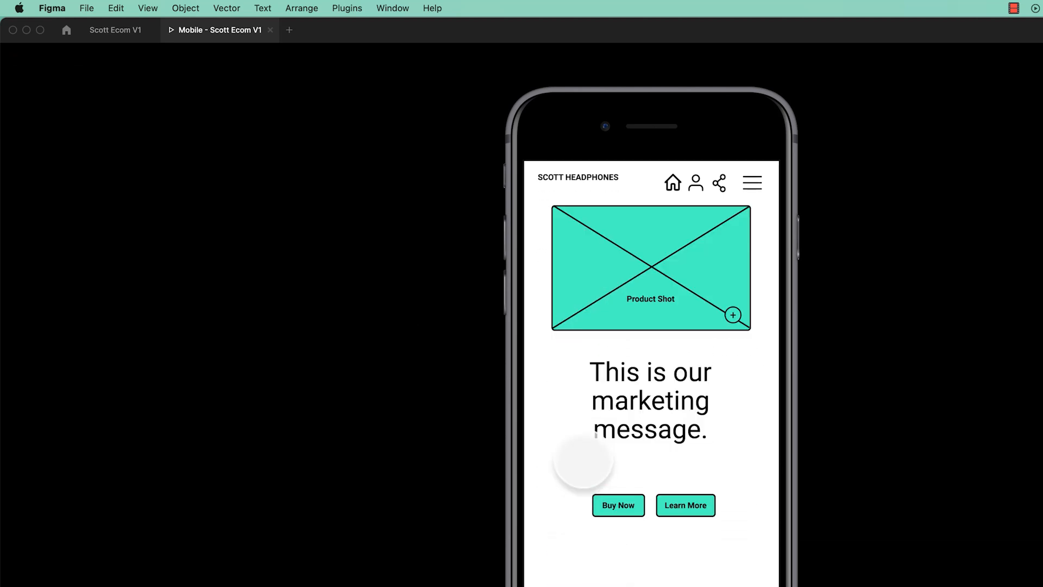
pyautogui.click(620, 505)
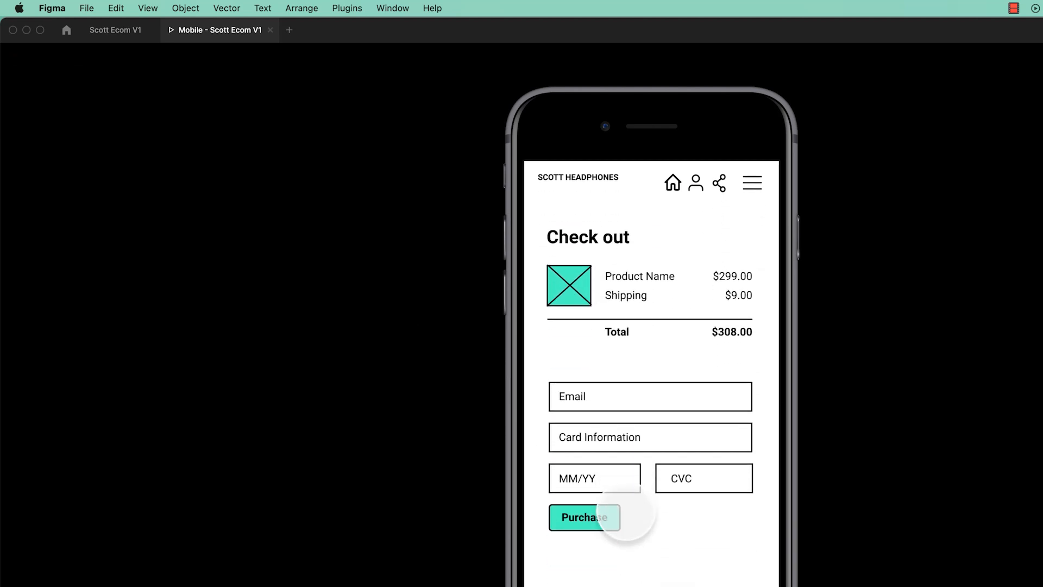
pyautogui.click(123, 33)
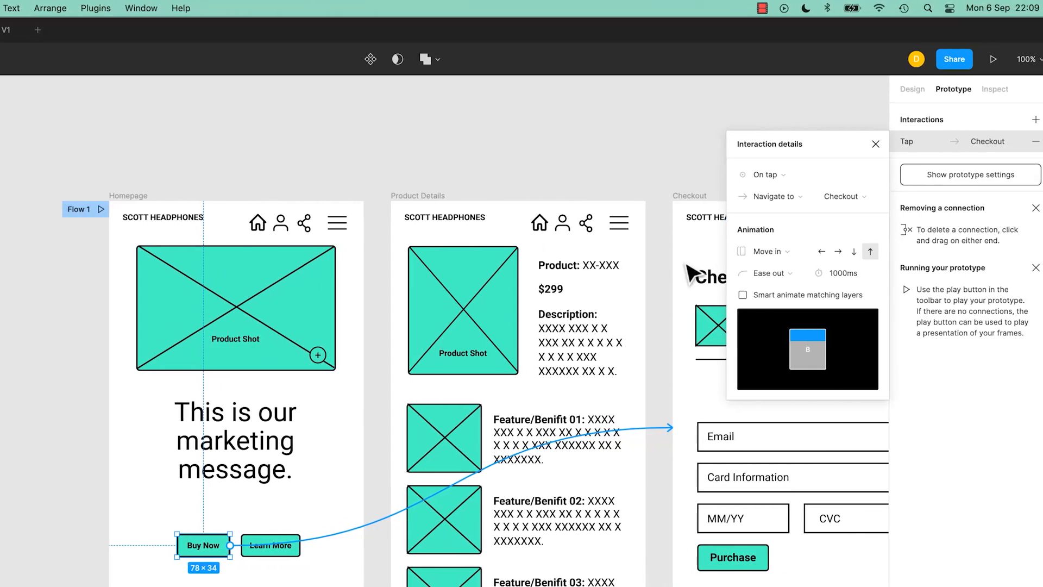
# Step: Try Ease in on the Buy Now connection's Move in animation, and set its easing to Ease in and out
pyautogui.click(778, 274)
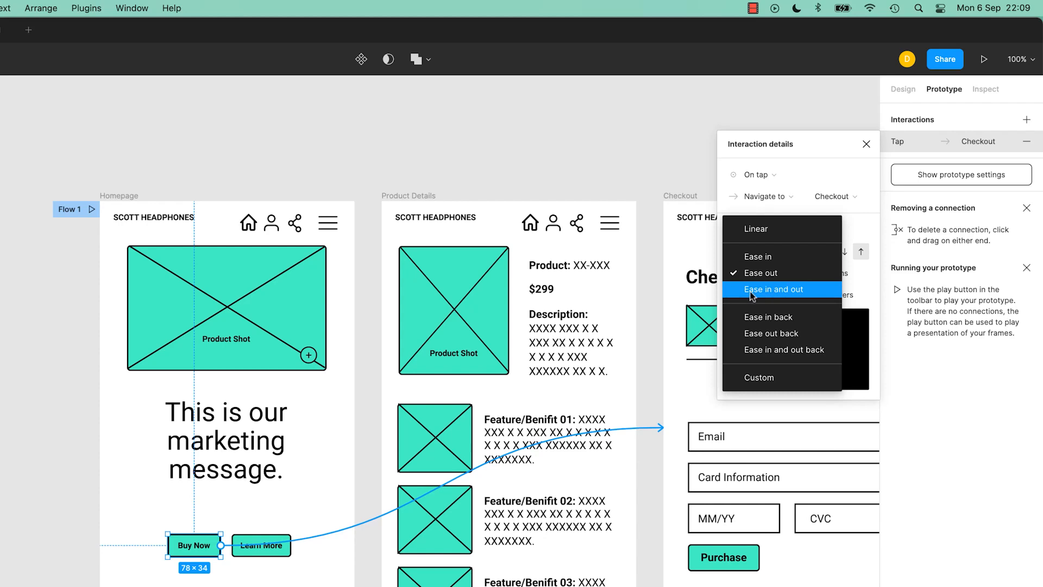
pyautogui.click(770, 258)
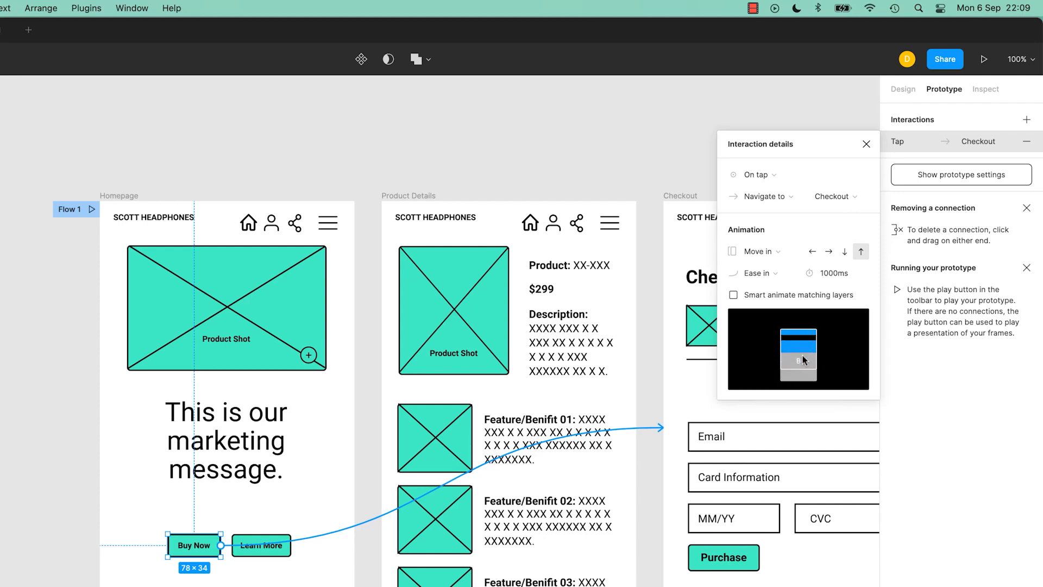
pyautogui.click(766, 275)
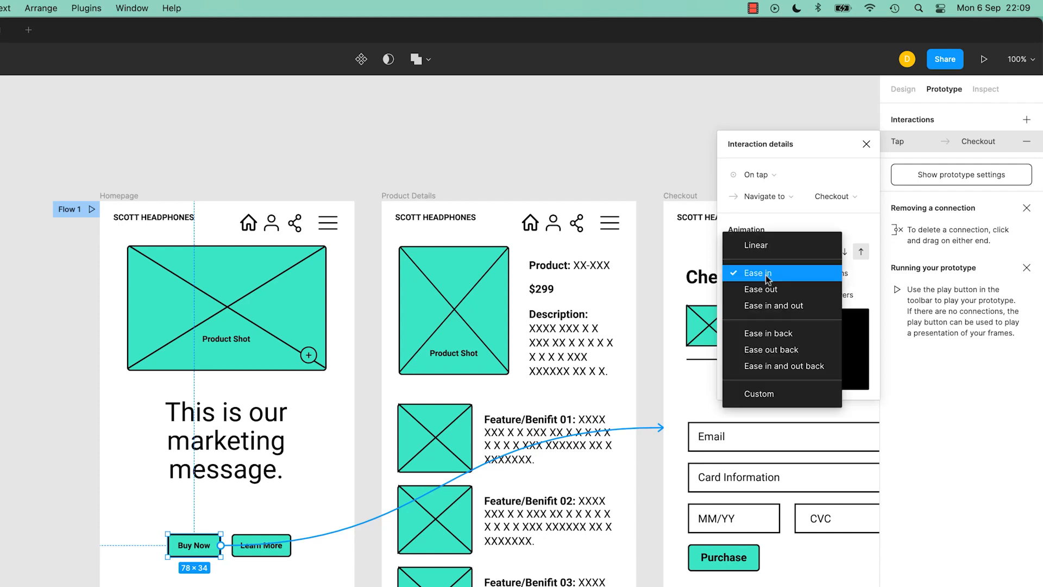
pyautogui.click(777, 311)
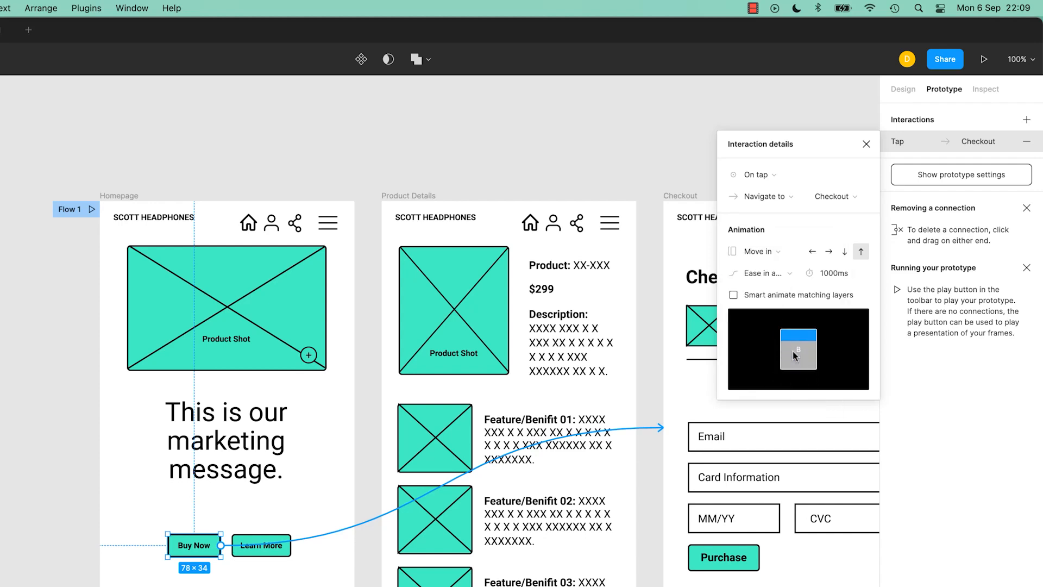
# Step: Set the Buy Now connection's duration to 200 ms, and play the transition to Checkout in the prototype preview
pyautogui.click(839, 277)
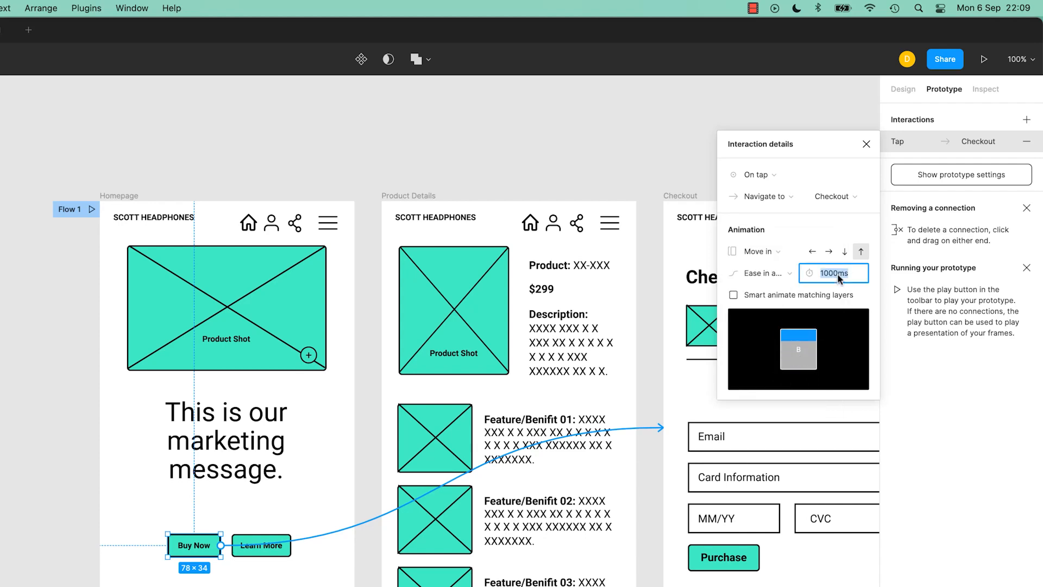
pyautogui.write('200')
pyautogui.press('Tab')
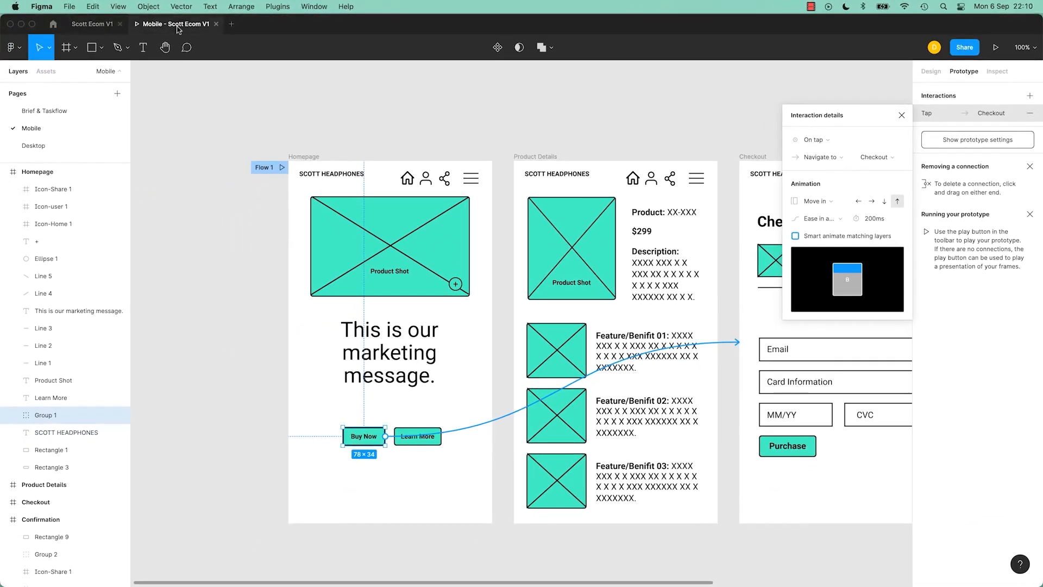
pyautogui.click(176, 29)
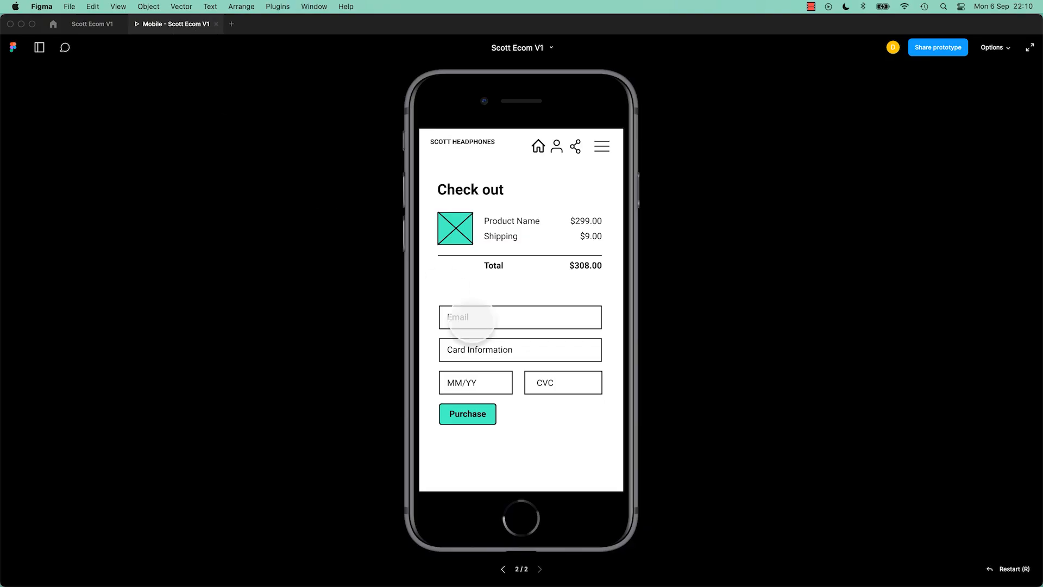
pyautogui.press('r')
pyautogui.click(495, 405)
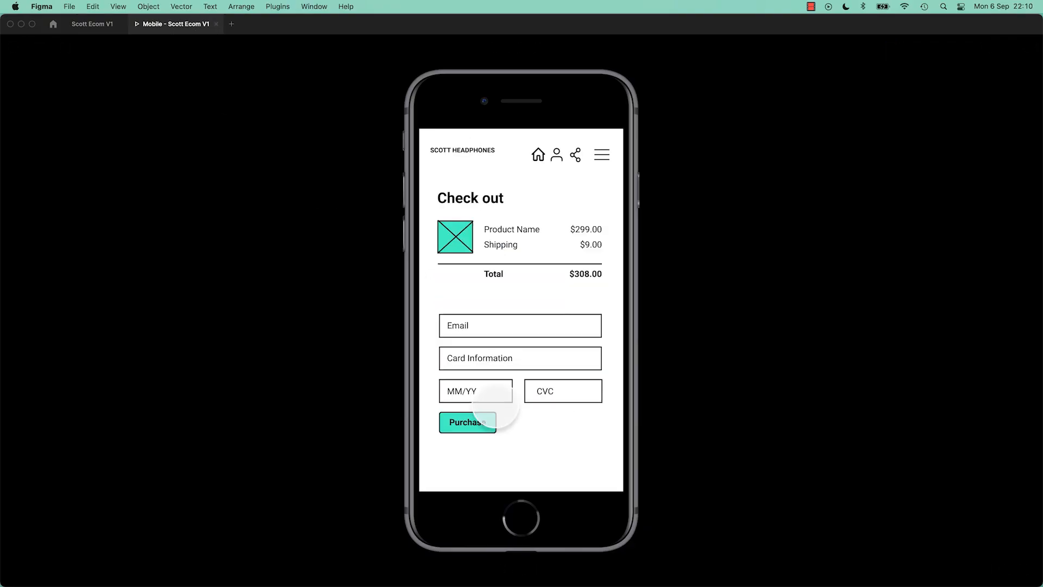
pyautogui.click(103, 25)
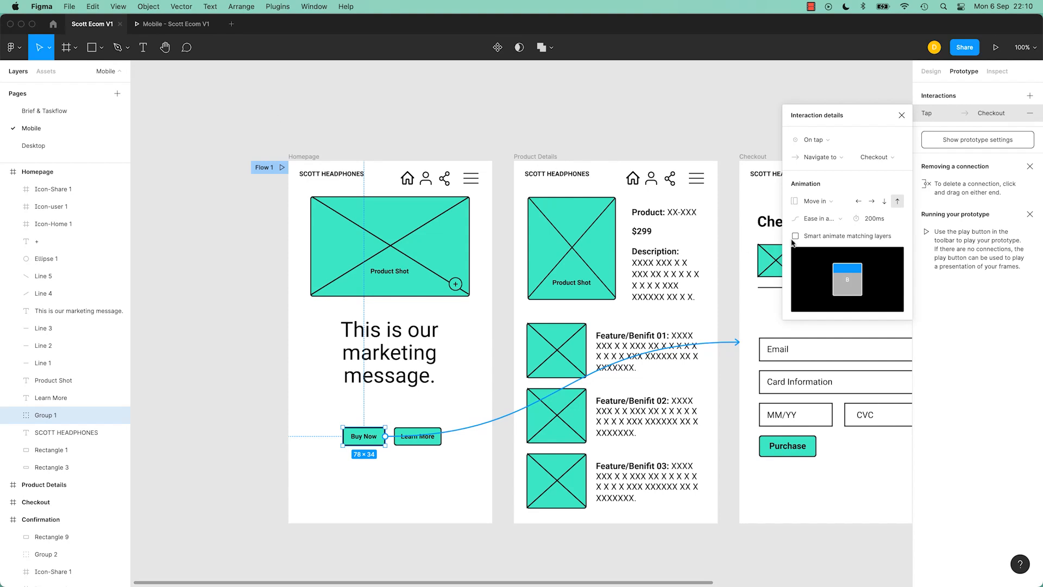
# Step: Set the Buy Now connection's duration to 400 ms, and replay the transition to Checkout in the prototype preview
pyautogui.click(878, 219)
pyautogui.write('4')
pyautogui.press('Return')
pyautogui.click(172, 24)
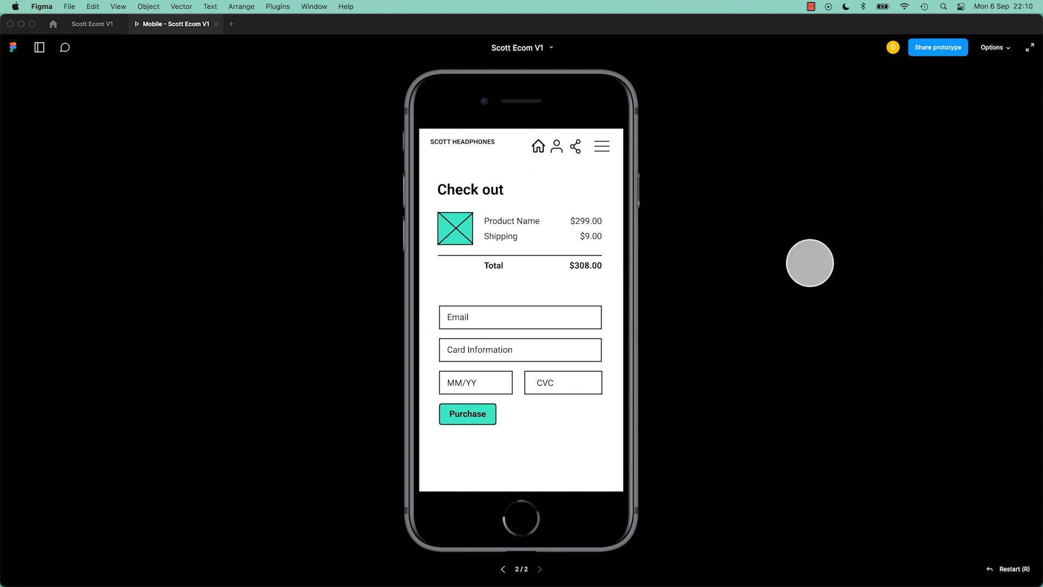
pyautogui.press('r')
pyautogui.click(498, 411)
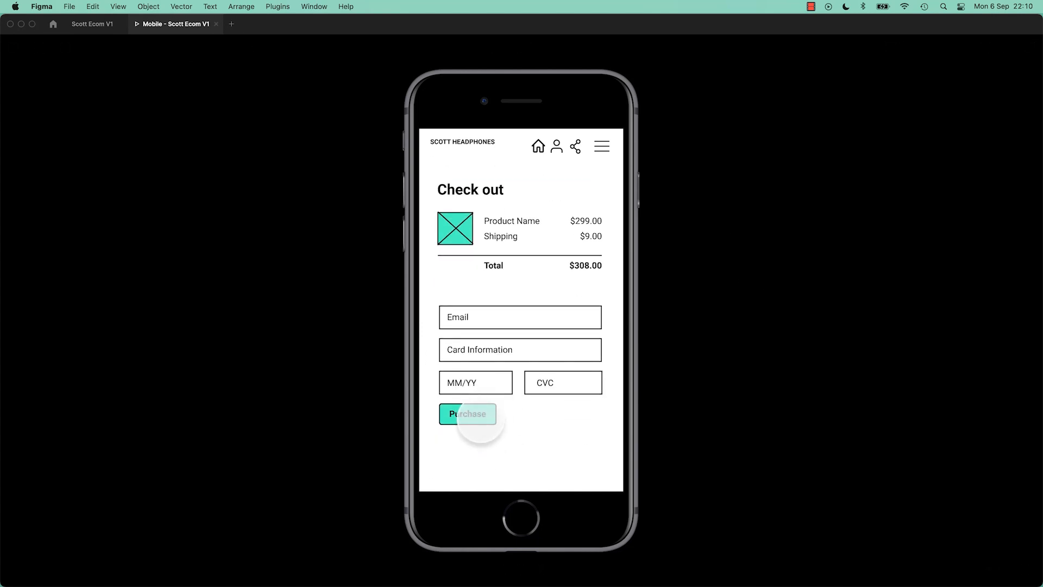
pyautogui.click(481, 419)
pyautogui.click(481, 412)
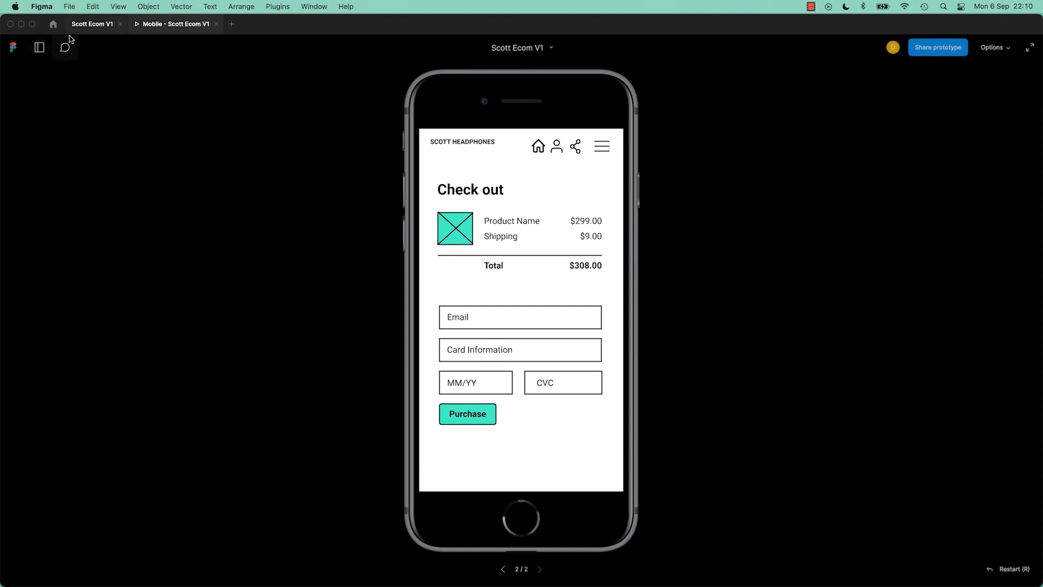
pyautogui.click(91, 24)
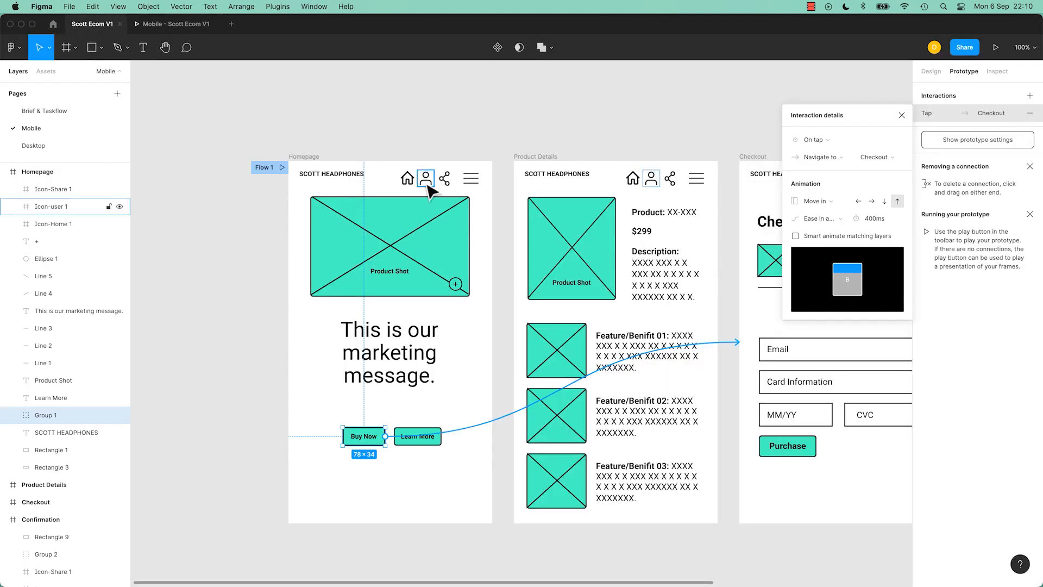
# Step: Set the Buy Now connection's easing to Ease in and out back, and check it in the prototype preview
pyautogui.click(827, 220)
pyautogui.click(823, 271)
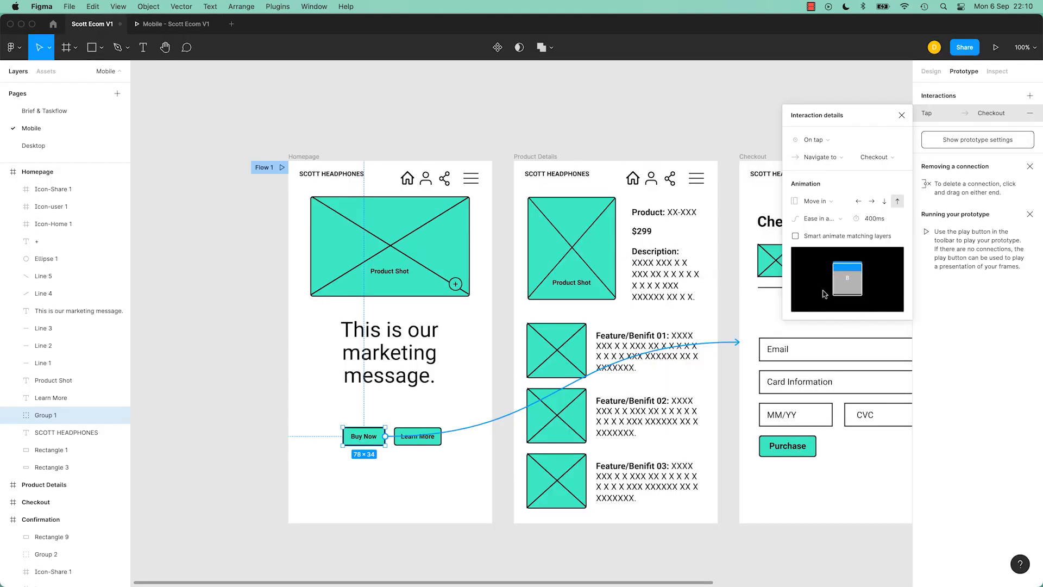
pyautogui.click(174, 24)
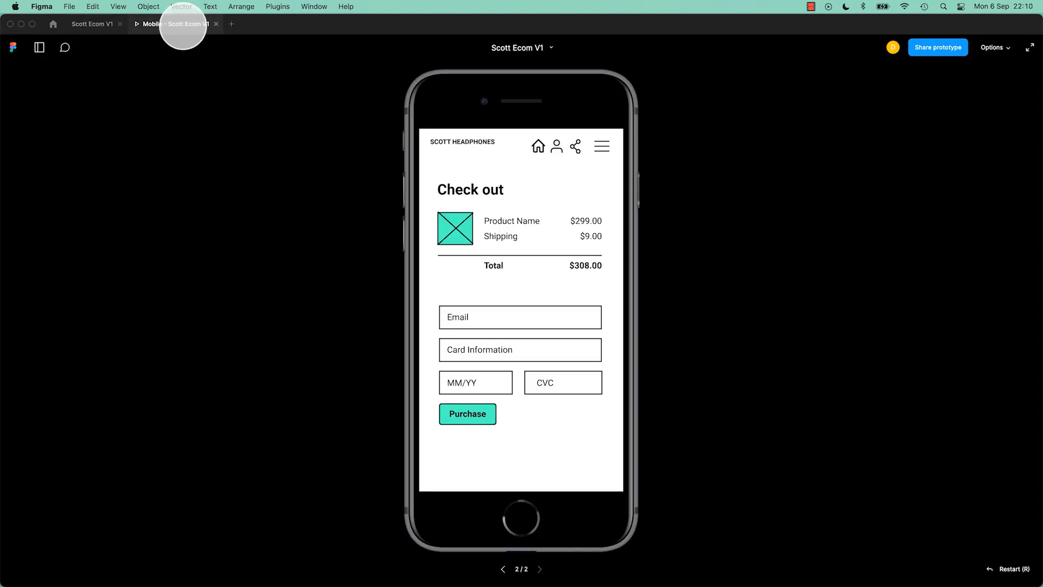
pyautogui.click(488, 405)
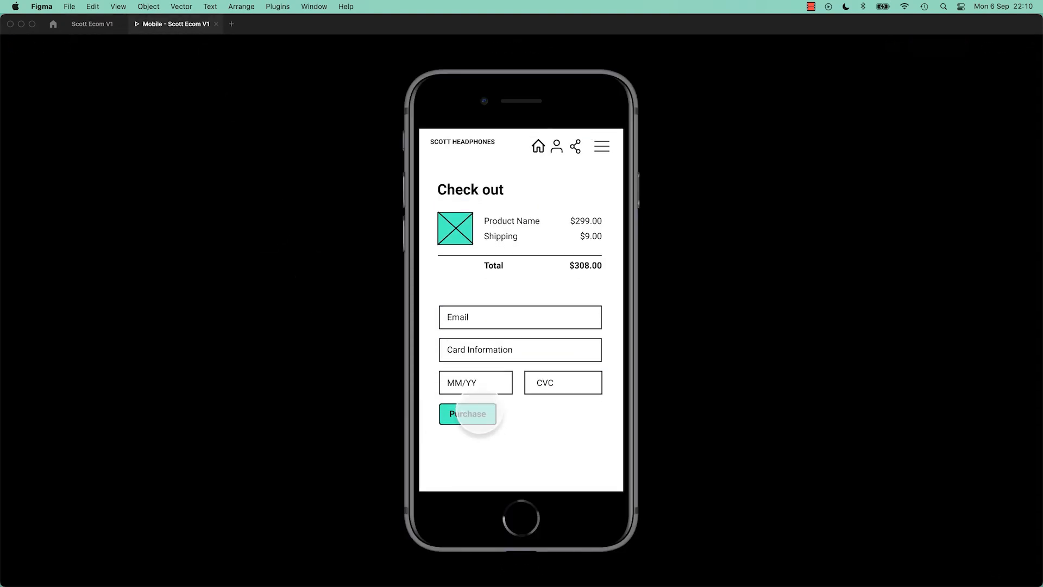
pyautogui.click(92, 24)
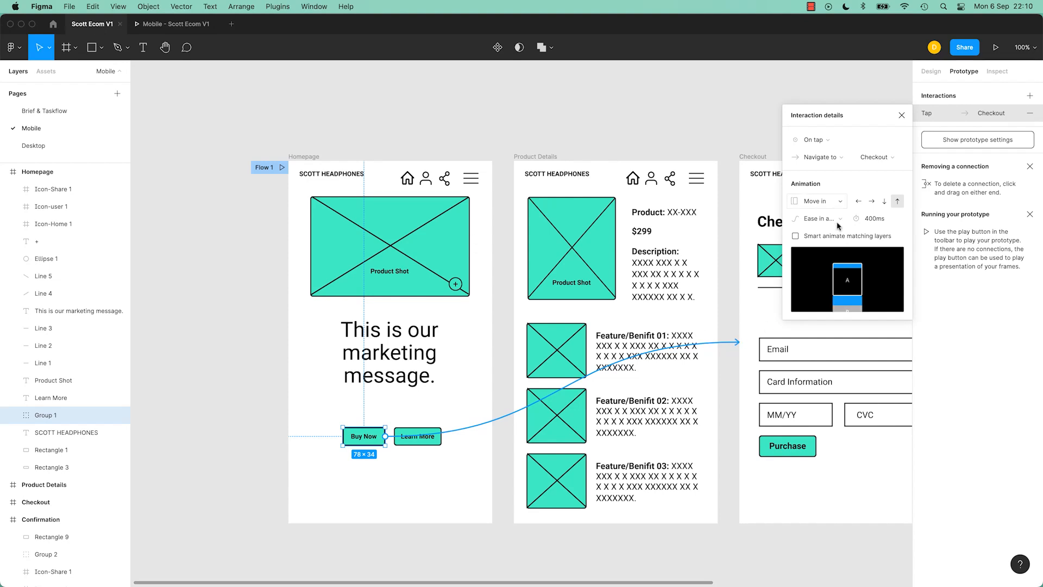
# Step: Change the Buy Now connection's animation to Push with a duration of 600 ms
pyautogui.click(809, 201)
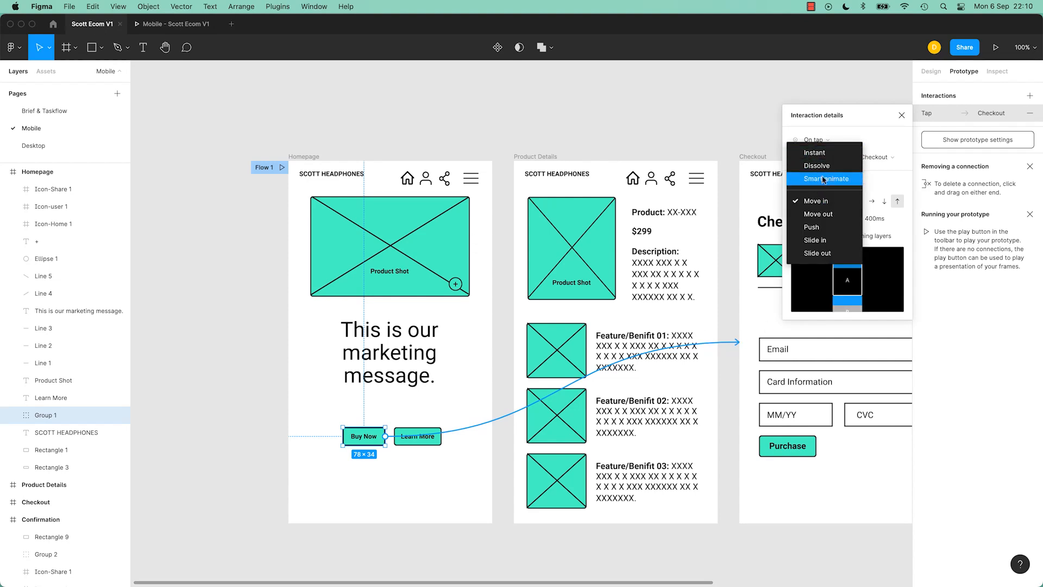
pyautogui.click(823, 227)
pyautogui.click(875, 219)
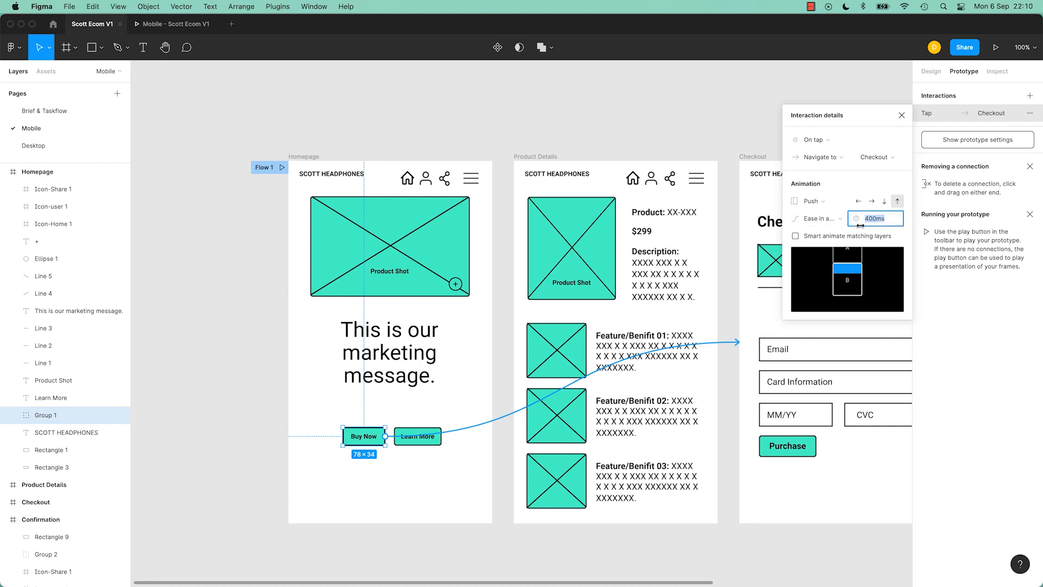
pyautogui.write('600')
pyautogui.press('Tab')
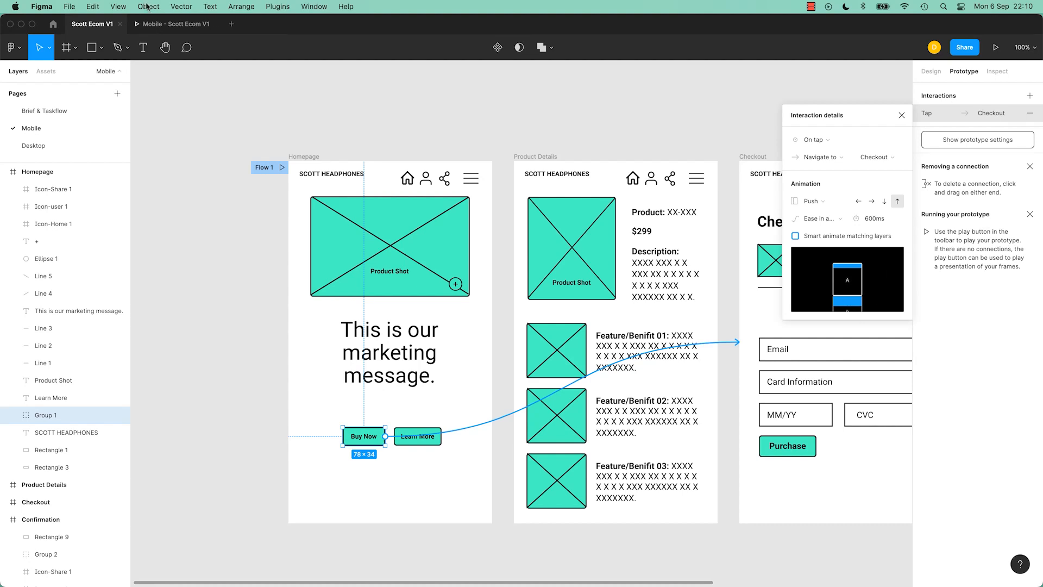
# Step: Play the Push transition from Buy Now to Checkout in the prototype preview, return to the design file and deselect the connection
pyautogui.click(165, 24)
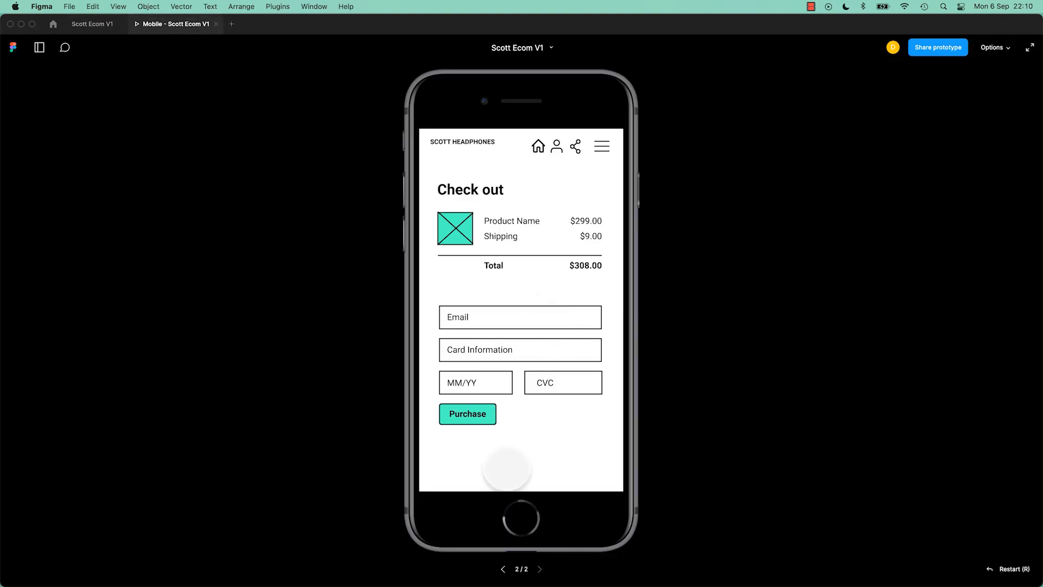
pyautogui.press('r')
pyautogui.click(494, 404)
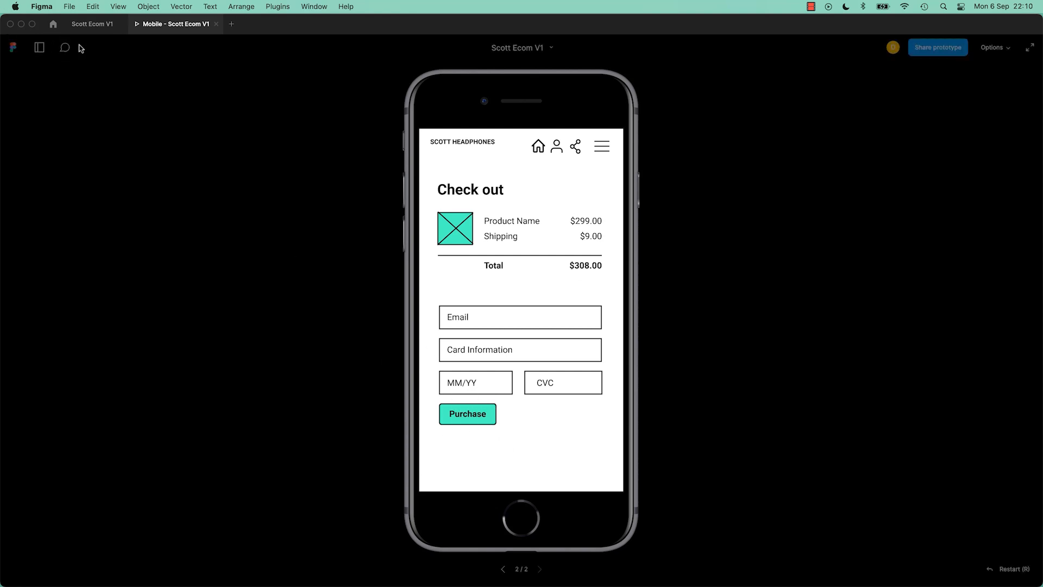
pyautogui.click(92, 24)
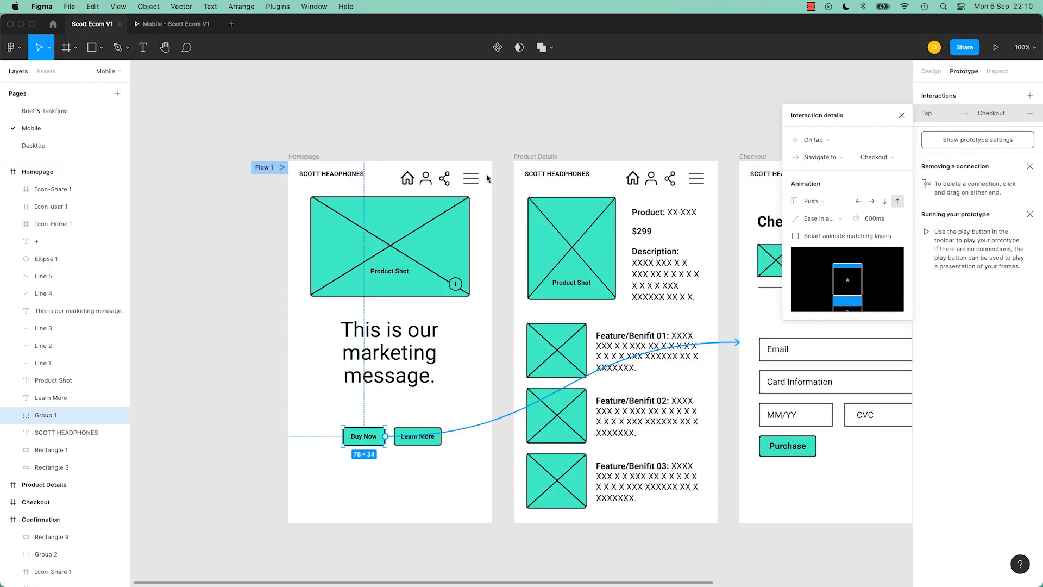
pyautogui.click(816, 219)
pyautogui.click(821, 224)
pyautogui.click(233, 345)
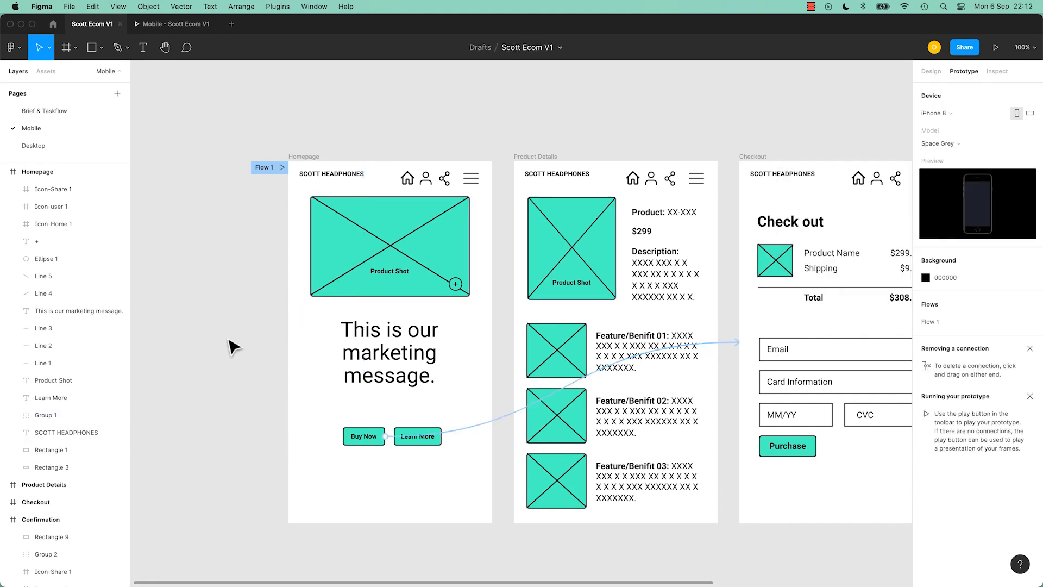
# Step: Connect the rectangle of the Homepage's Learn More button to the Product Details frame
pyautogui.scroll(-3, 420, 382)
pyautogui.hscroll(-3, 420, 382)
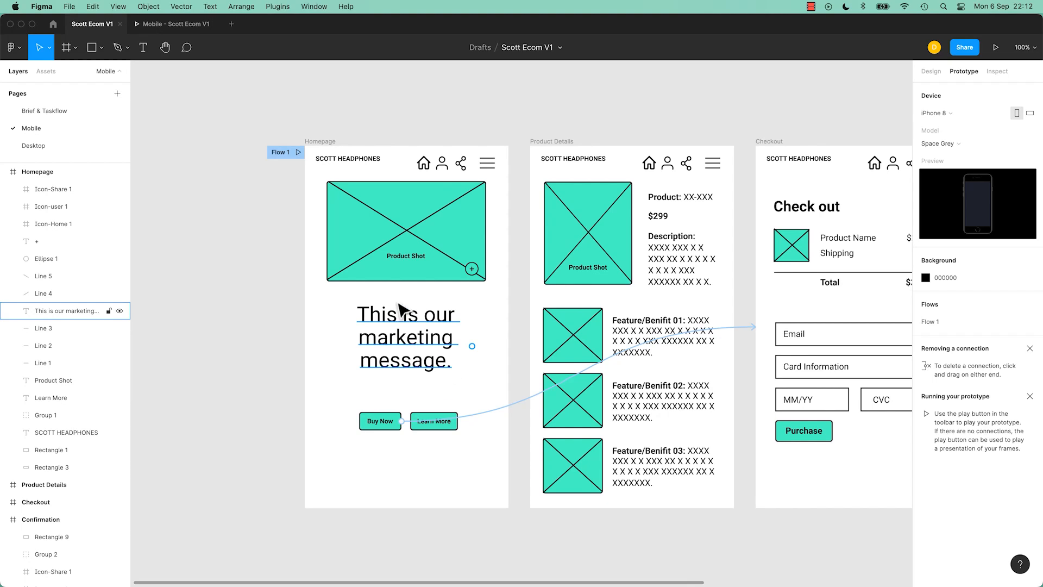
pyautogui.click(448, 428)
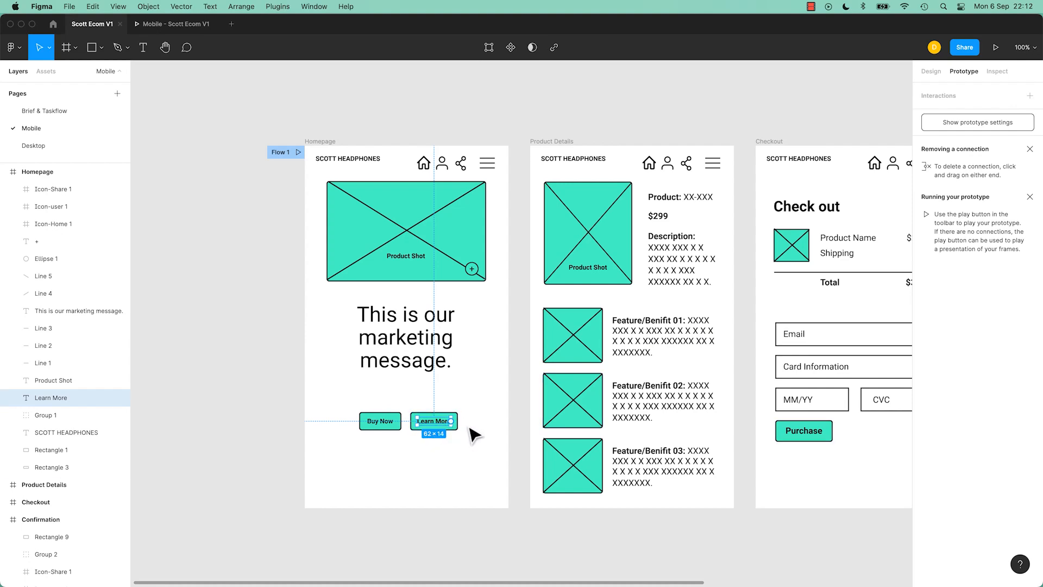
pyautogui.click(468, 432)
pyautogui.click(455, 427)
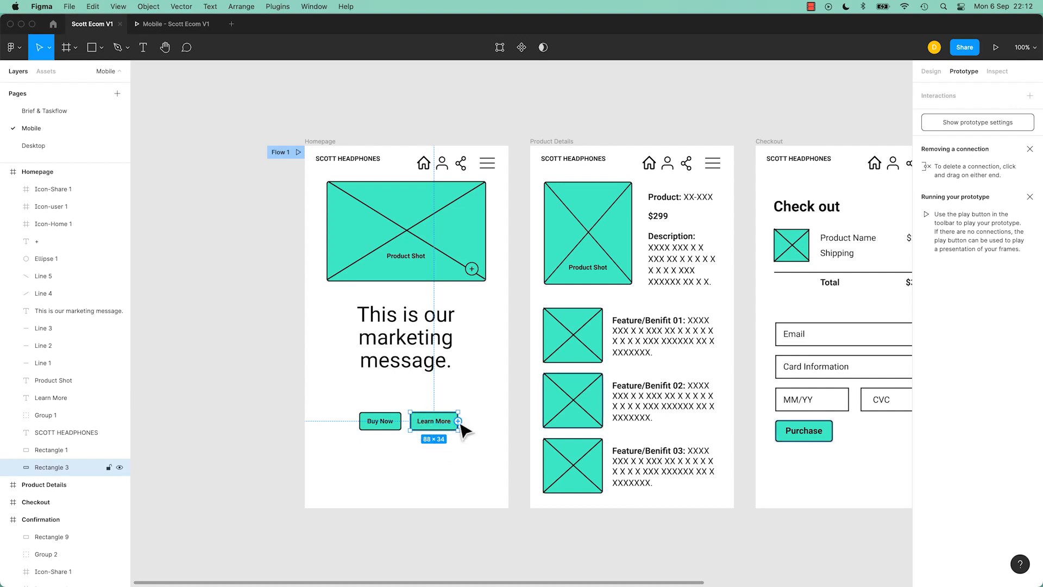
pyautogui.moveTo(458, 421); pyautogui.dragTo(552, 349)
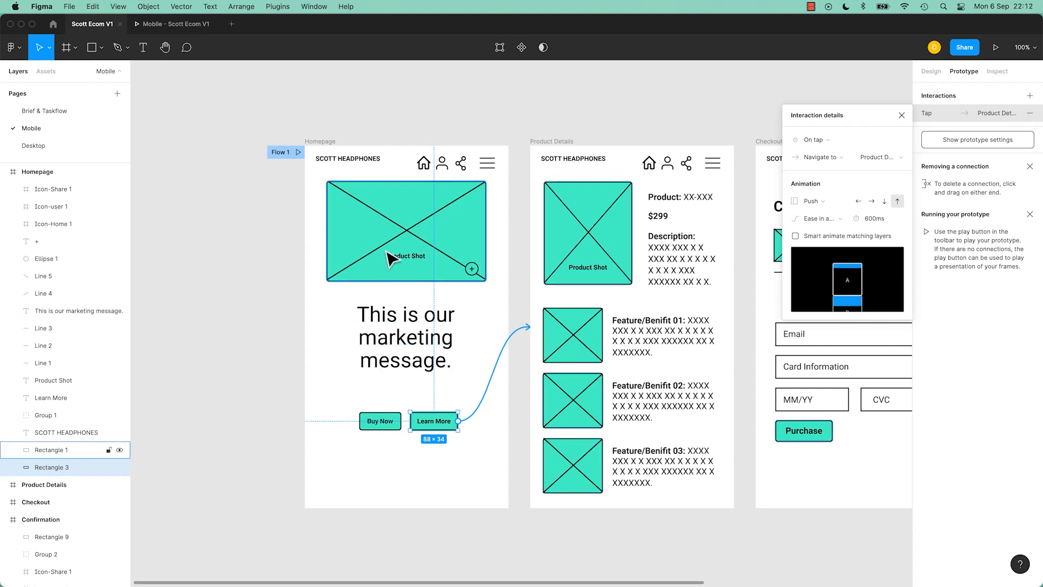
# Step: Connect the SCOTT HEADPHONES title on the Product Details frame to the Homepage frame
pyautogui.click(363, 169)
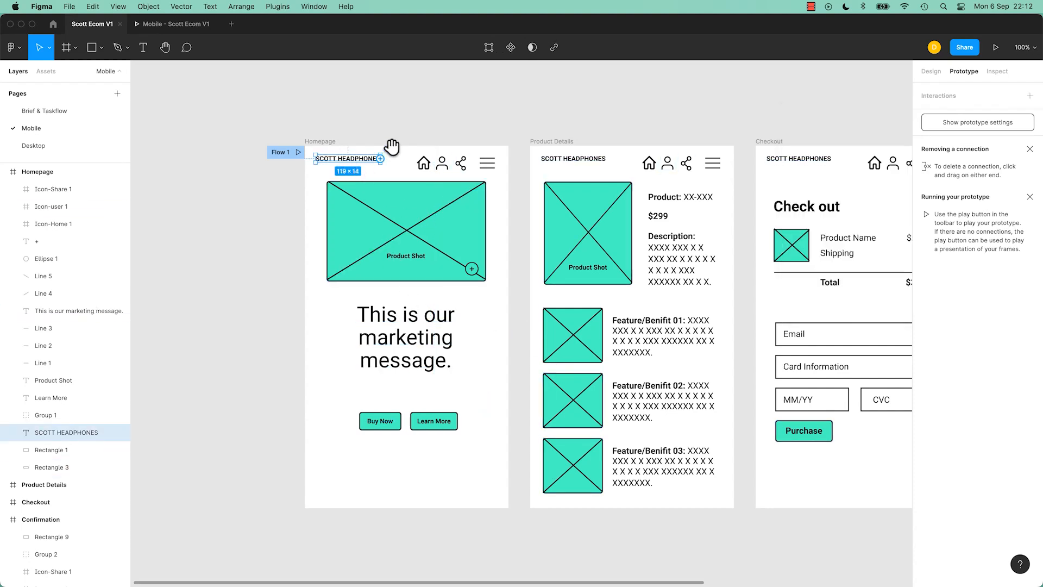
pyautogui.moveTo(429, 126); pyautogui.dragTo(393, 225)
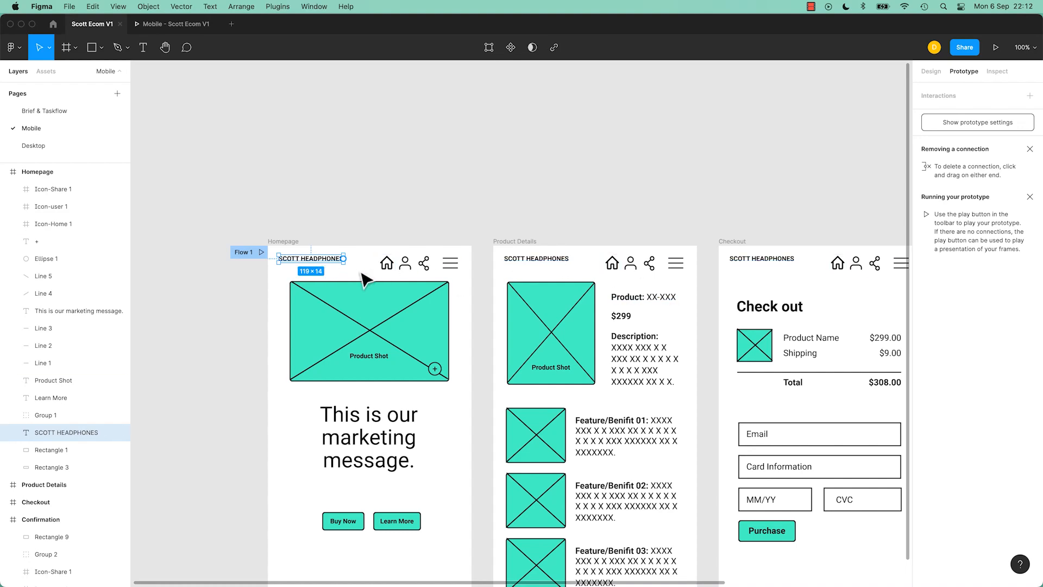
pyautogui.moveTo(458, 282); pyautogui.dragTo(417, 256)
pyautogui.click(491, 232)
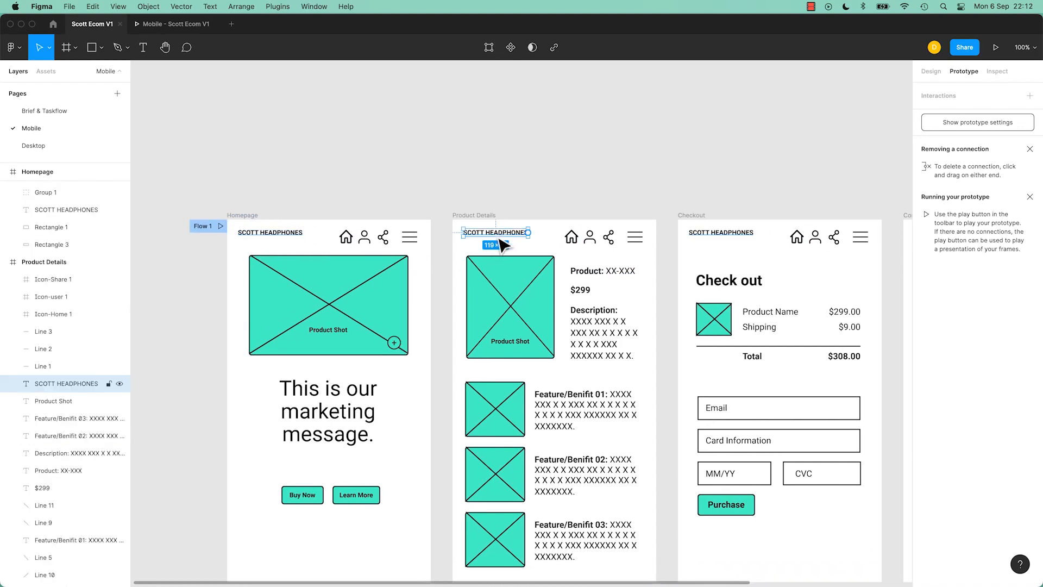
pyautogui.moveTo(528, 233); pyautogui.dragTo(429, 293)
# Step: Connect the SCOTT HEADPHONES title on the Checkout frame to the Homepage frame
pyautogui.click(717, 232)
pyautogui.moveTo(753, 233); pyautogui.dragTo(435, 388)
pyautogui.moveTo(430, 382); pyautogui.dragTo(430, 382)
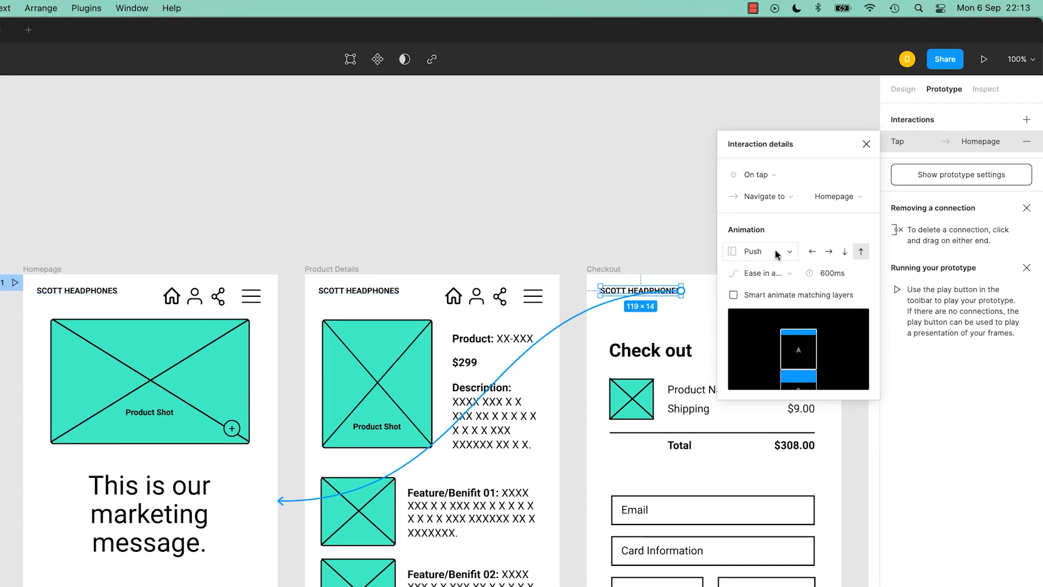
pyautogui.click(755, 252)
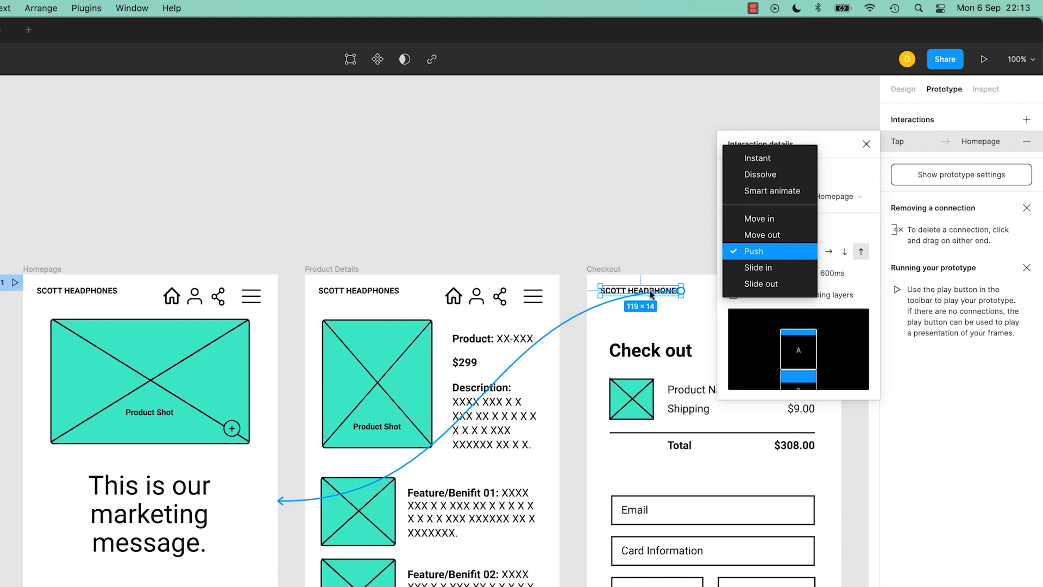
pyautogui.click(587, 248)
pyautogui.press('space')
pyautogui.moveTo(668, 242); pyautogui.dragTo(306, 228)
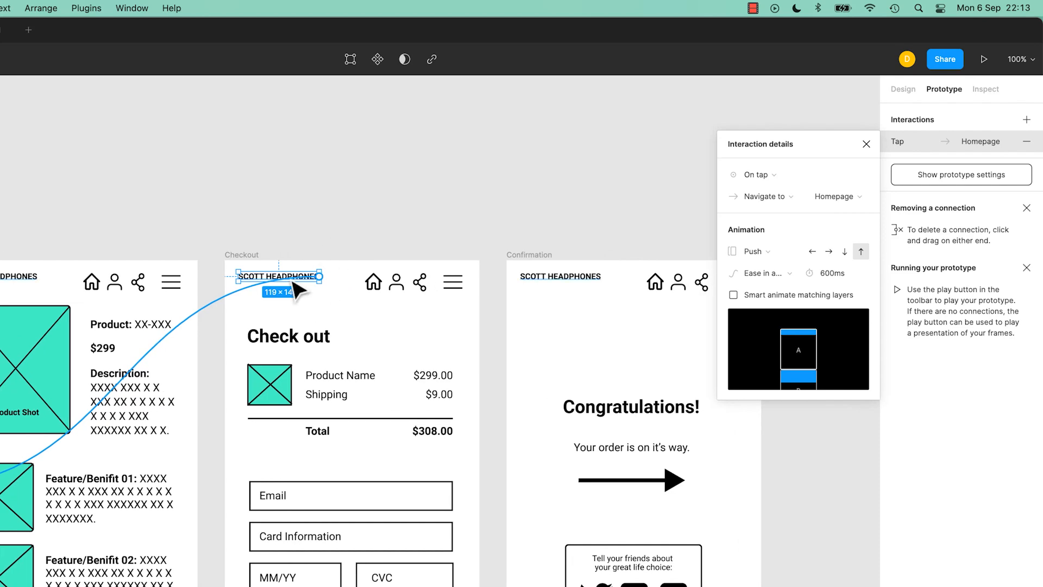
pyautogui.moveTo(288, 293); pyautogui.dragTo(374, 286)
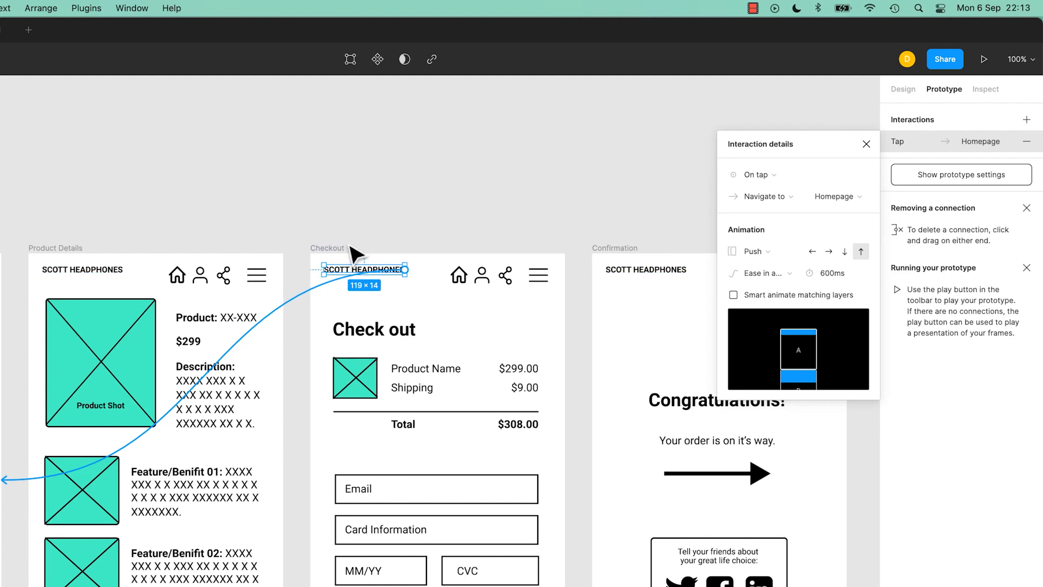
# Step: Connect the SCOTT HEADPHONES title on the Confirmation frame to the Homepage frame
pyautogui.click(678, 273)
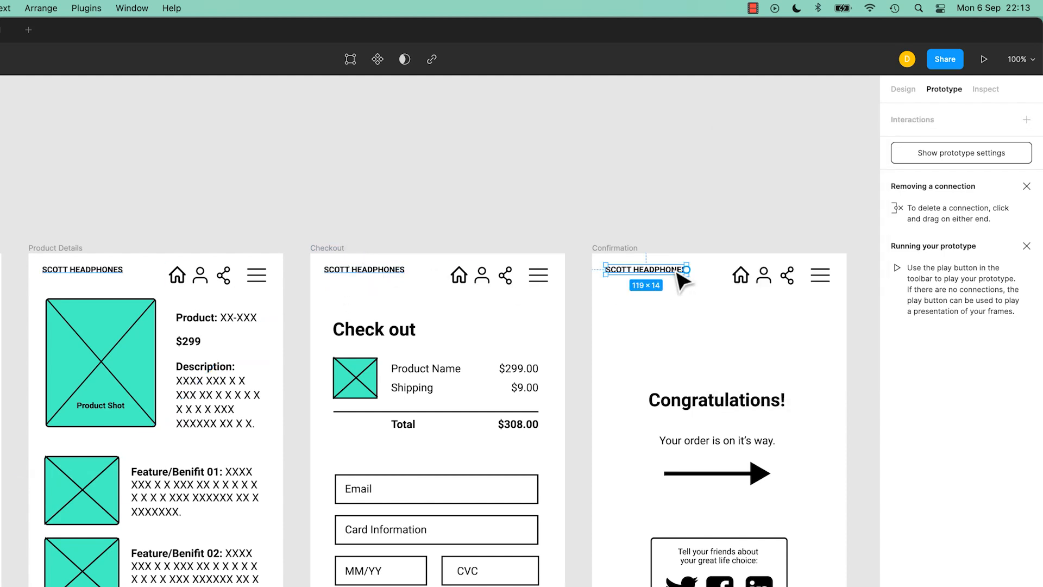
pyautogui.press('BackSpace')
pyautogui.click(615, 251)
pyautogui.press('super+z')
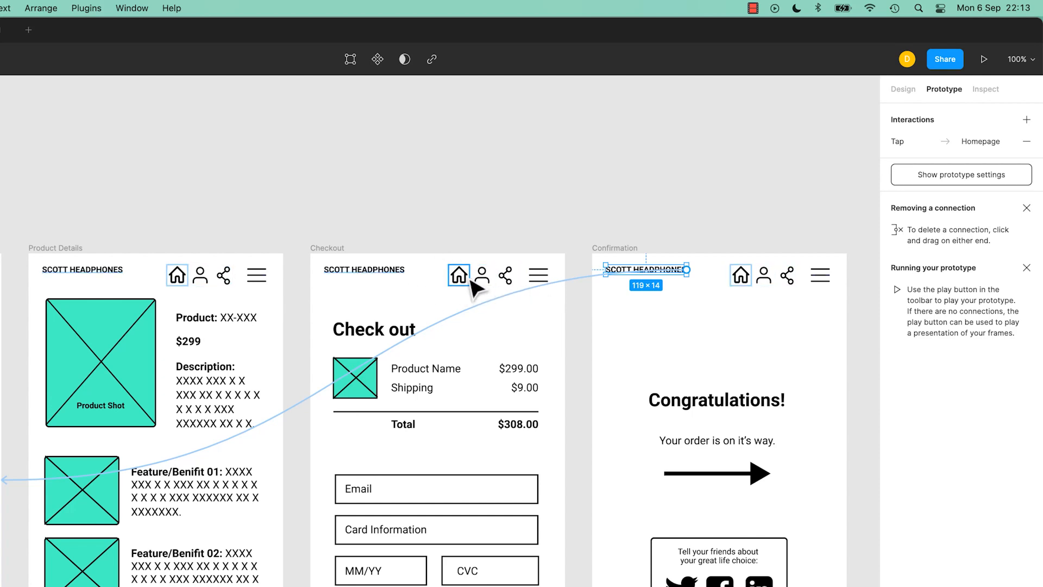
# Step: Connect the home icon in the Product Details header to the Homepage frame
pyautogui.moveTo(489, 239); pyautogui.dragTo(728, 235)
pyautogui.moveTo(394, 281); pyautogui.dragTo(224, 387)
pyautogui.click(394, 277)
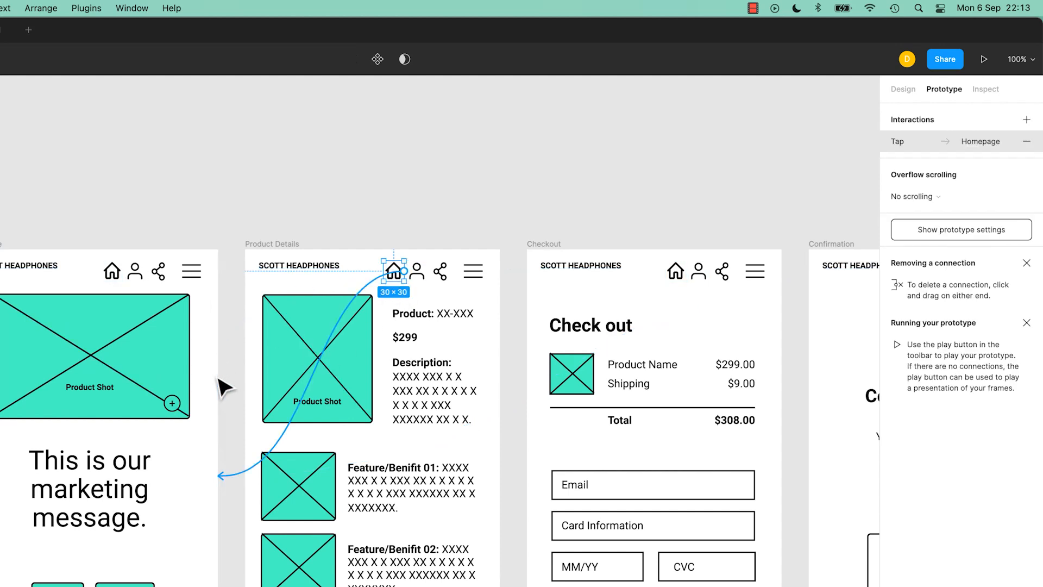
# Step: Examine the title, user icon and menu icon in the Product Details header for existing connections
pyautogui.click(326, 266)
pyautogui.moveTo(340, 265); pyautogui.dragTo(226, 455)
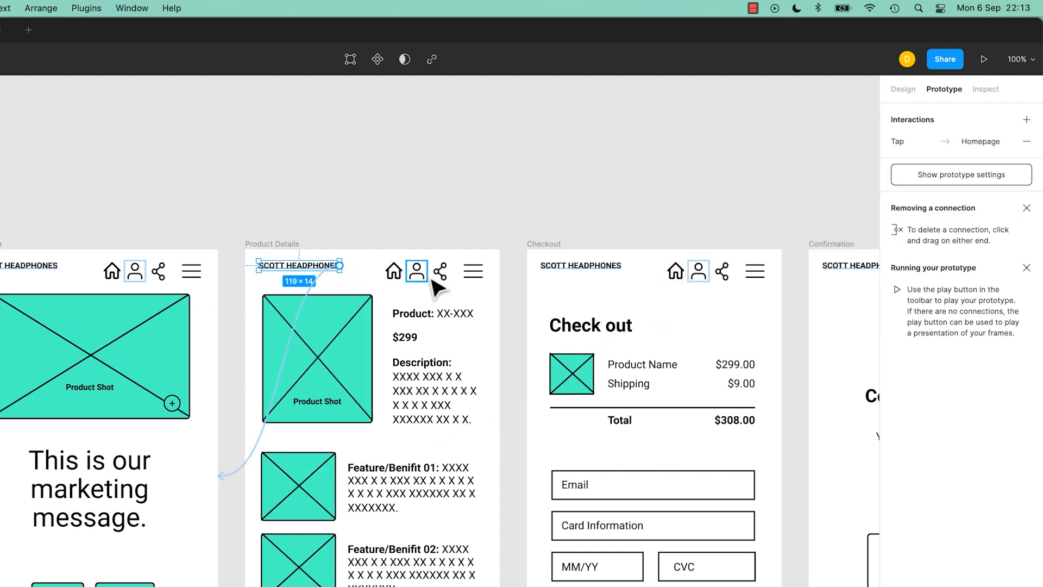
pyautogui.click(418, 275)
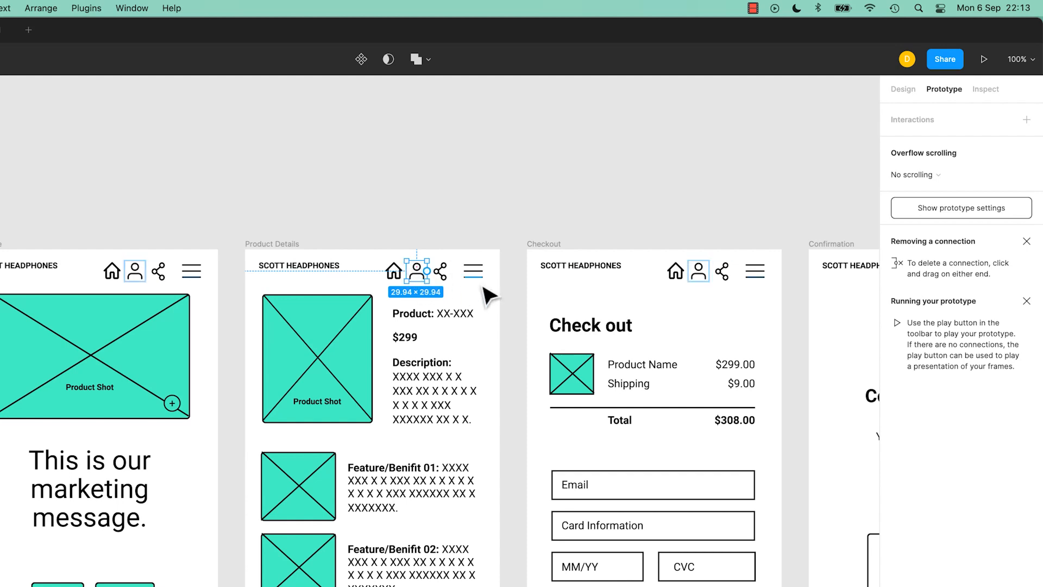
pyautogui.click(508, 299)
pyautogui.click(471, 275)
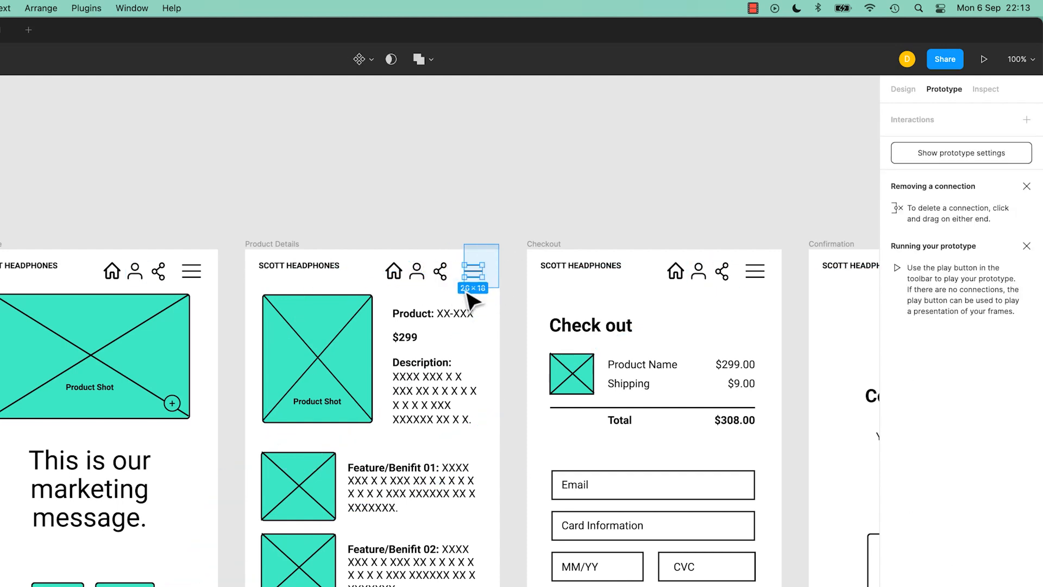
pyautogui.click(459, 214)
pyautogui.moveTo(484, 217); pyautogui.dragTo(342, 283)
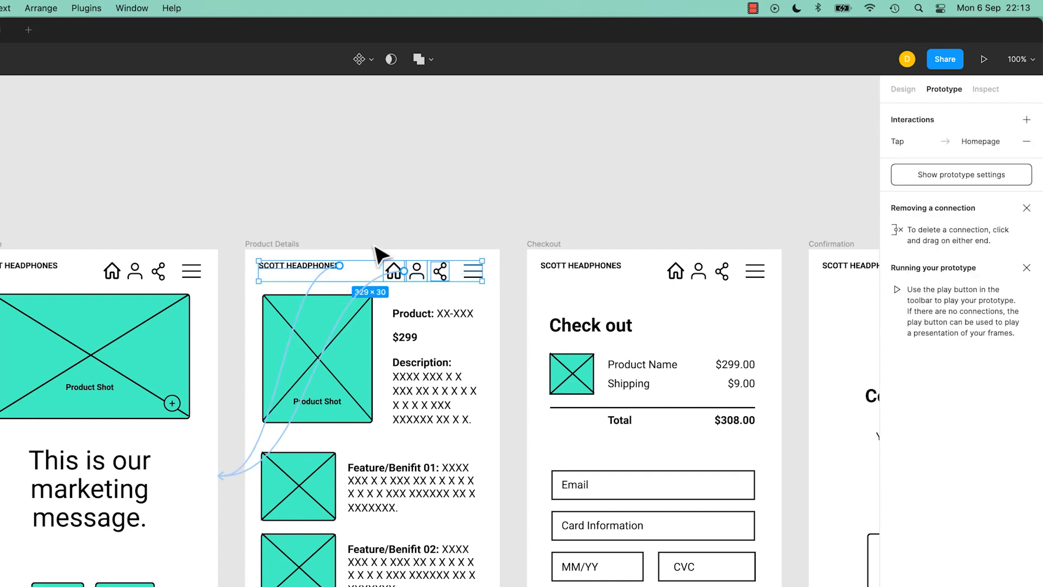
pyautogui.click(469, 206)
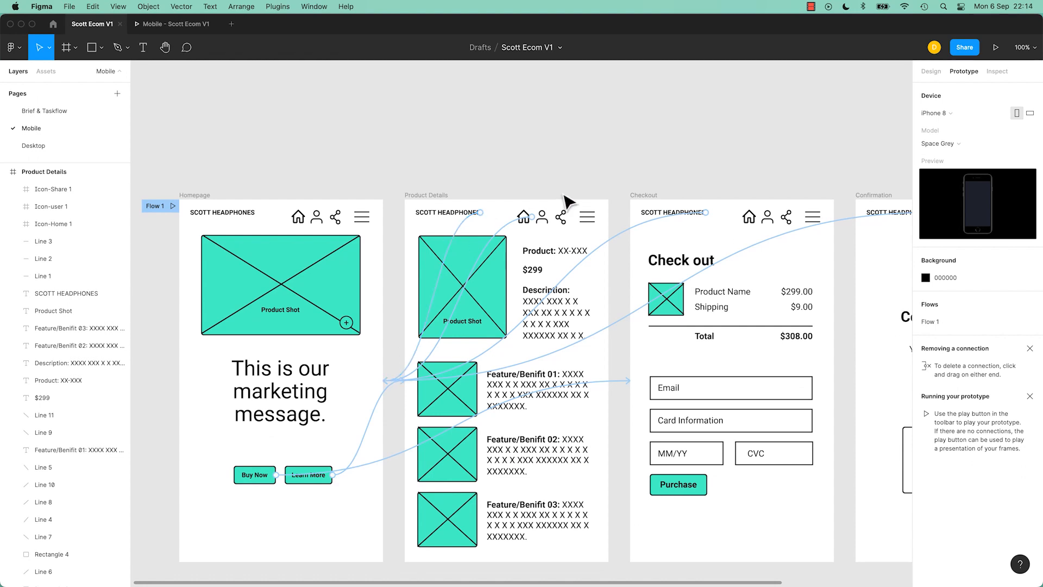
# Step: Connect the Purchase button's rectangle on the Checkout frame to the Confirmation frame
pyautogui.scroll(-3, 568, 202)
pyautogui.hscroll(7, 568, 202)
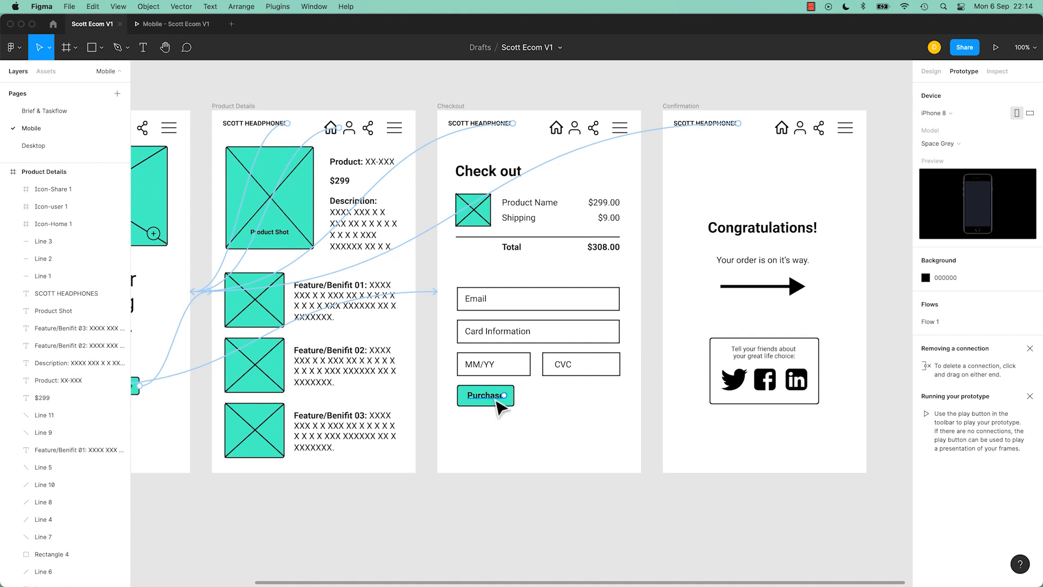
pyautogui.click(505, 390)
pyautogui.moveTo(514, 395); pyautogui.dragTo(672, 428)
pyautogui.hscroll(6, 662, 316)
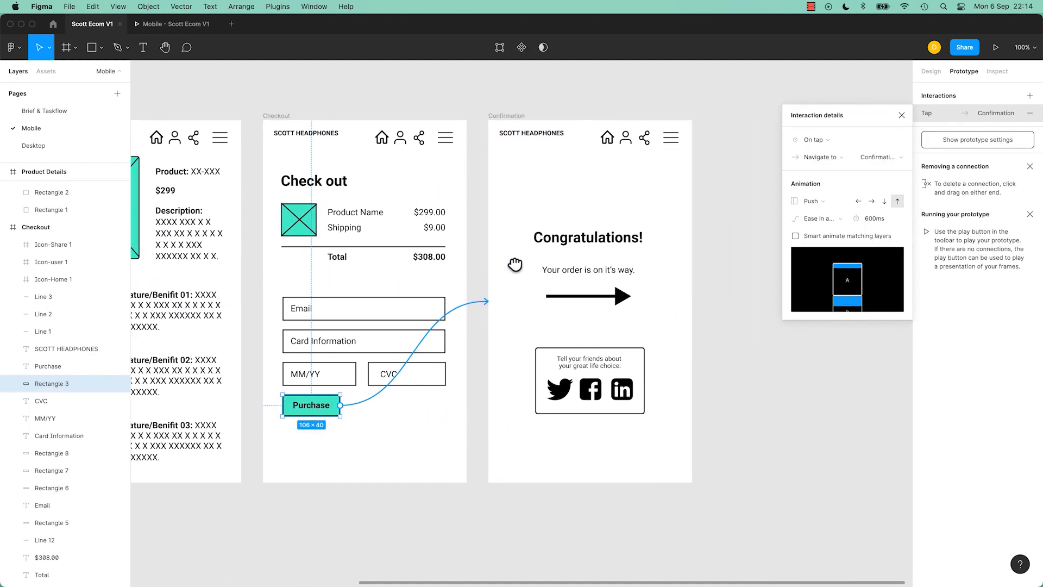
# Step: Add an on-tap interaction to the Confirmation frame's home icon that navigates to the Homepage frame
pyautogui.click(535, 132)
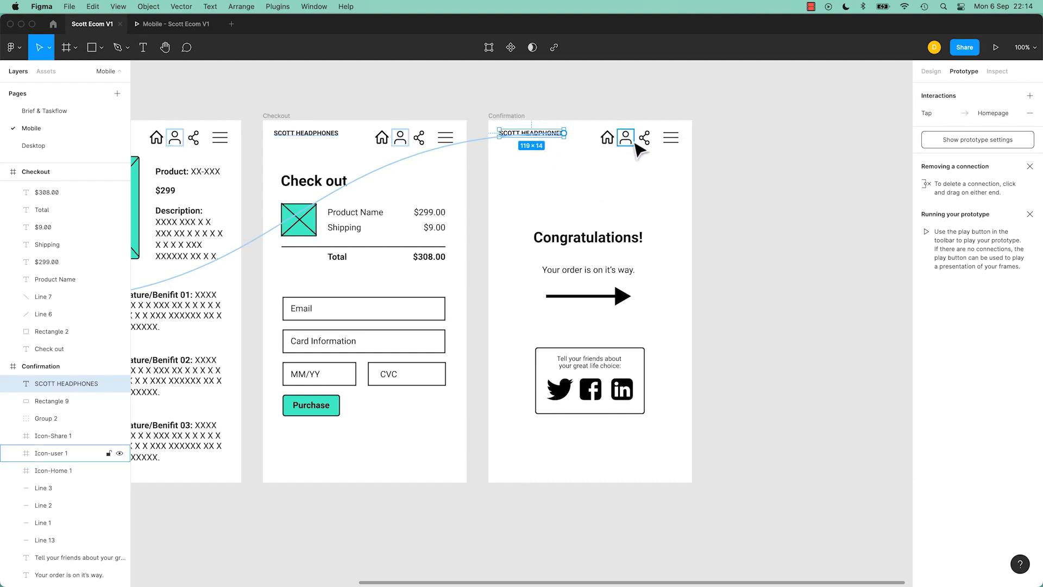
pyautogui.click(608, 140)
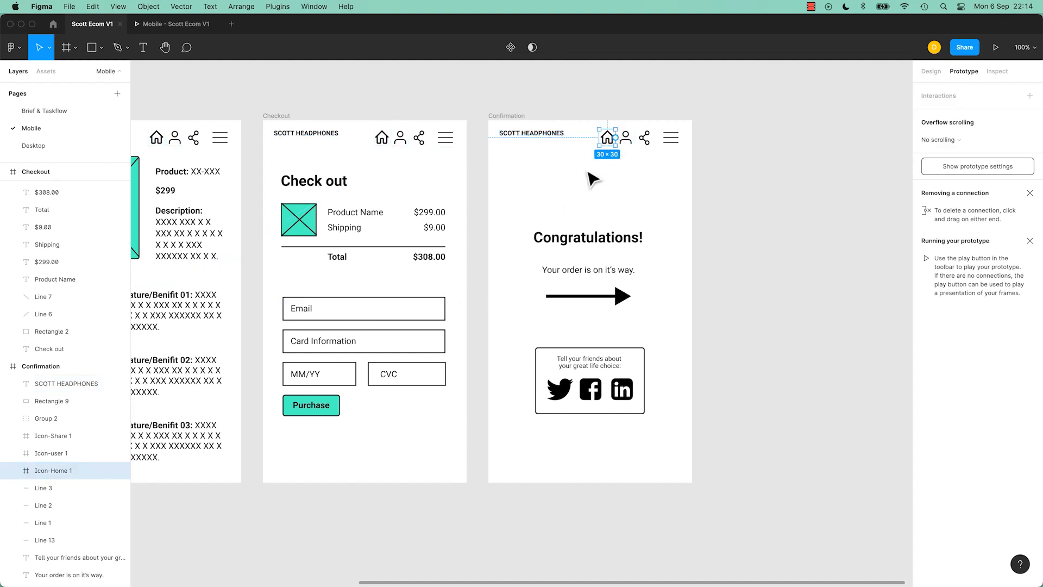
pyautogui.moveTo(461, 263); pyautogui.dragTo(580, 310)
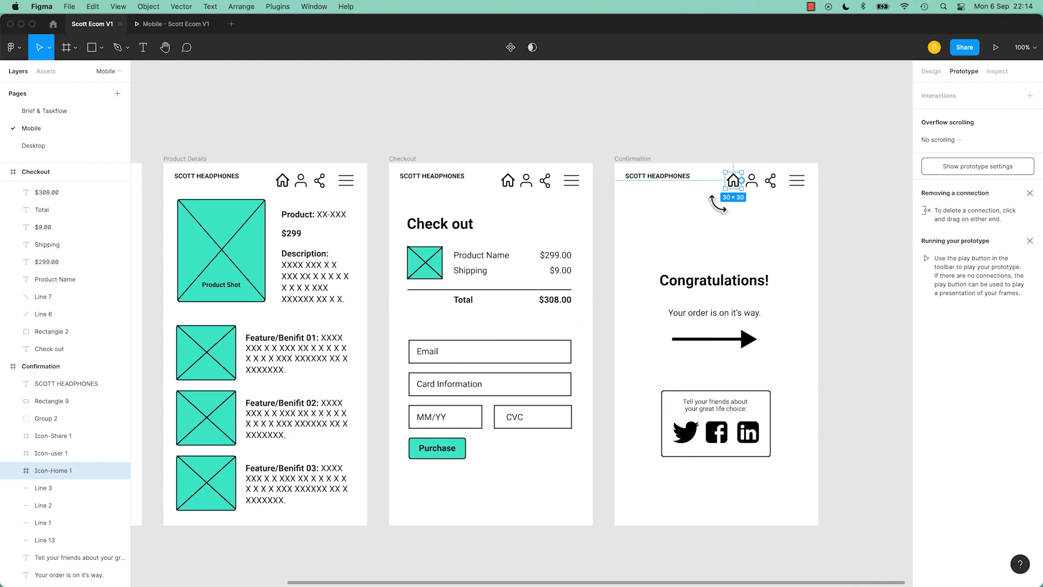
pyautogui.hscroll(-3, 728, 206)
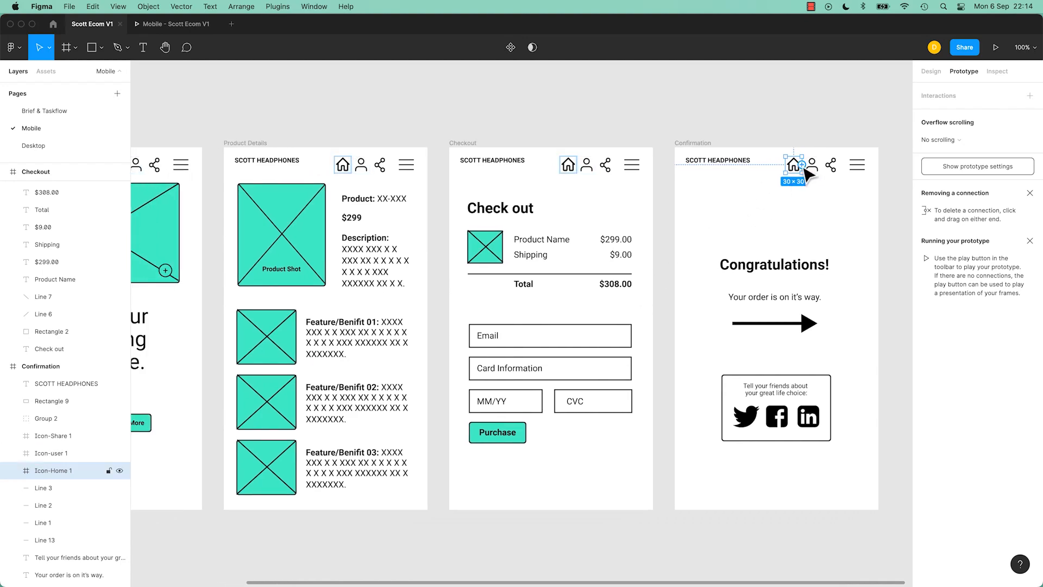
pyautogui.moveTo(802, 164); pyautogui.dragTo(551, 290)
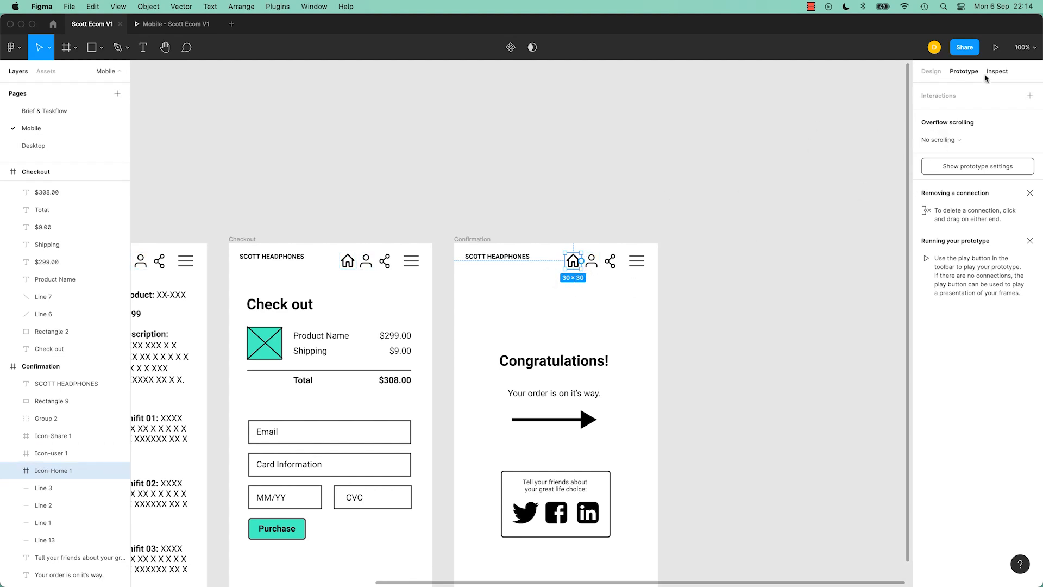
pyautogui.click(1027, 97)
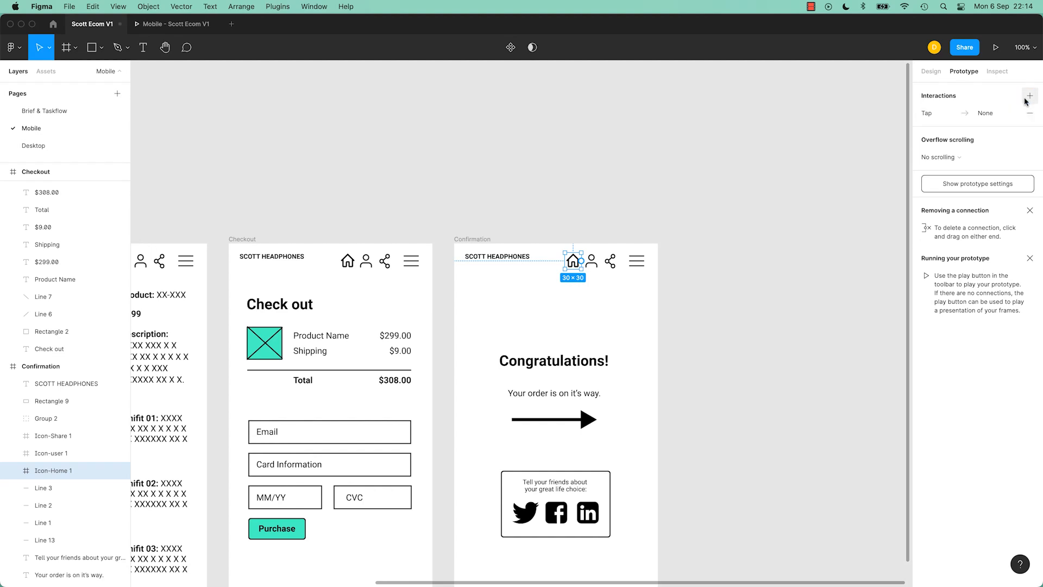
pyautogui.click(991, 114)
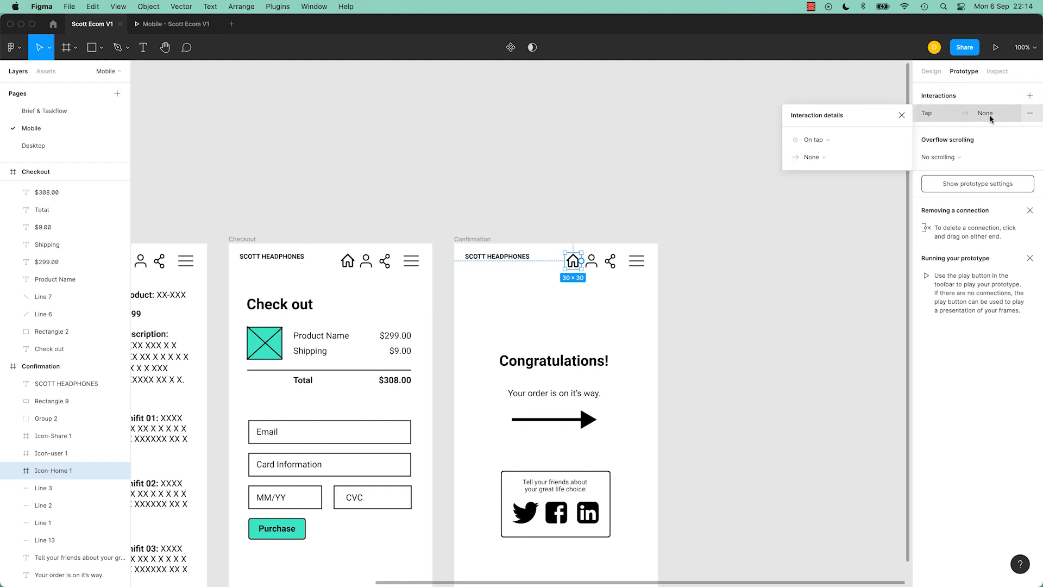
pyautogui.click(825, 158)
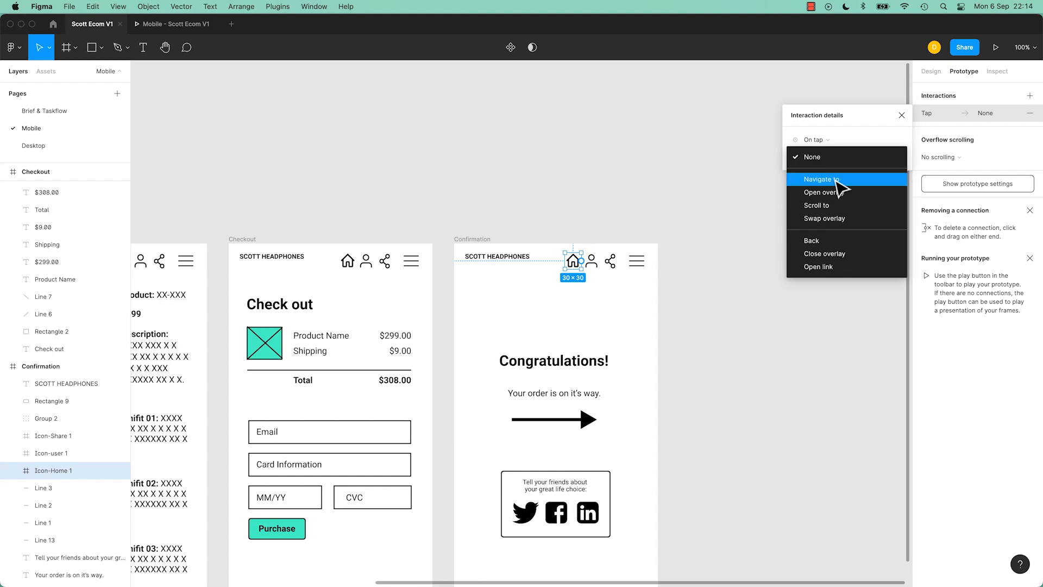
pyautogui.click(839, 180)
pyautogui.click(884, 157)
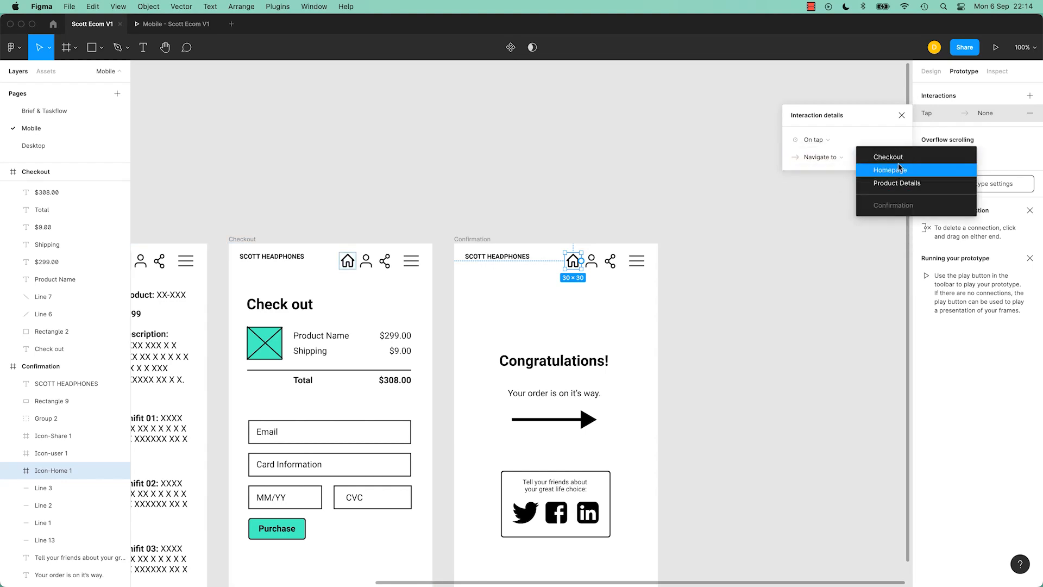
pyautogui.click(897, 170)
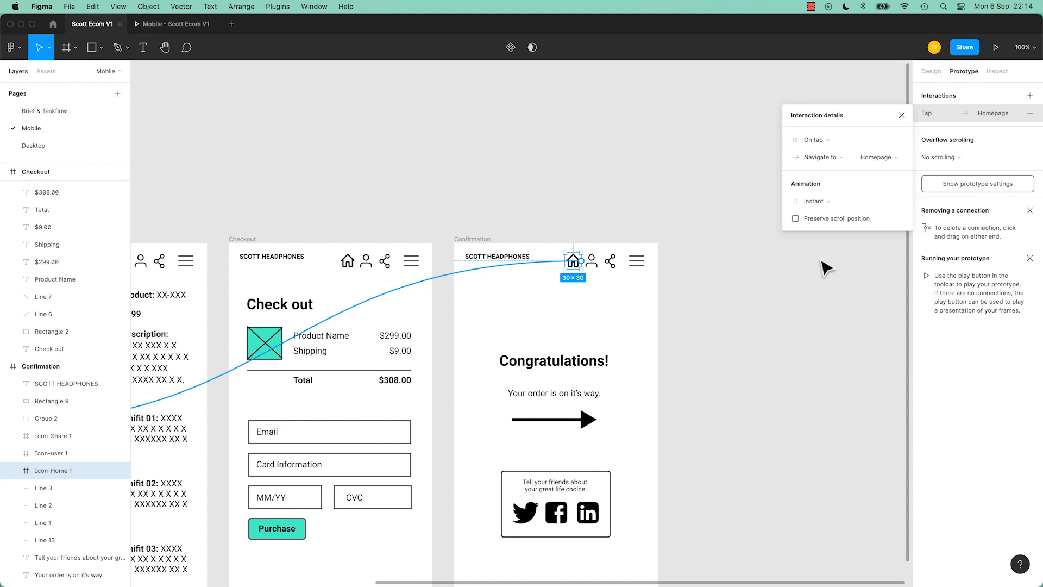
# Step: Set the animation of the Confirmation home icon's interaction to Dissolve and deselect the icon
pyautogui.click(820, 202)
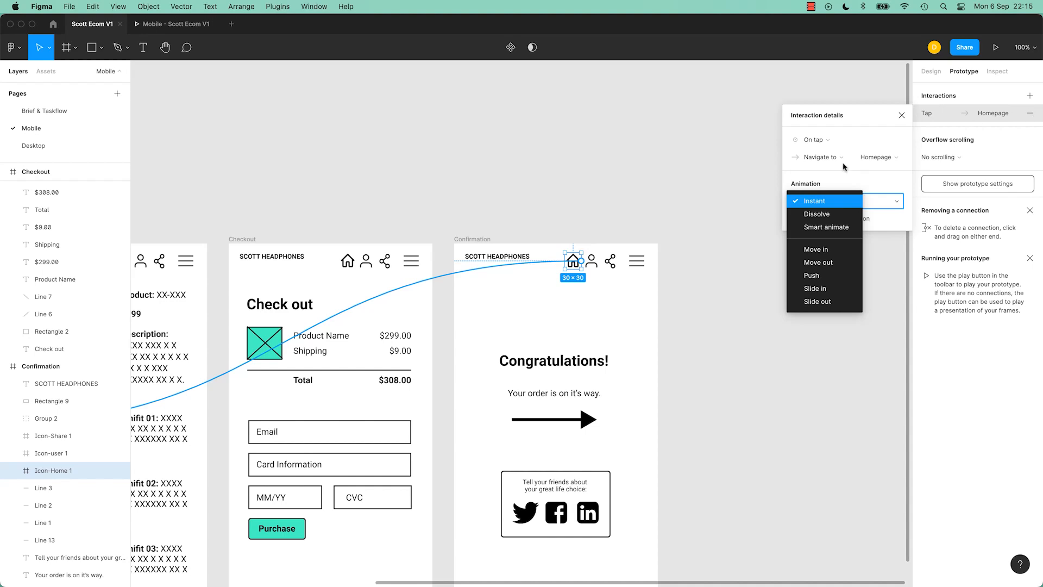
pyautogui.click(817, 214)
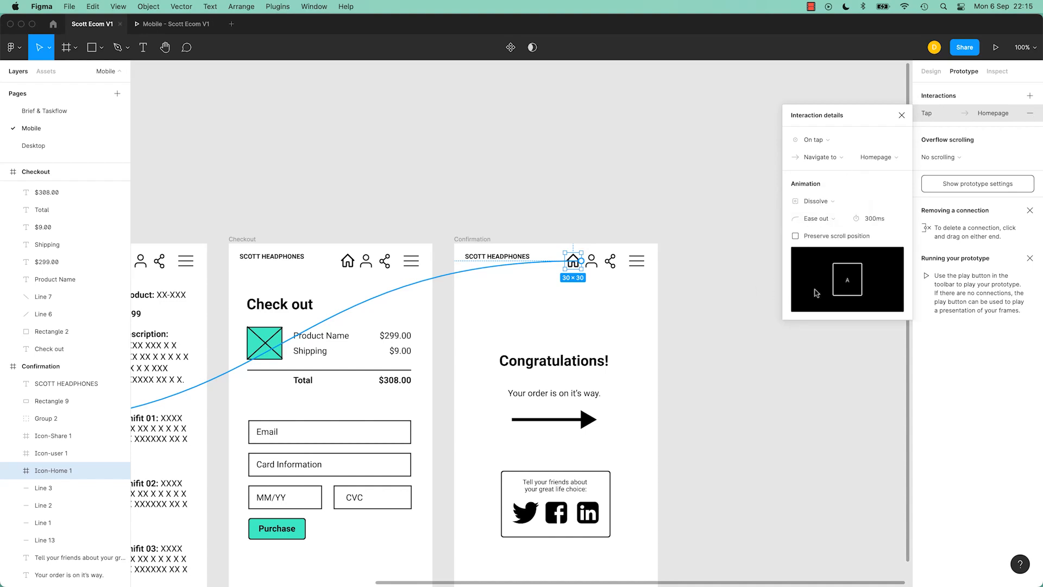
pyautogui.click(754, 327)
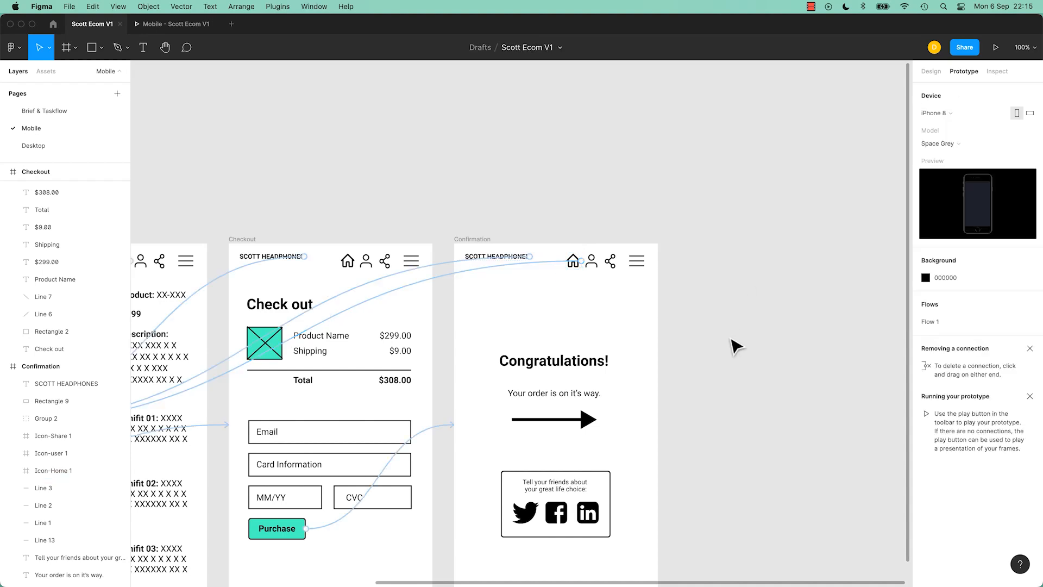
# Step: Review the interaction and animation settings of the Product Details title's connection to the Homepage frame
pyautogui.moveTo(667, 416); pyautogui.dragTo(752, 327)
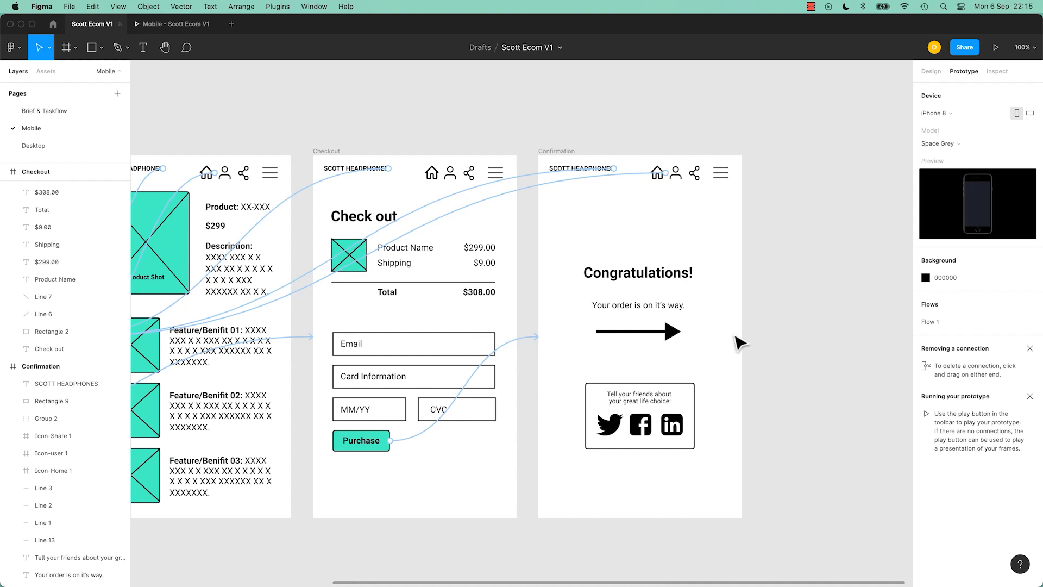
pyautogui.hscroll(-5, 600, 337)
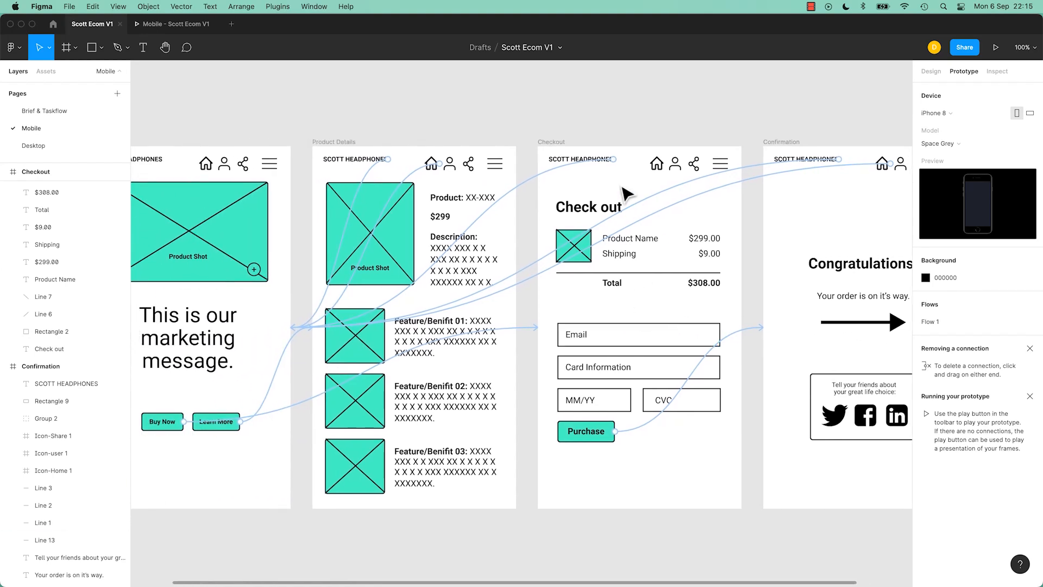
pyautogui.hscroll(-3, 489, 404)
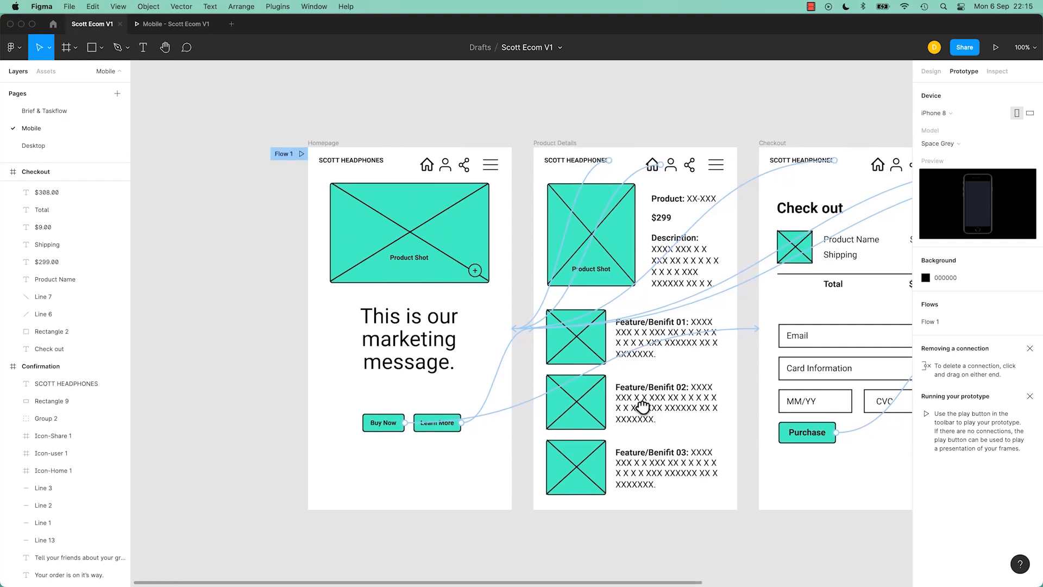
pyautogui.scroll(2, 505, 379)
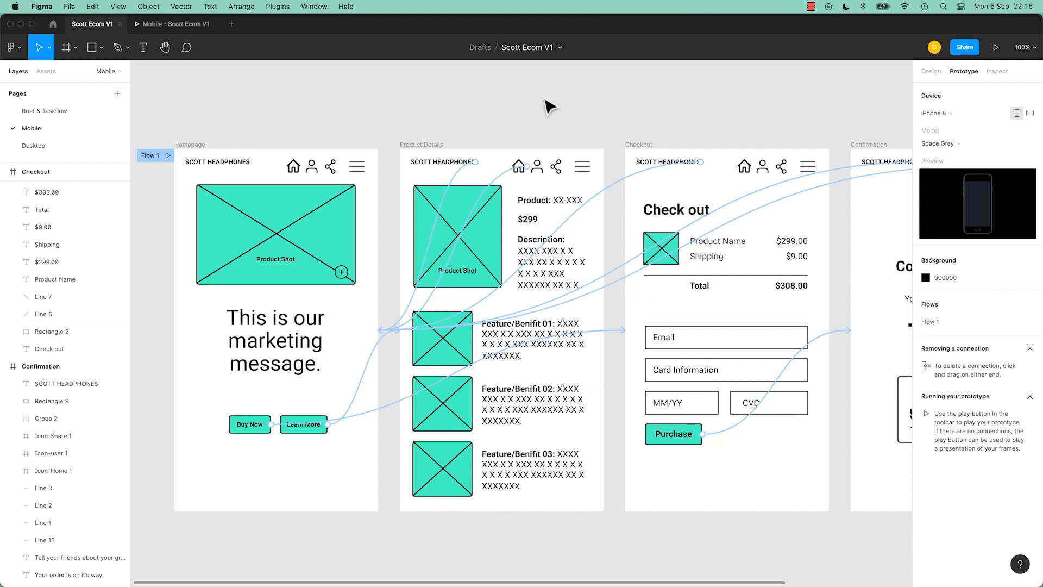
pyautogui.click(459, 162)
pyautogui.hscroll(-5, 504, 134)
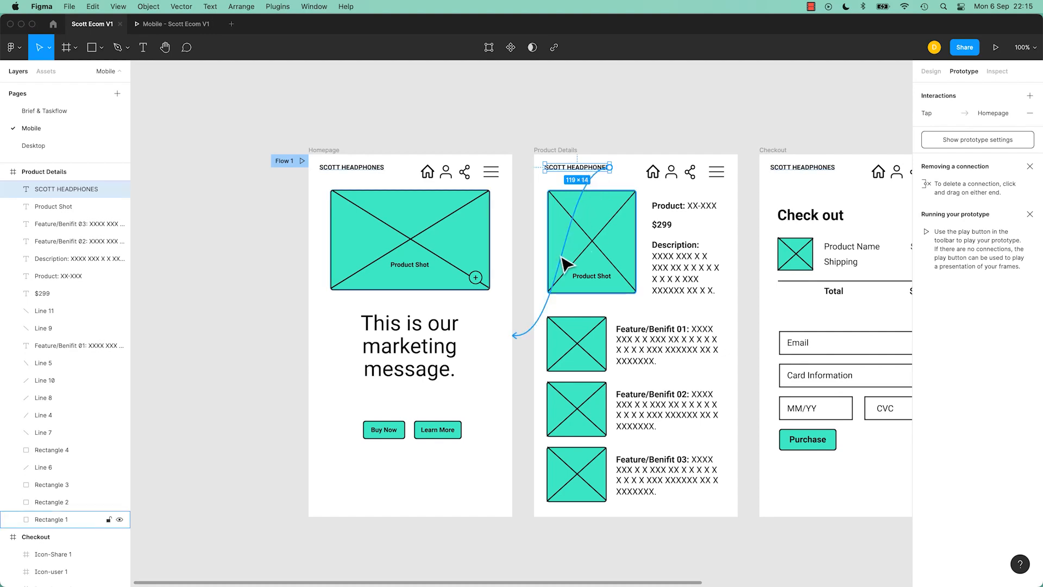
pyautogui.click(535, 329)
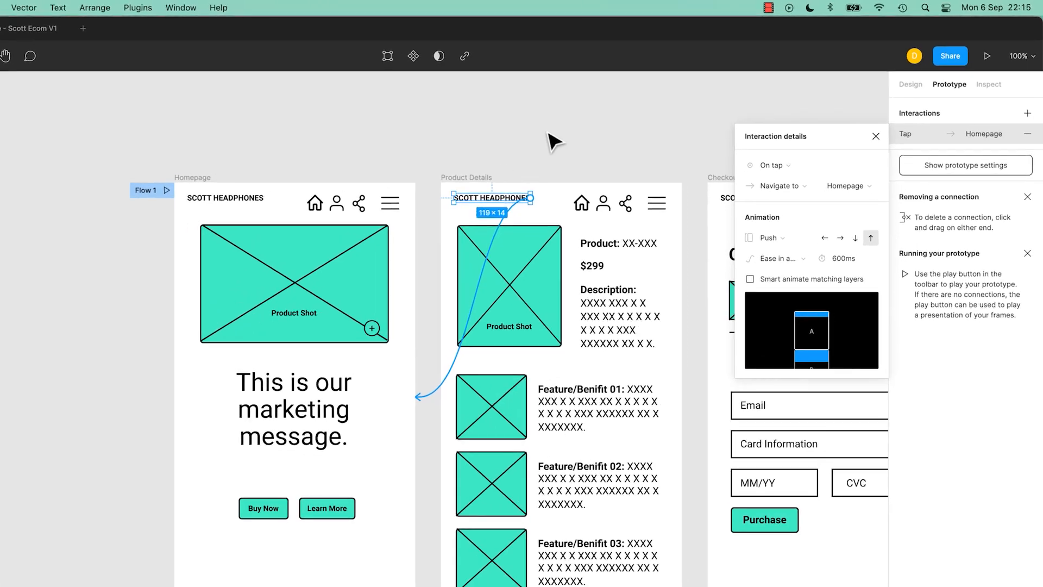
pyautogui.click(622, 113)
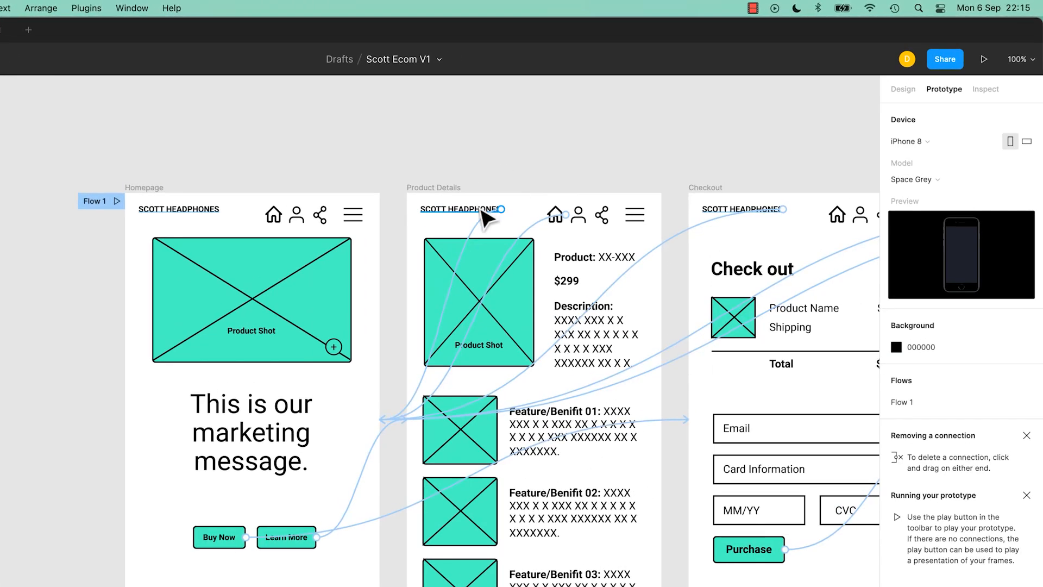
pyautogui.click(591, 170)
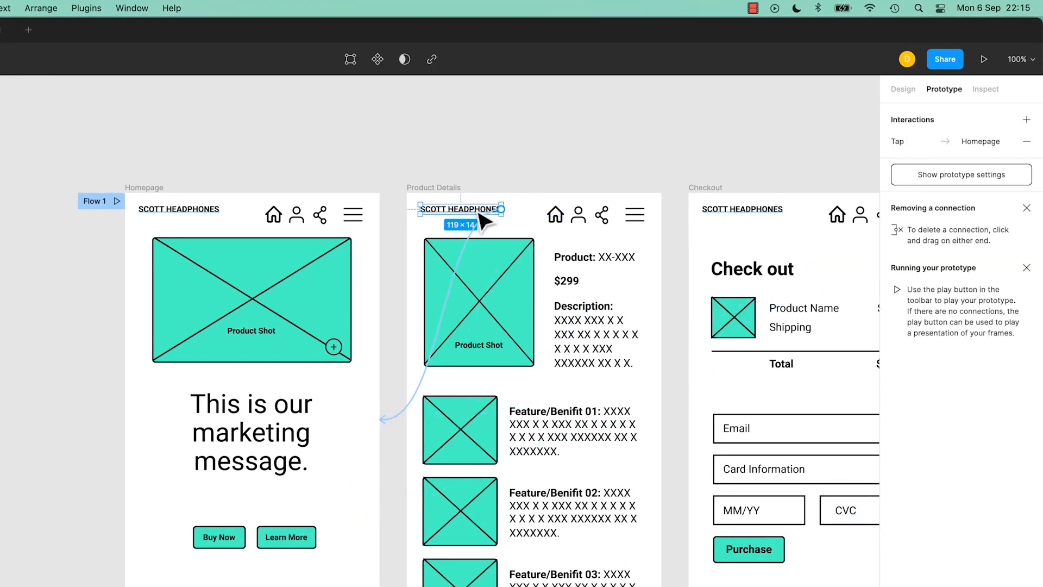
pyautogui.click(985, 144)
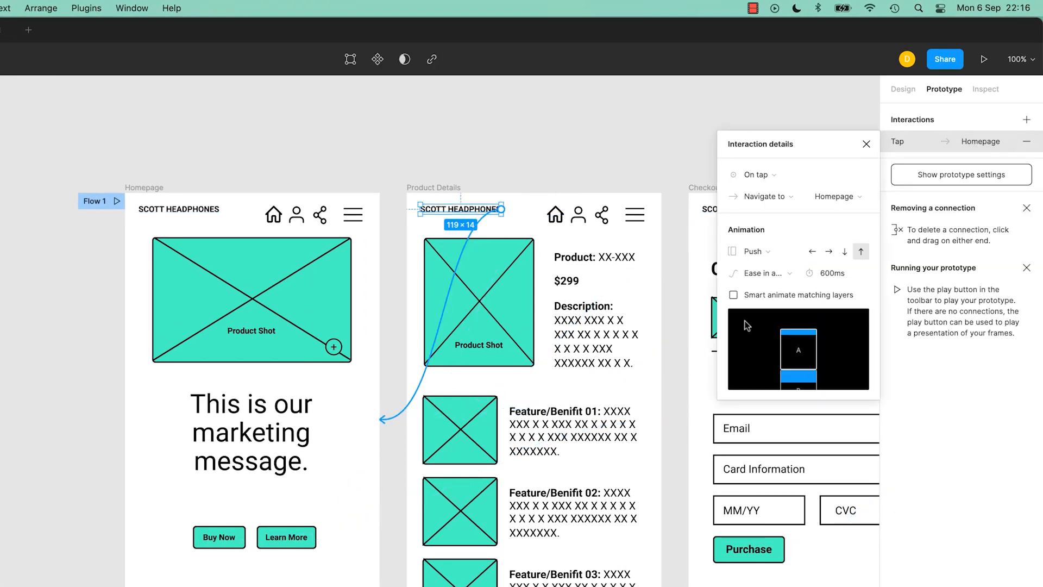
pyautogui.click(867, 144)
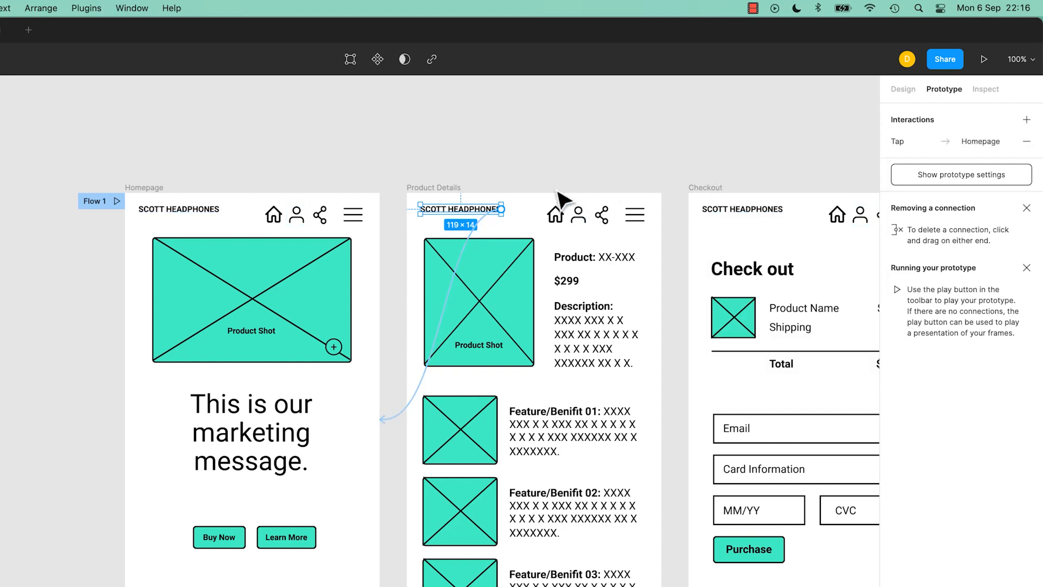
# Step: Replace the Product Details title's Push connection to Homepage with a Dissolve one using Ease out at 300 ms, and deselect it
pyautogui.click(384, 425)
pyautogui.moveTo(384, 426); pyautogui.dragTo(380, 305)
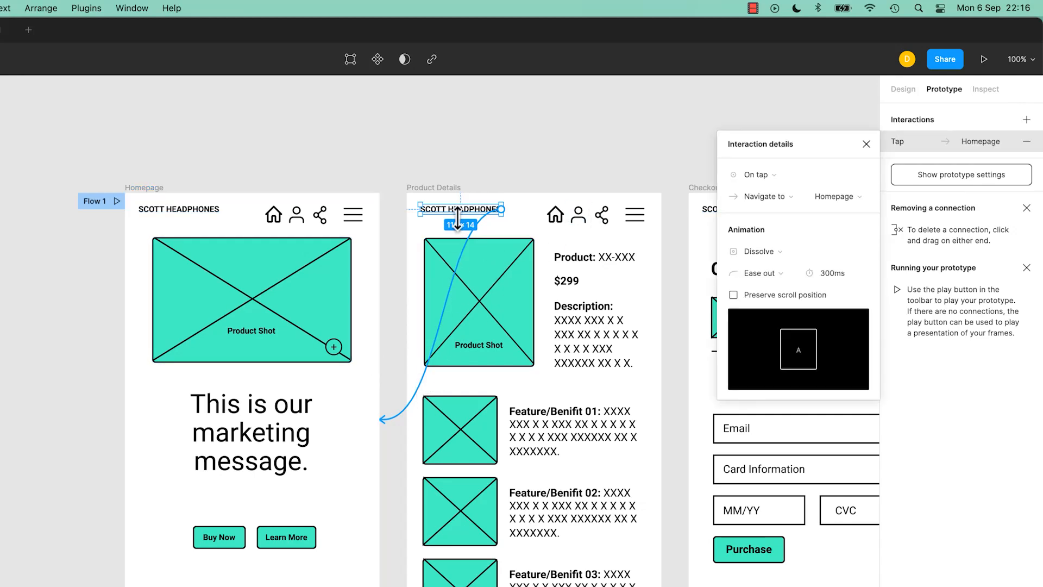
pyautogui.click(455, 171)
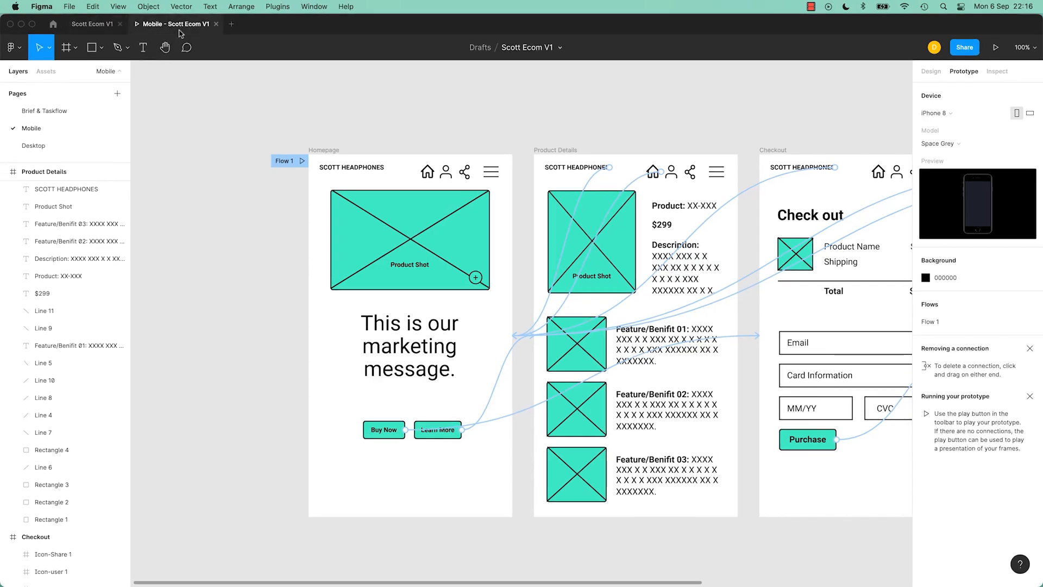
# Step: Test the Checkout header title's link to the Homepage in the prototype preview and try the Homepage's message text and magnifier icon
pyautogui.click(180, 31)
pyautogui.click(437, 258)
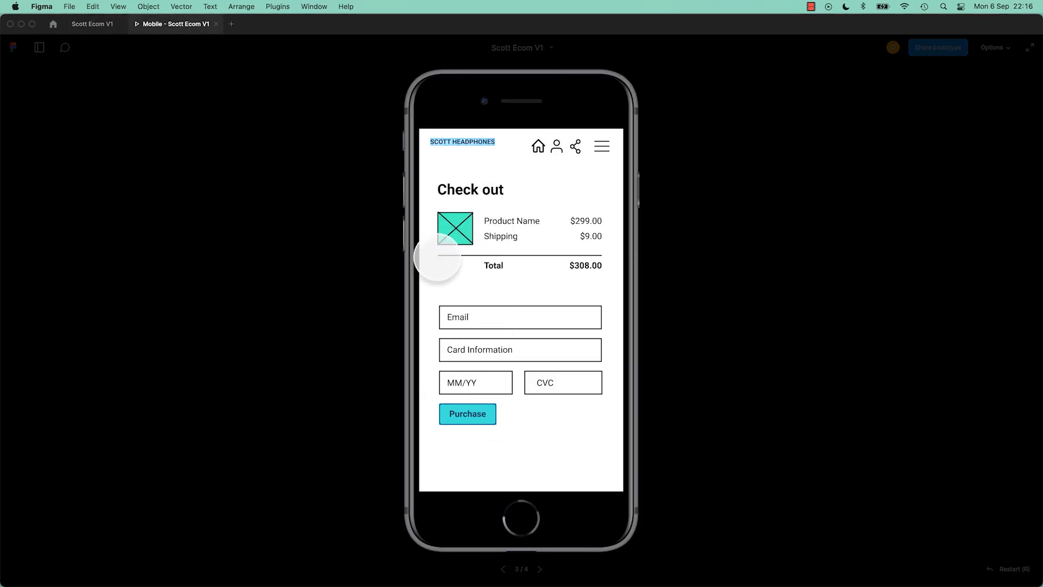
pyautogui.click(463, 140)
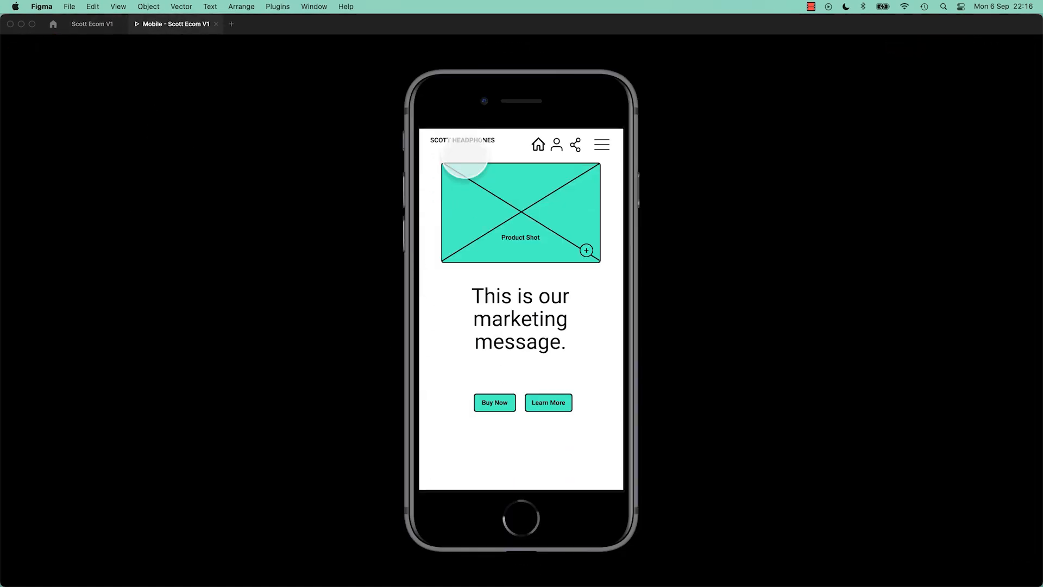
pyautogui.click(610, 343)
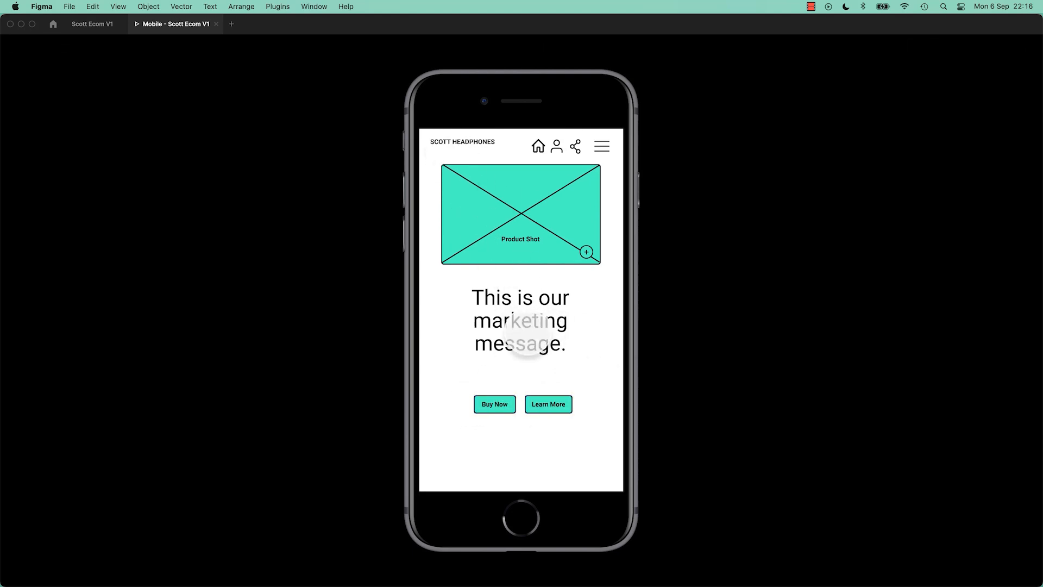
pyautogui.click(518, 334)
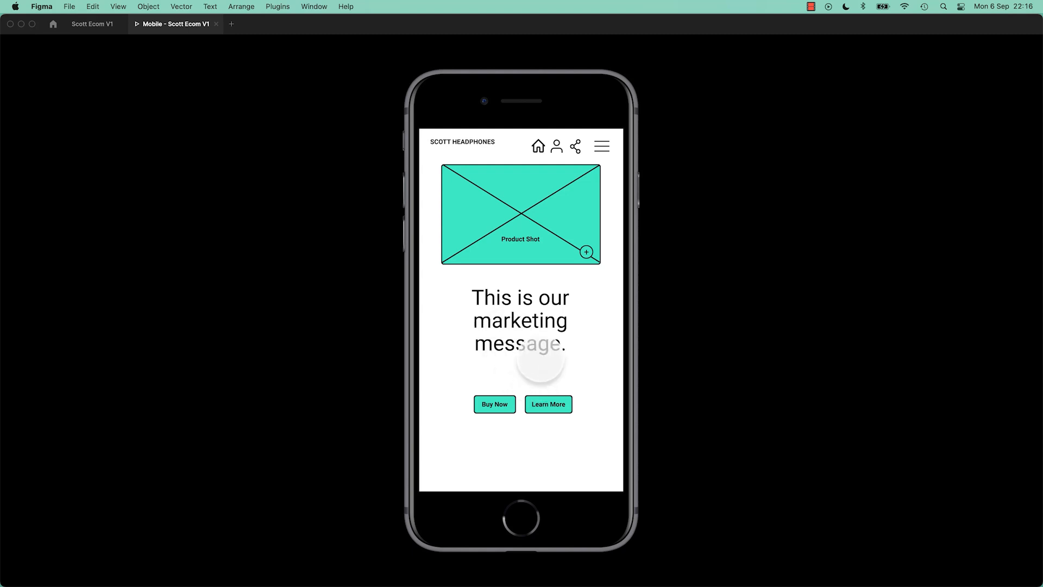
pyautogui.click(588, 247)
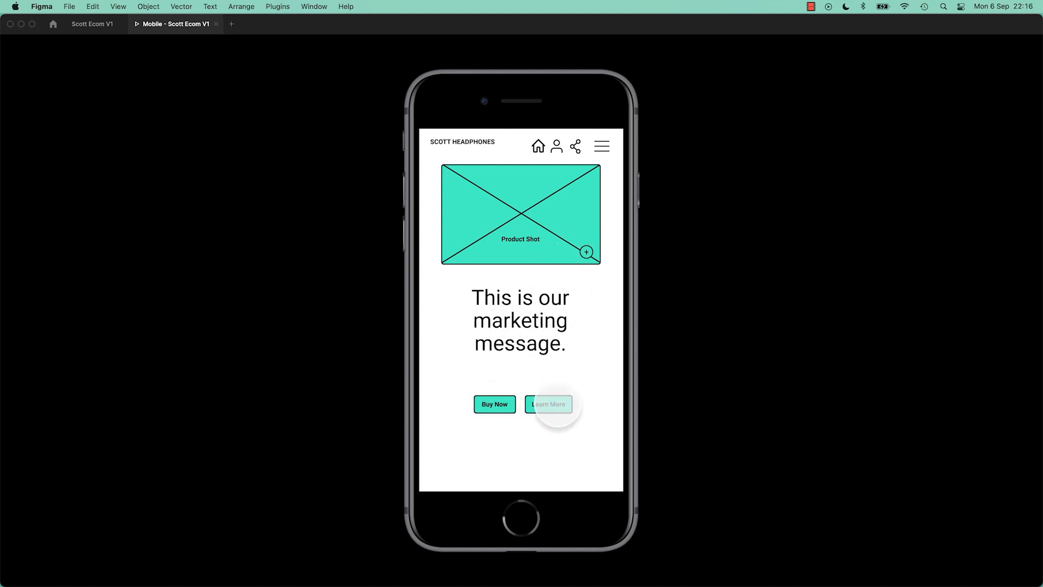
# Step: Test the purchase flow in the preview from Buy Now through Purchase to the Confirmation screen, returning to the Homepage with the home icon
pyautogui.click(496, 405)
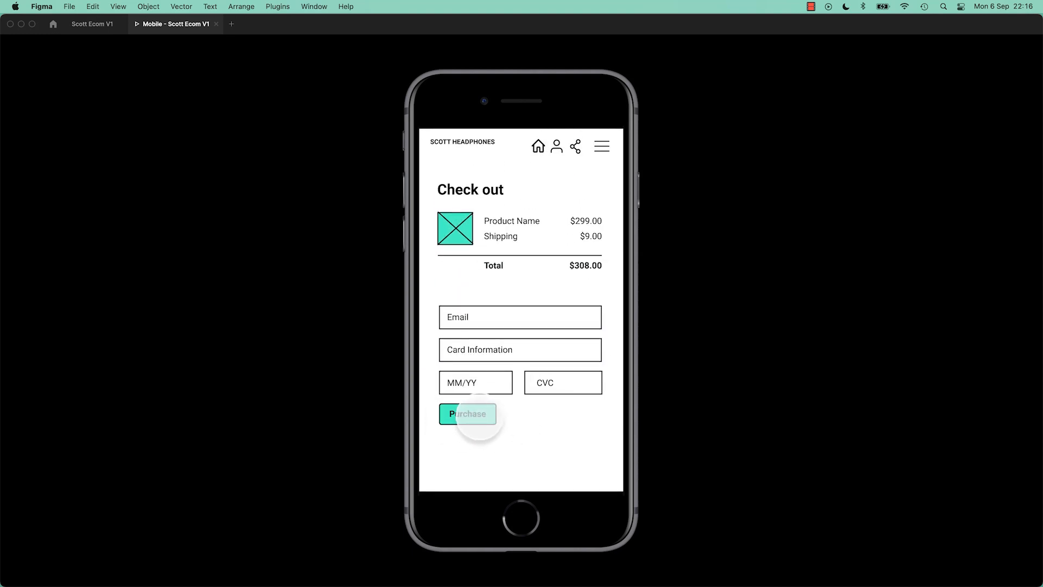
pyautogui.click(475, 415)
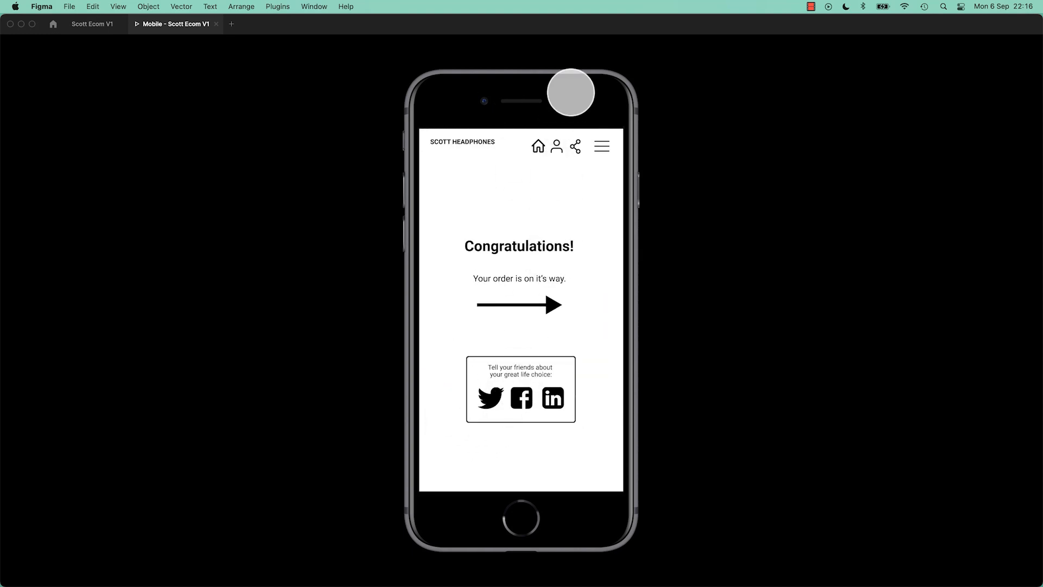
pyautogui.click(536, 144)
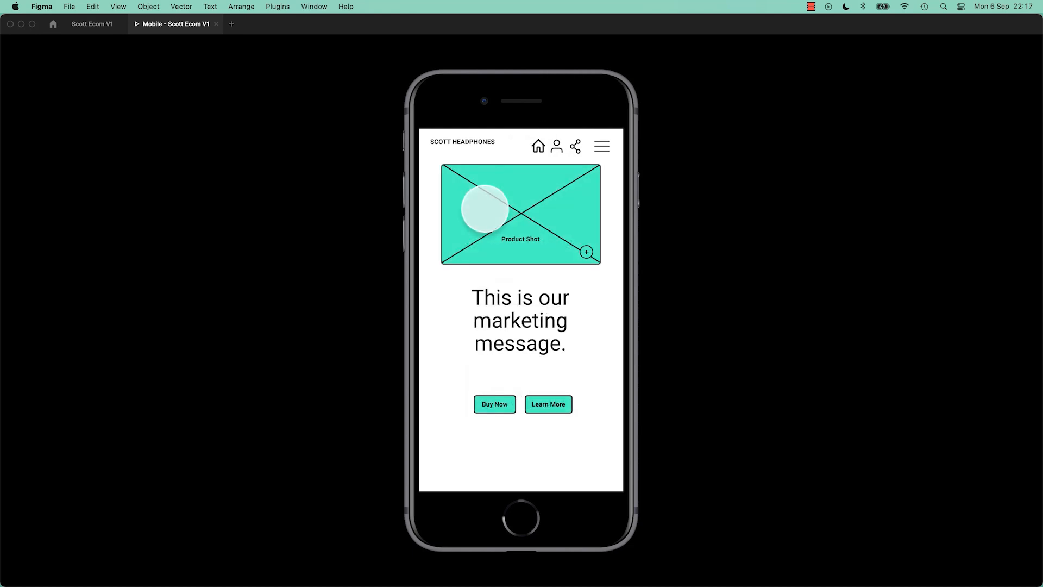
# Step: Return to the design file and examine the Product Details title's interaction to Homepage and its available animation types
pyautogui.click(94, 27)
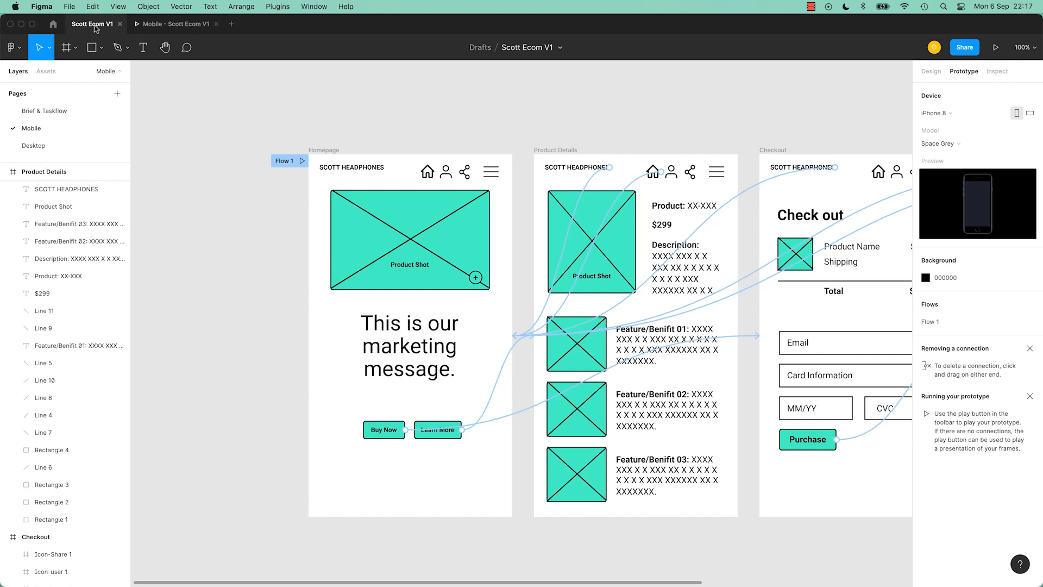
pyautogui.click(555, 152)
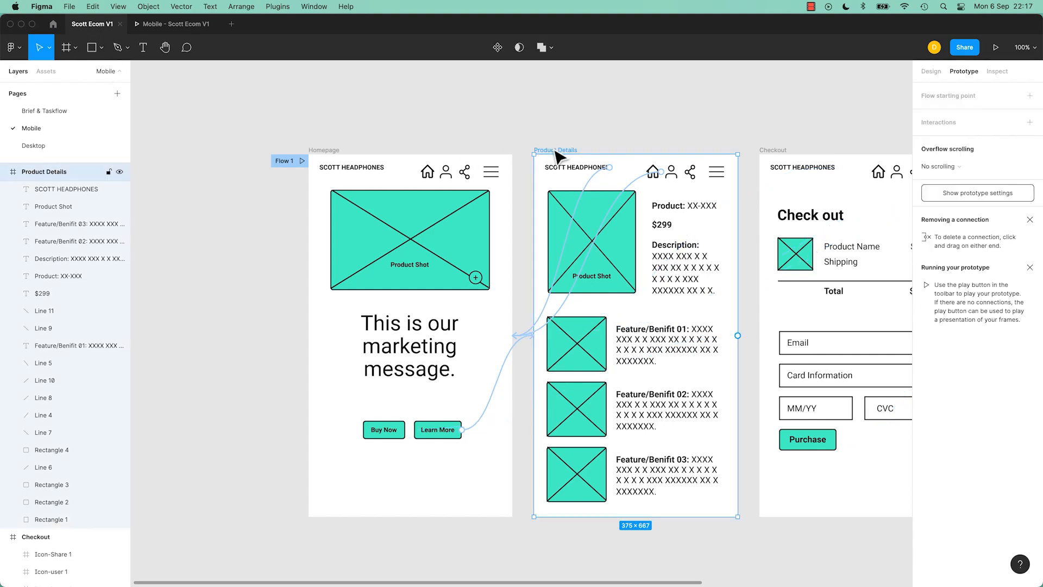
pyautogui.click(567, 176)
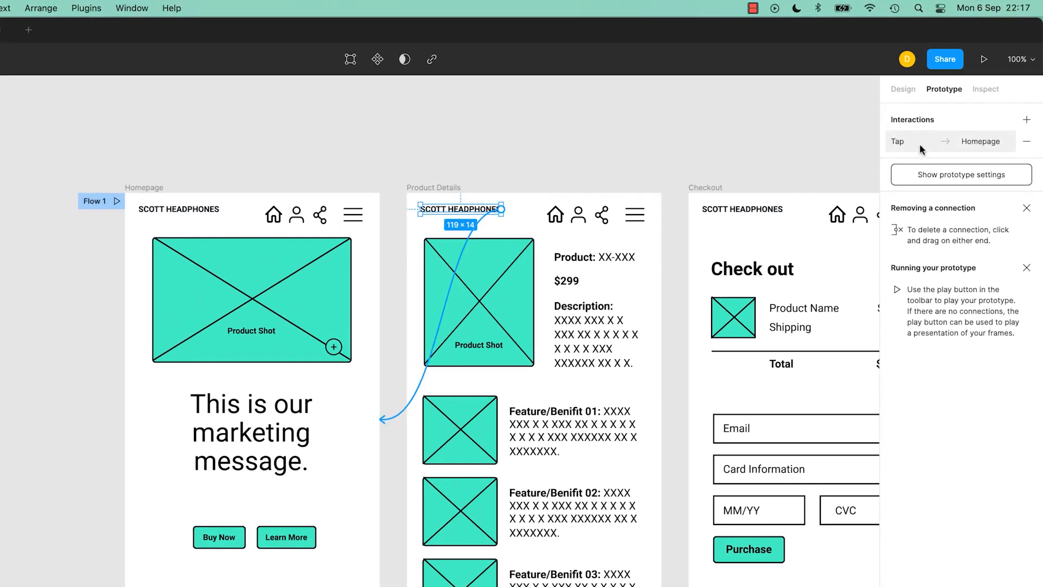
pyautogui.click(981, 142)
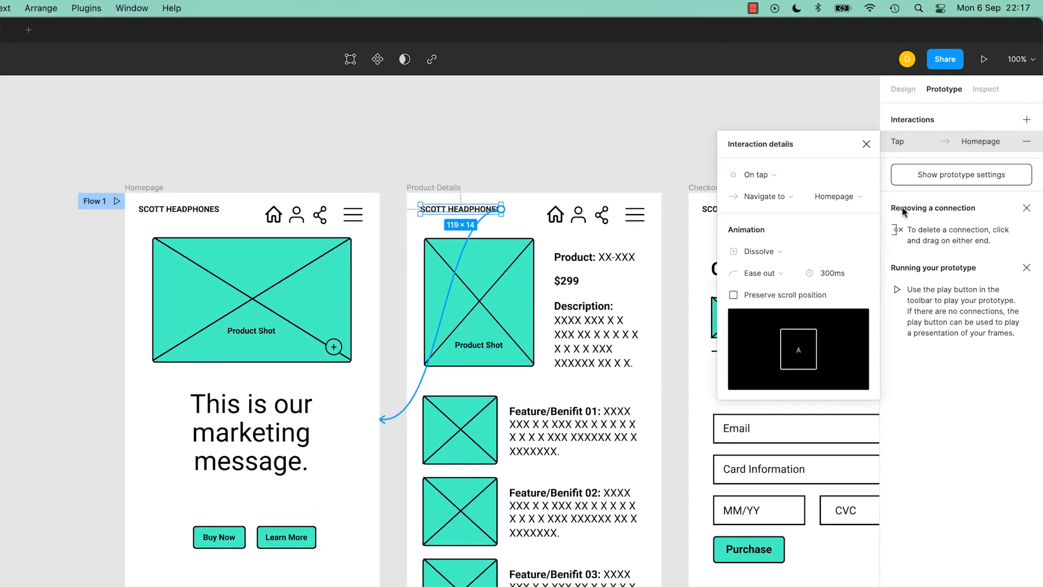
pyautogui.click(759, 251)
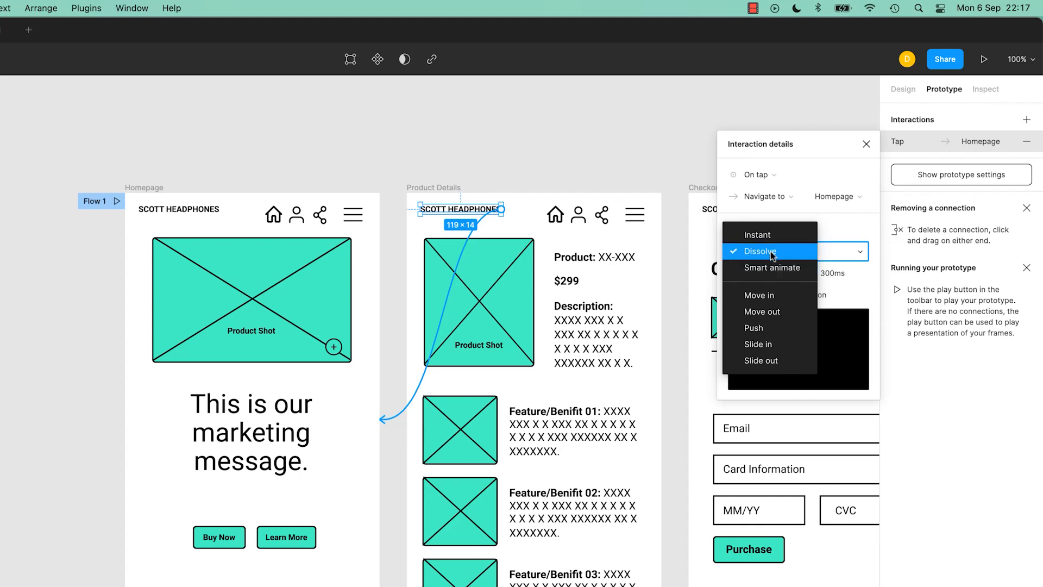
pyautogui.click(680, 257)
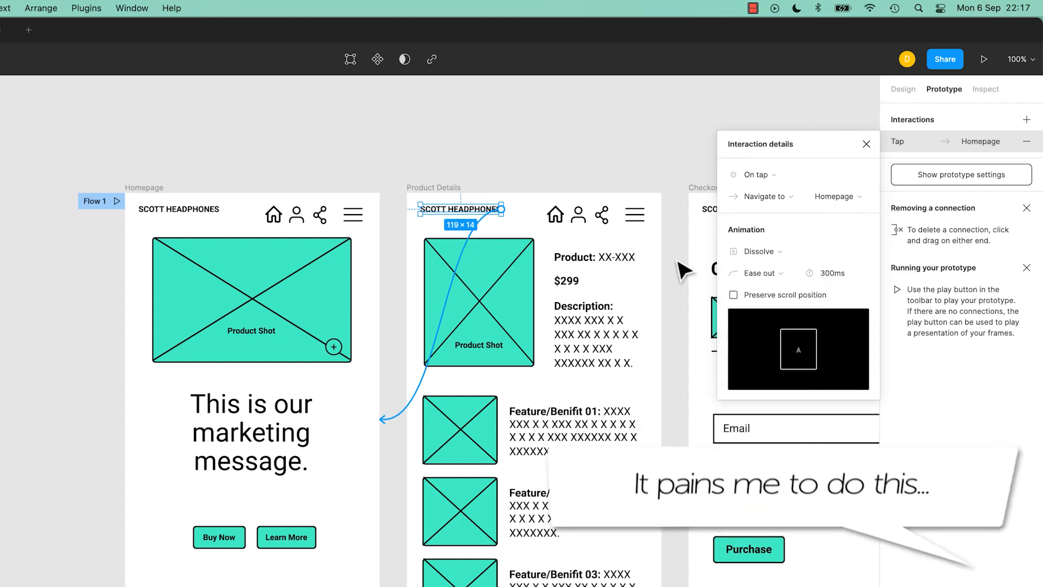